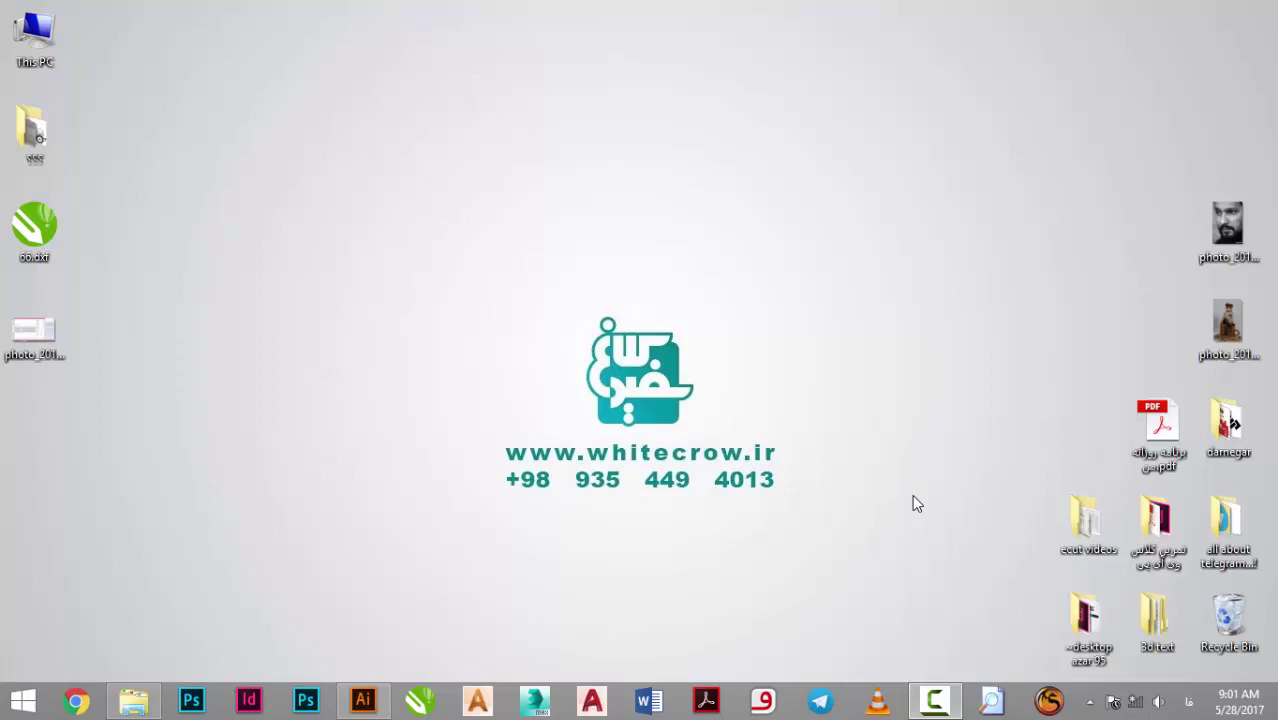
Open the recent درنگار logotype file and sync its missing wm_Shekasteh font
click(362, 700)
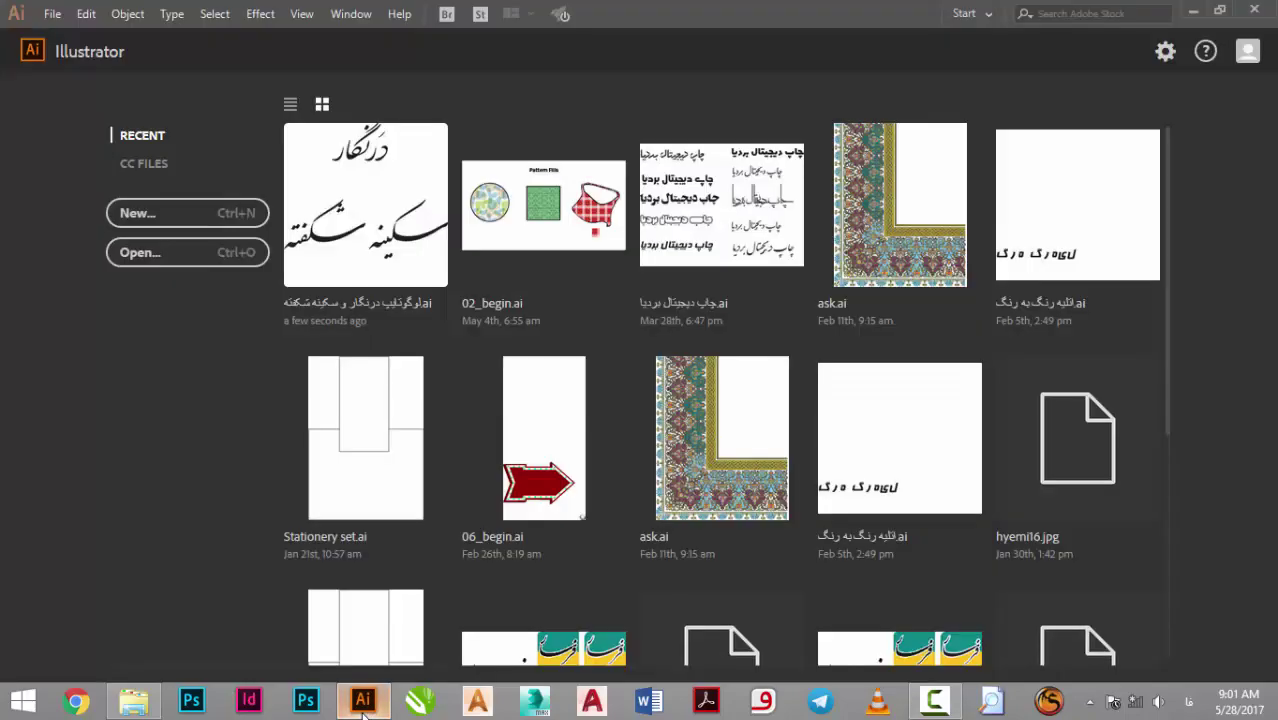
click(325, 245)
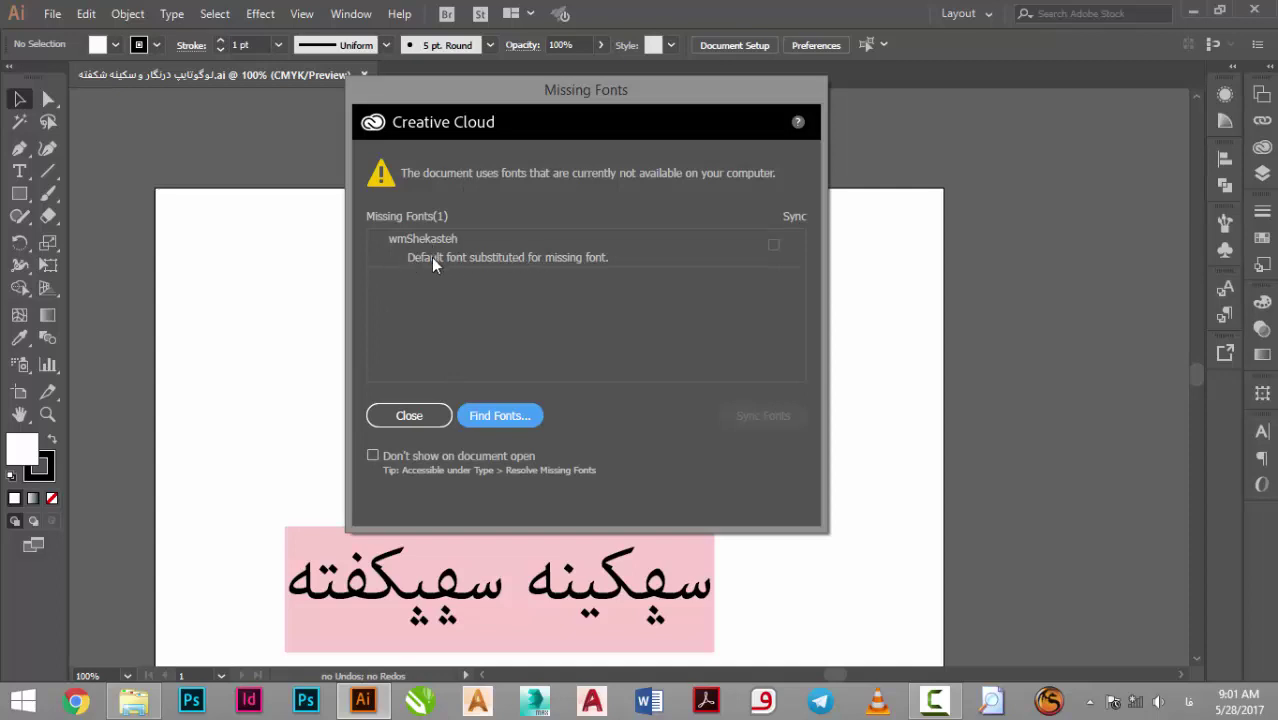
drag(419, 105, 794, 101)
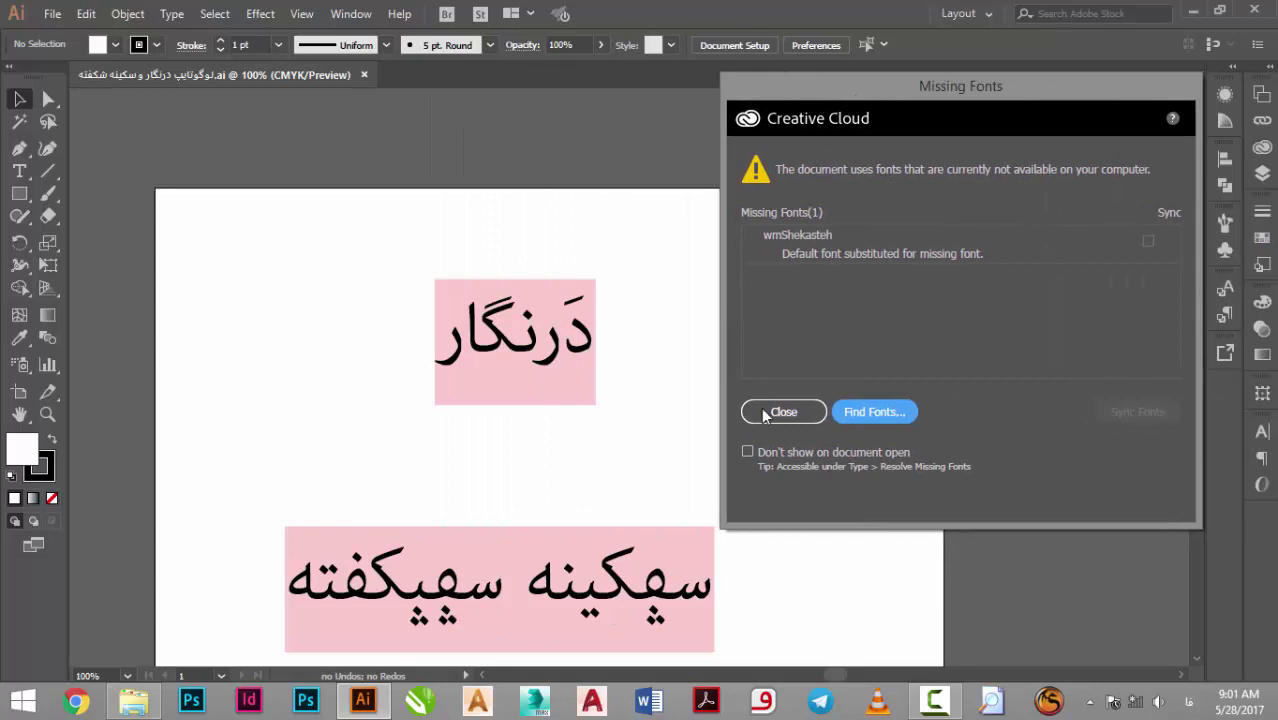
click(765, 415)
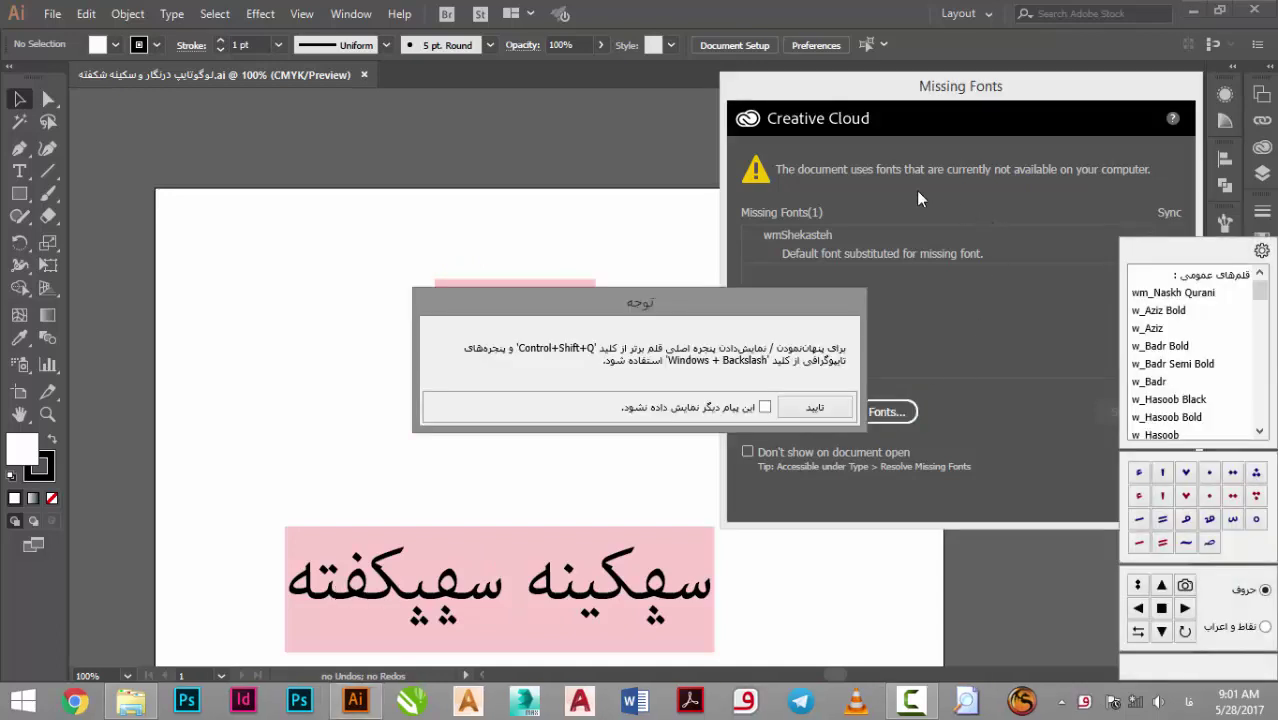
click(765, 407)
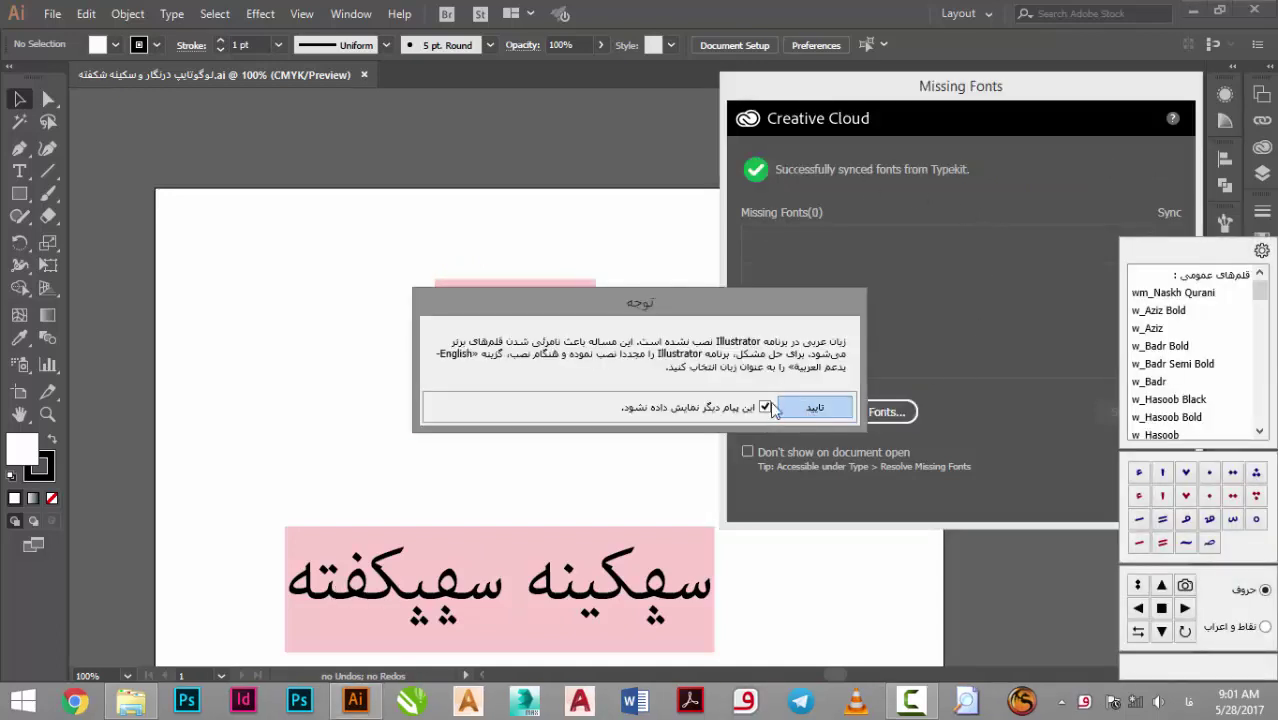
click(814, 407)
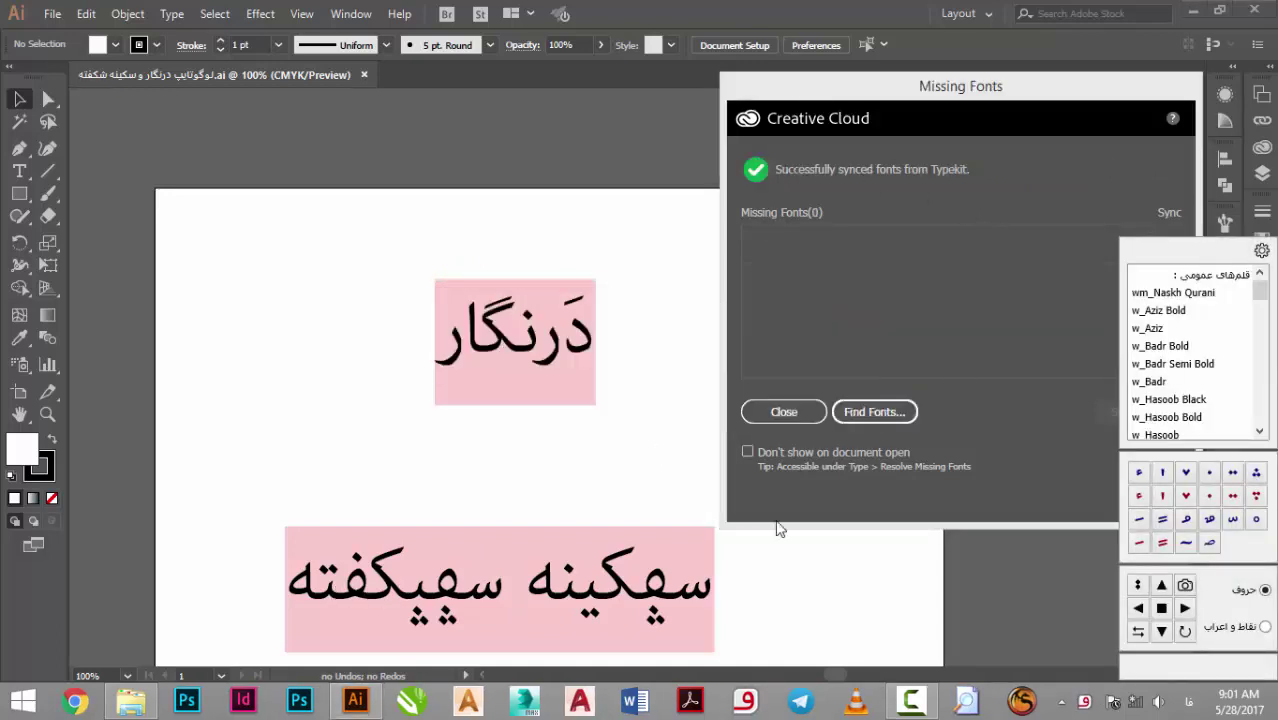
drag(803, 105, 543, 105)
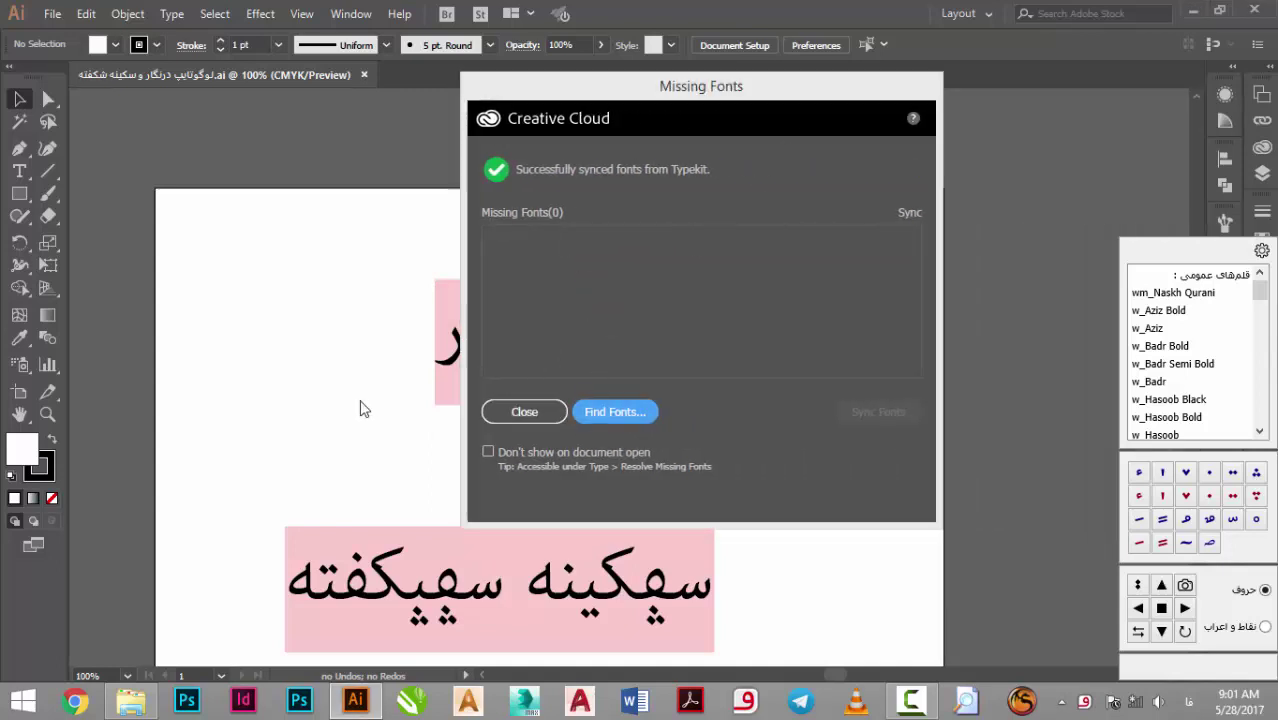
drag(895, 100, 818, 128)
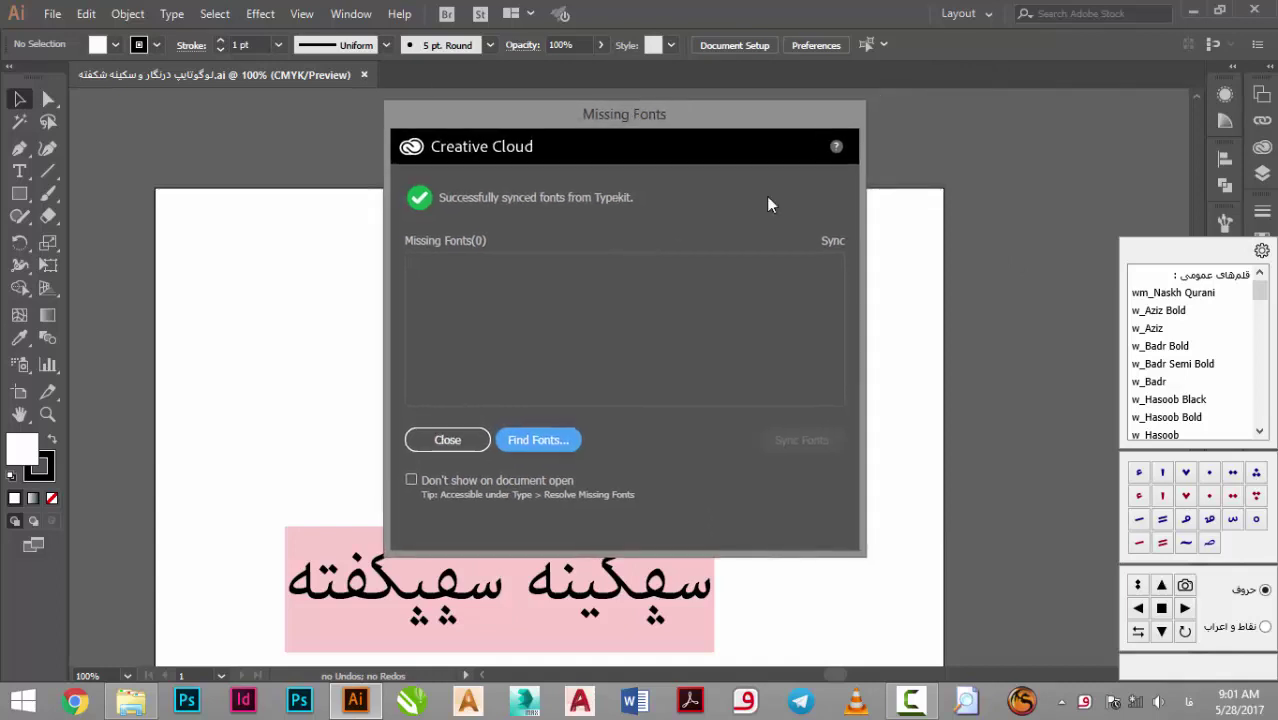
click(449, 440)
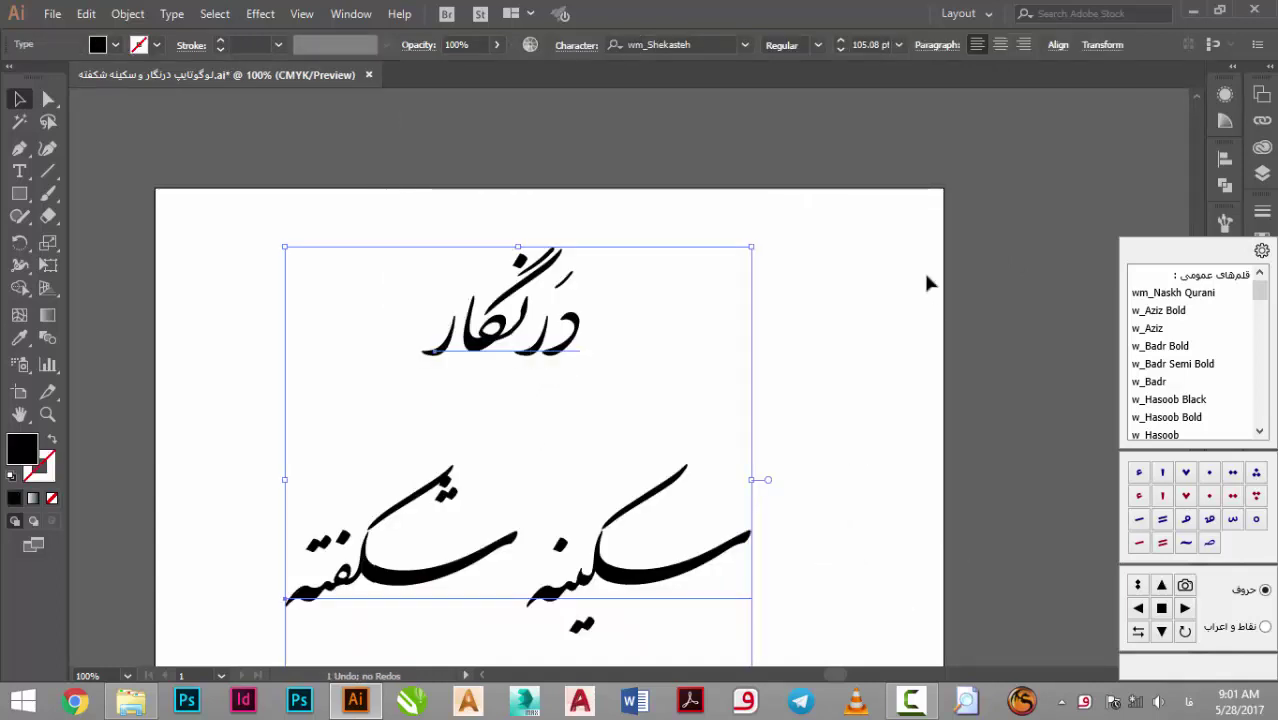
scroll(810, 332, down, 3)
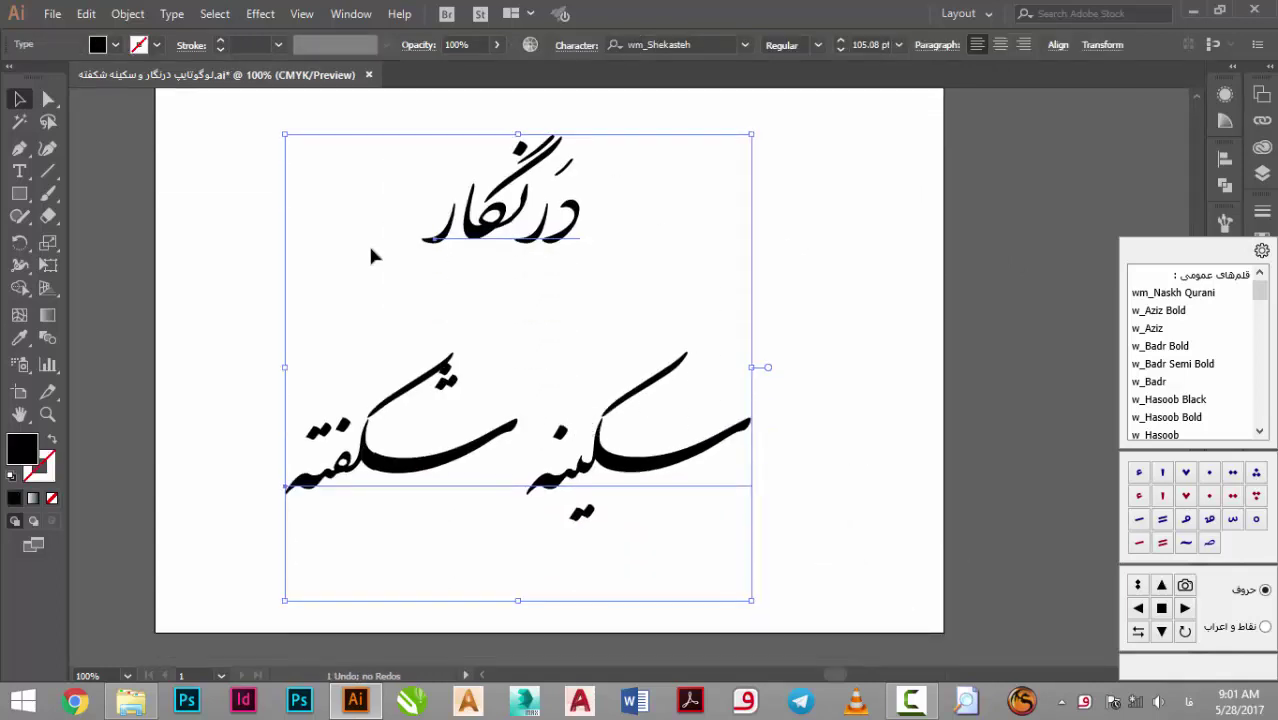
right_click(471, 228)
click(290, 247)
click(485, 245)
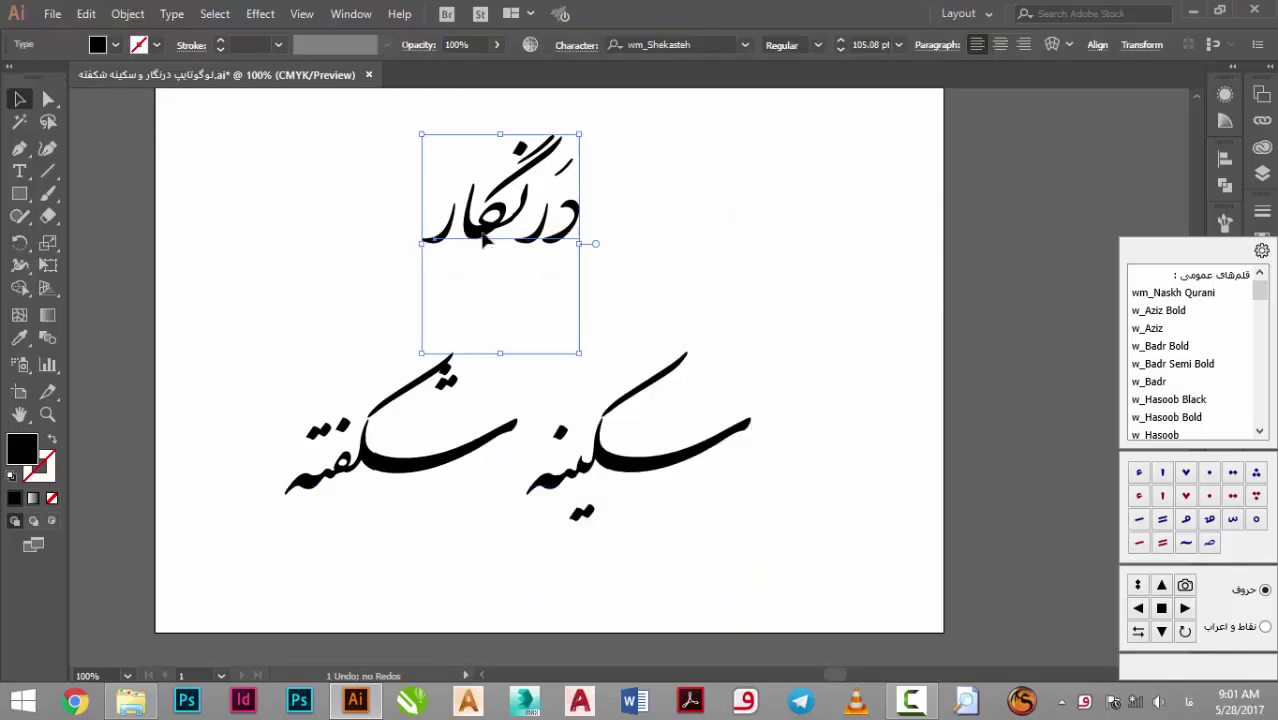
drag(252, 248, 562, 542)
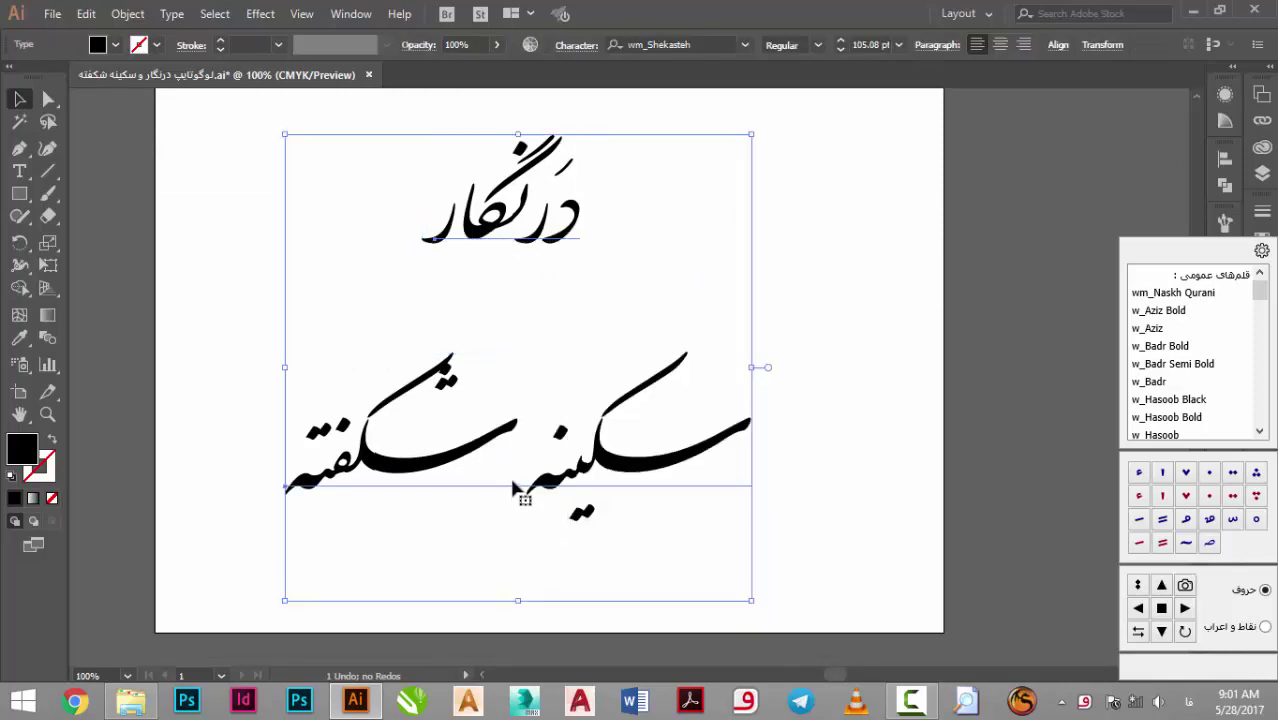
key(ctrl+shift+b)
key(ctrl+shift+b)
Alt-drag a copy of both words to the right and convert it to outlines
drag(486, 236, 712, 236)
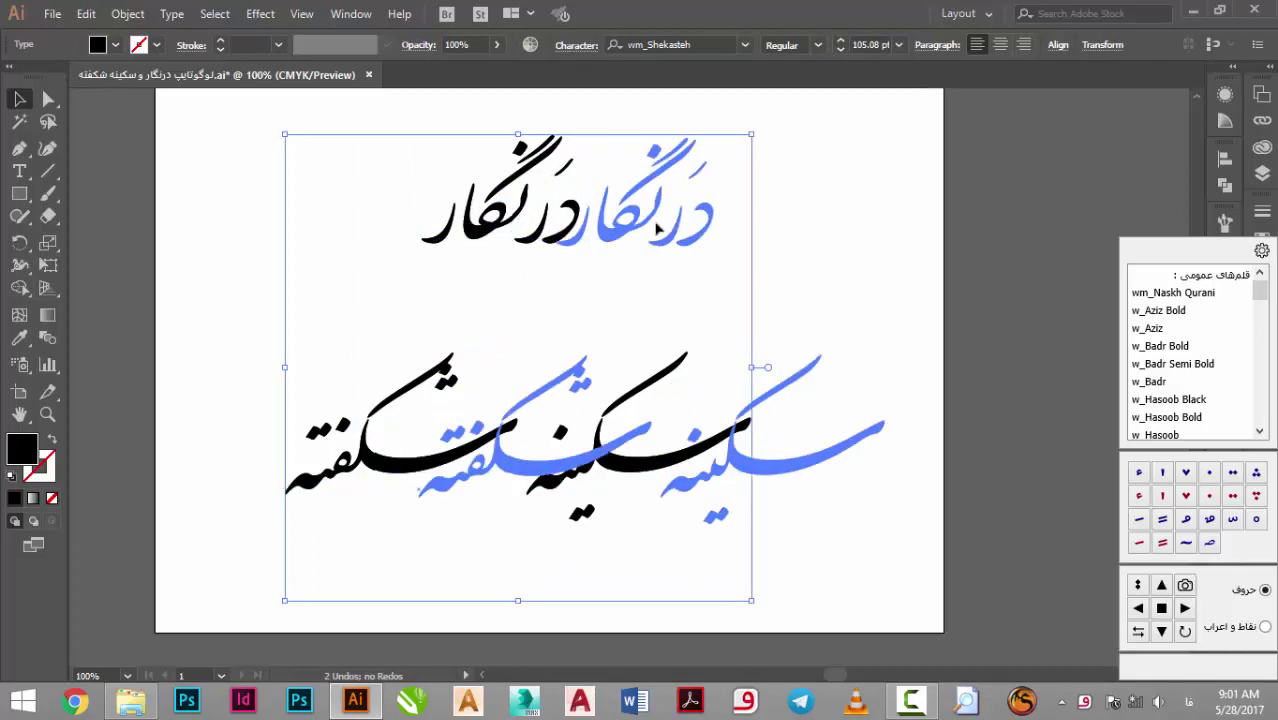
right_click(712, 236)
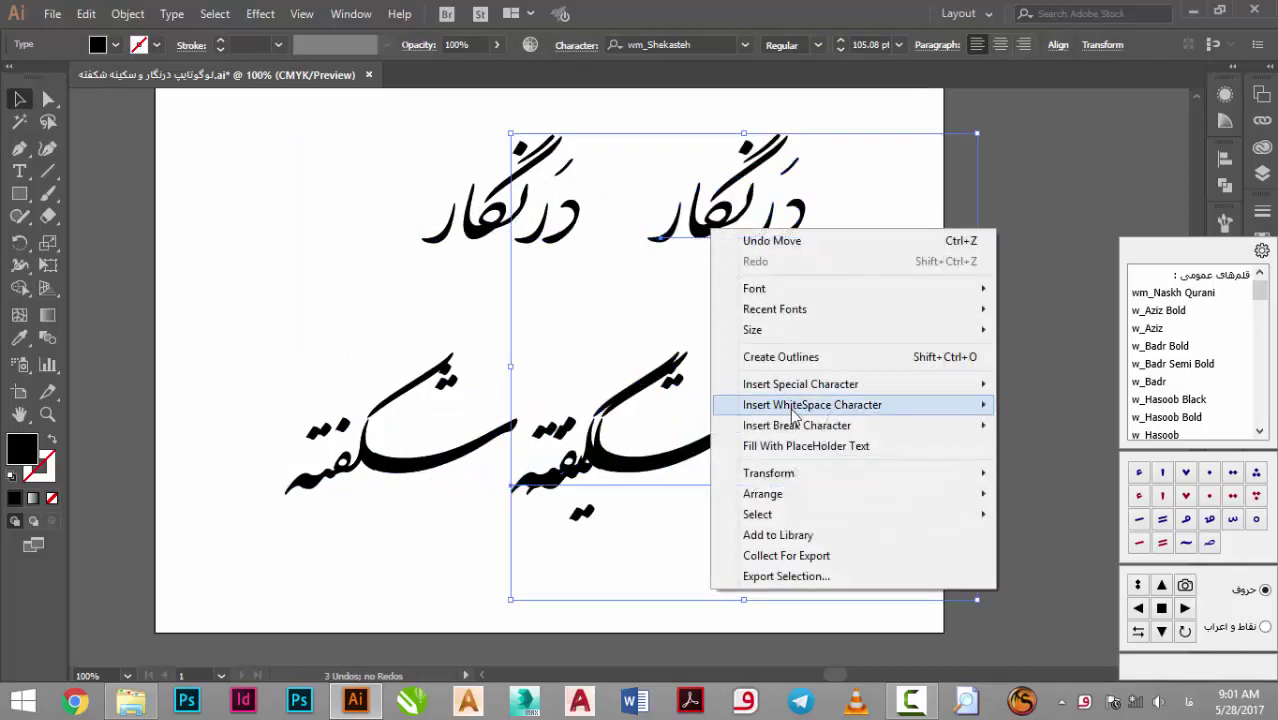
click(816, 358)
click(610, 304)
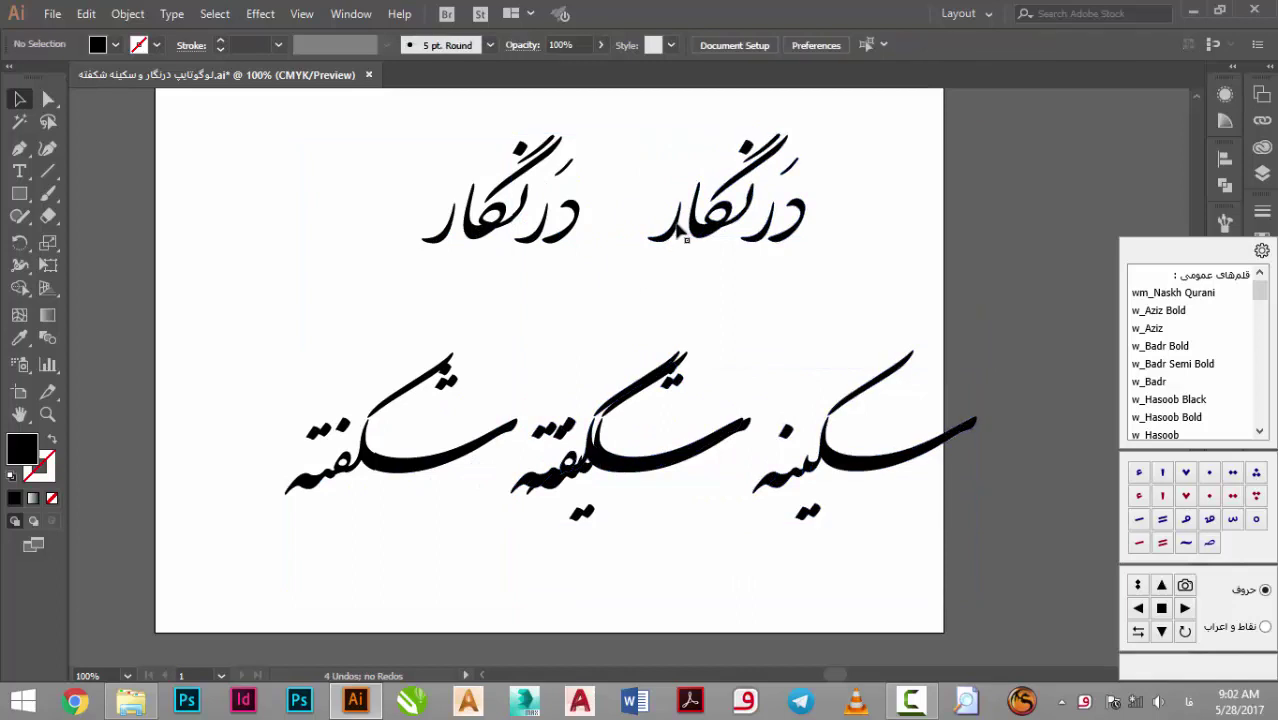
click(698, 233)
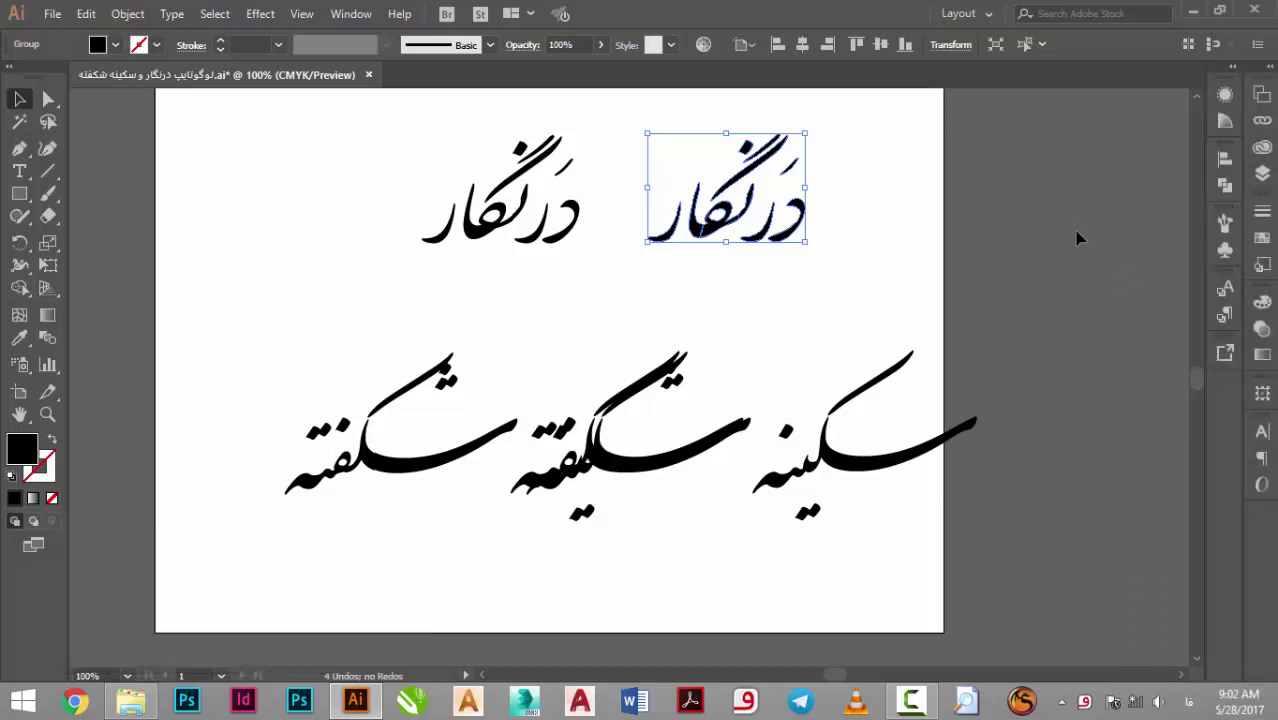
Open Pathfinder and move the original live text off the artboard's left edge
click(1224, 188)
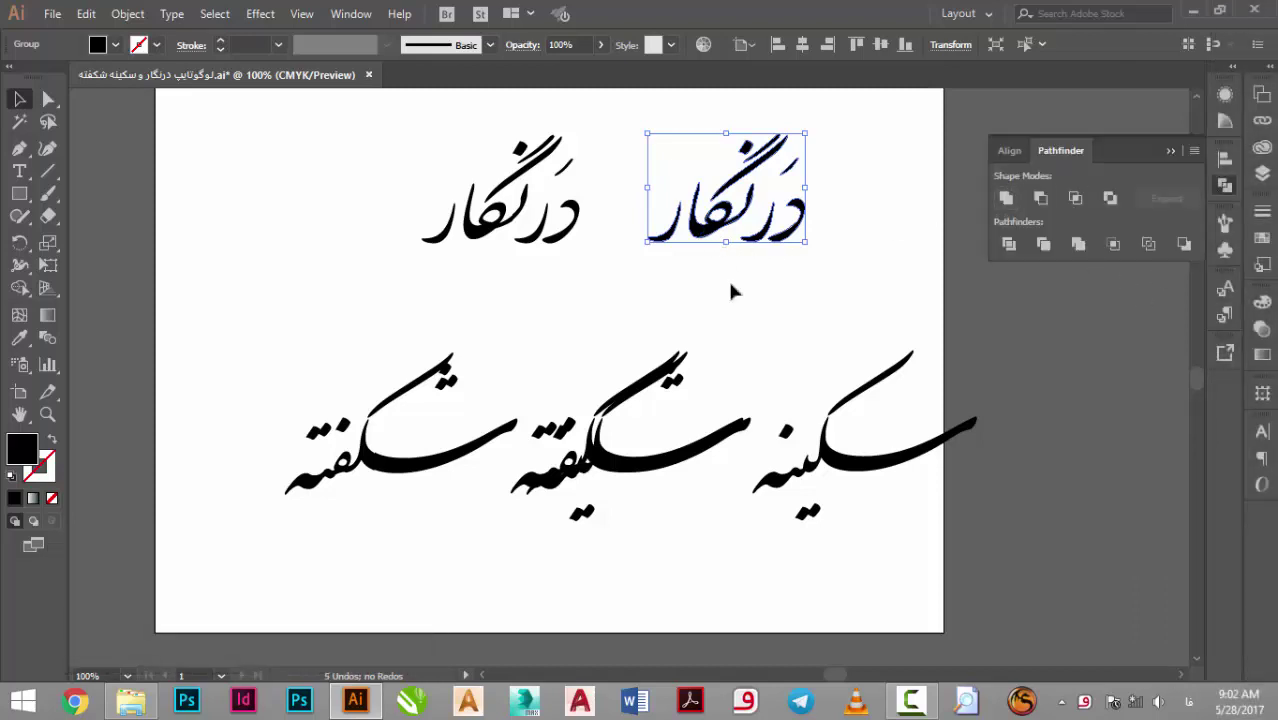
click(670, 452)
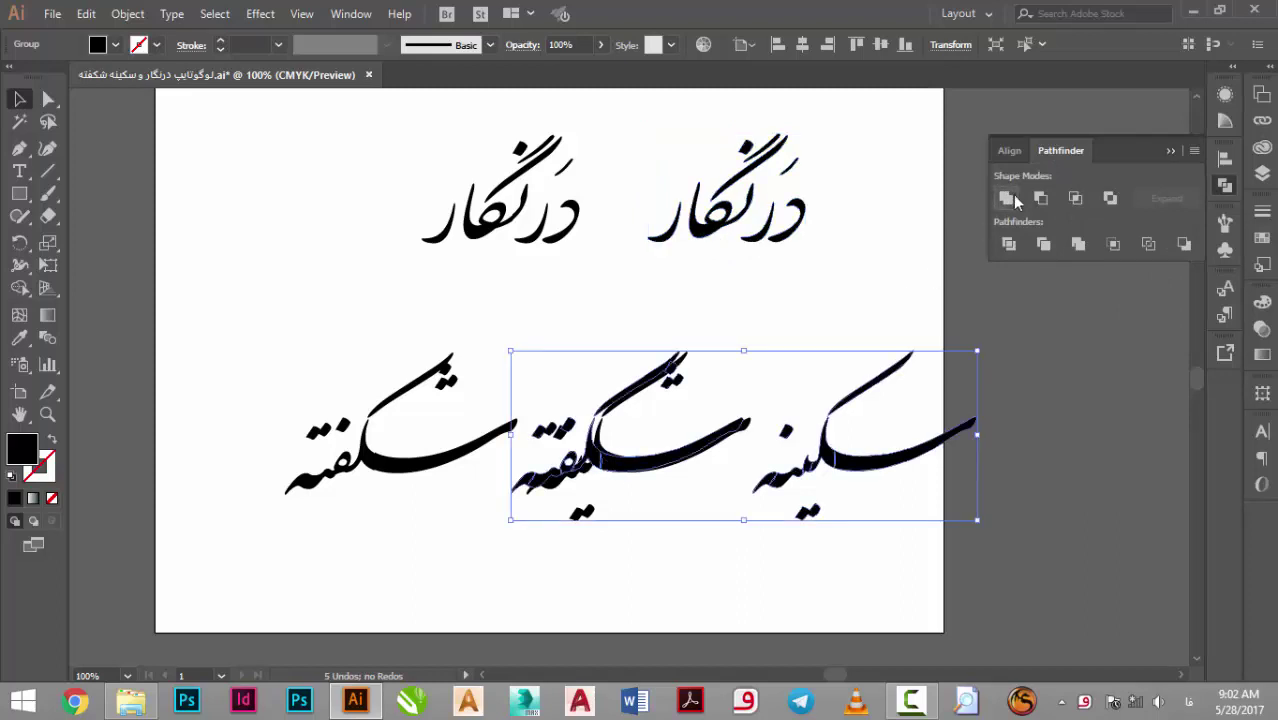
drag(790, 504, 838, 391)
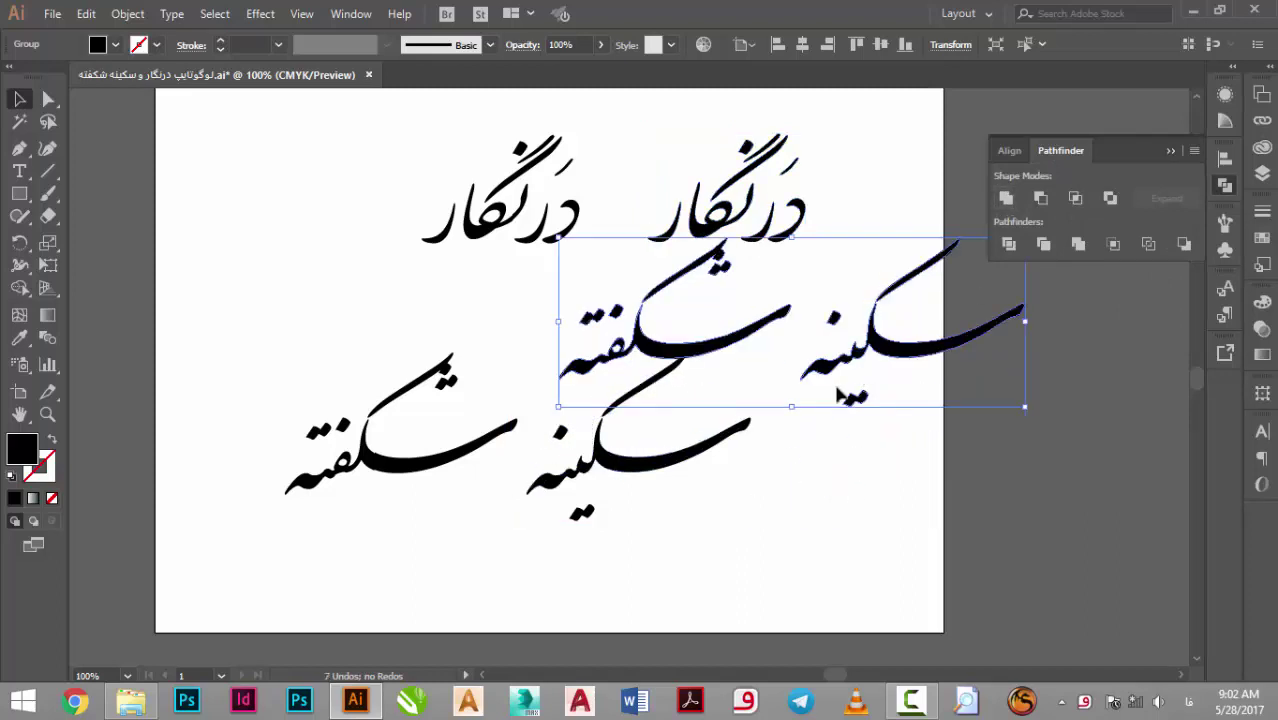
click(394, 458)
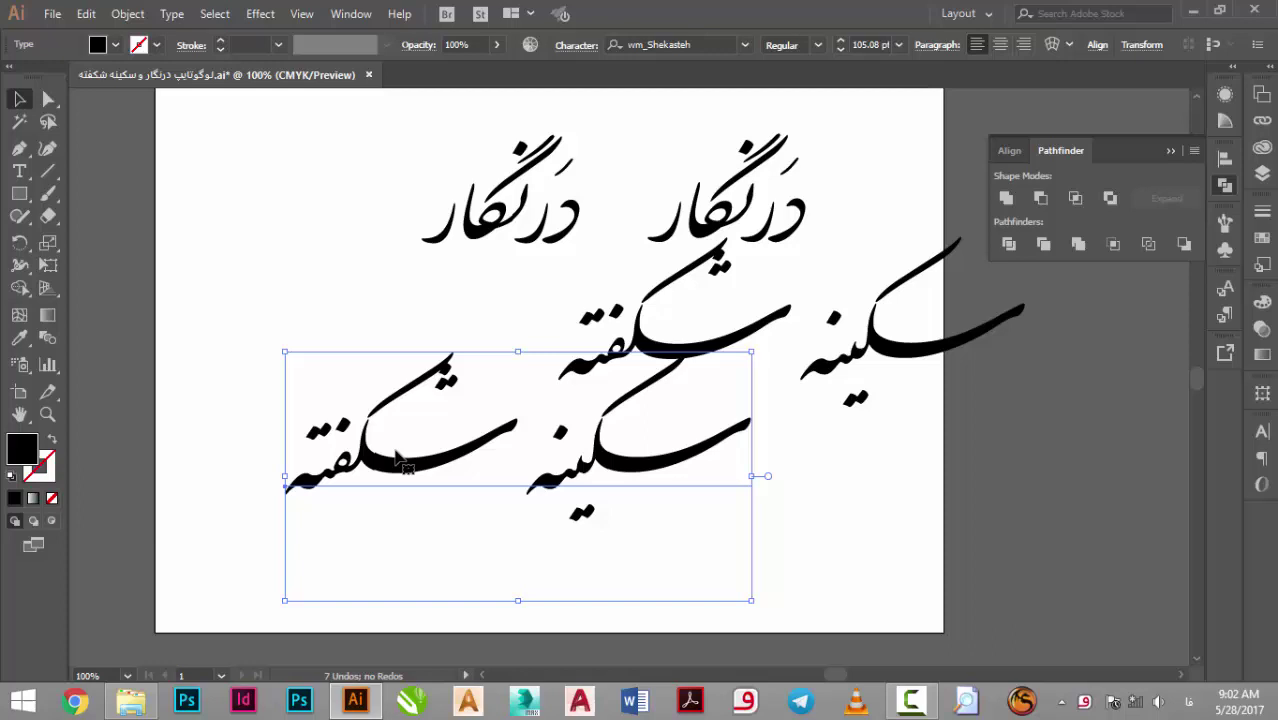
shift+click(478, 236)
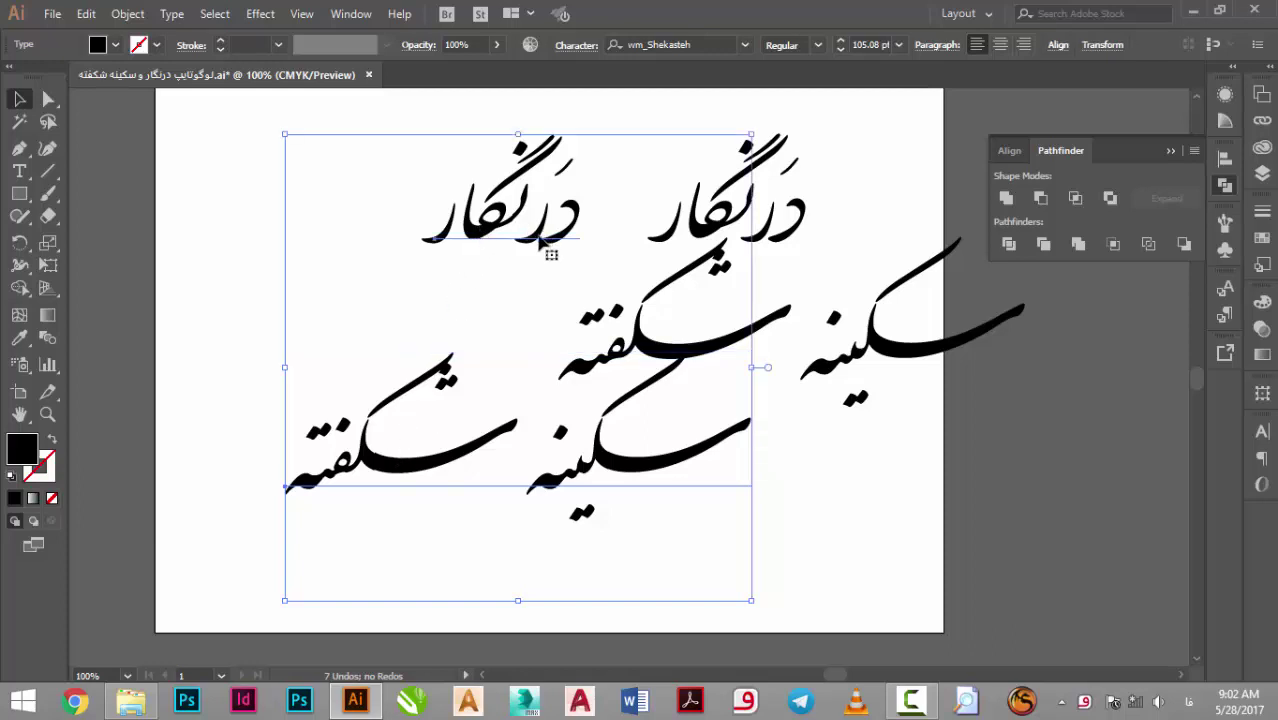
drag(539, 240, 102, 278)
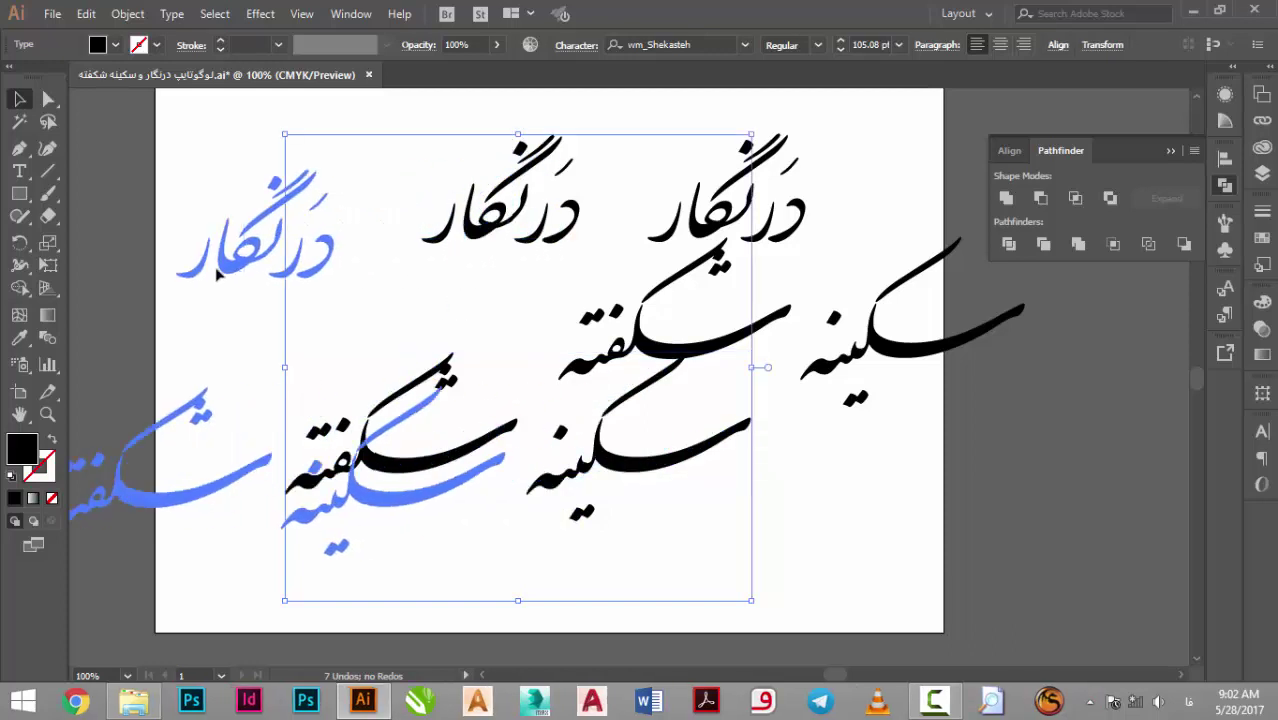
Re-centre the outlined words with درنگار above سکینه شکفته
click(478, 282)
drag(662, 352, 530, 480)
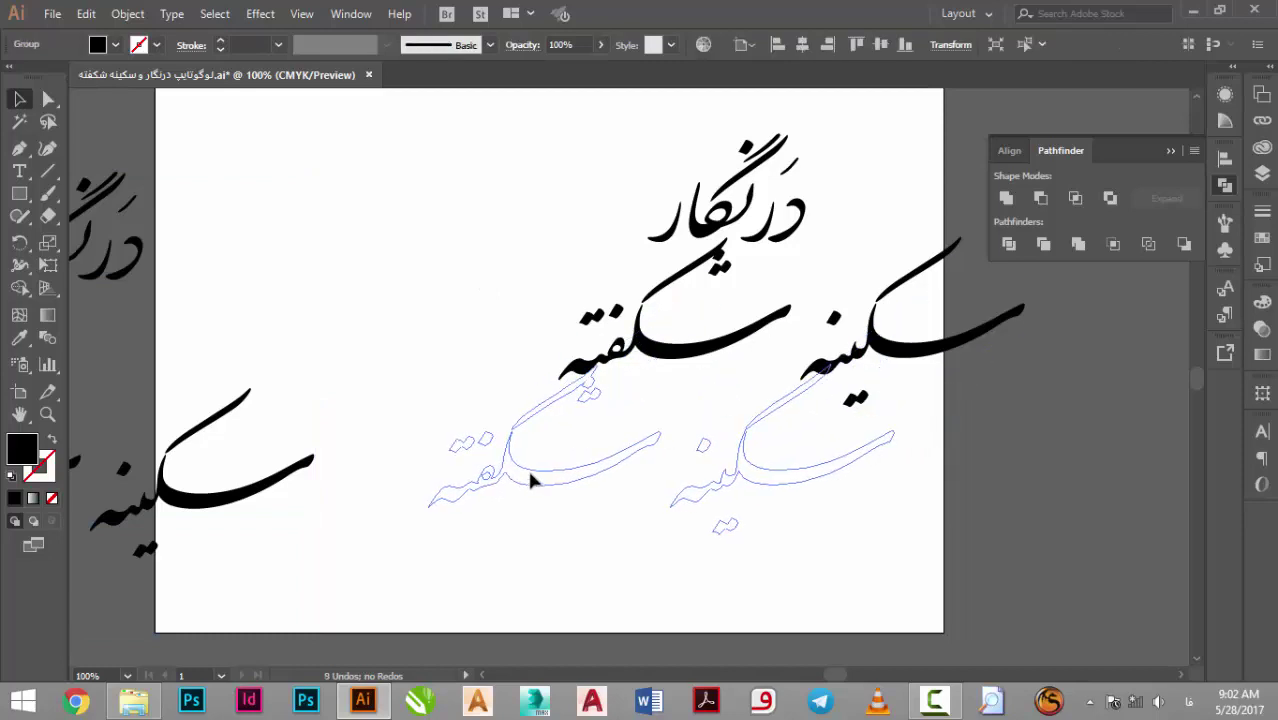
drag(646, 248, 578, 254)
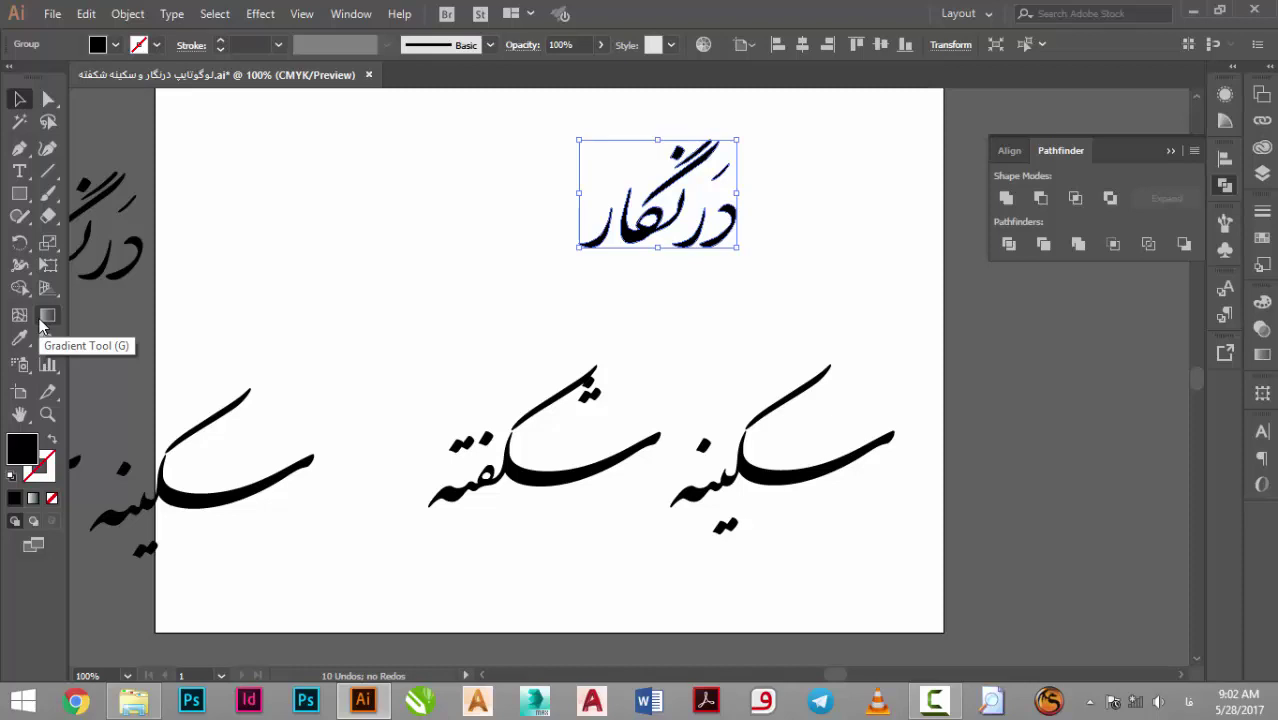
click(46, 318)
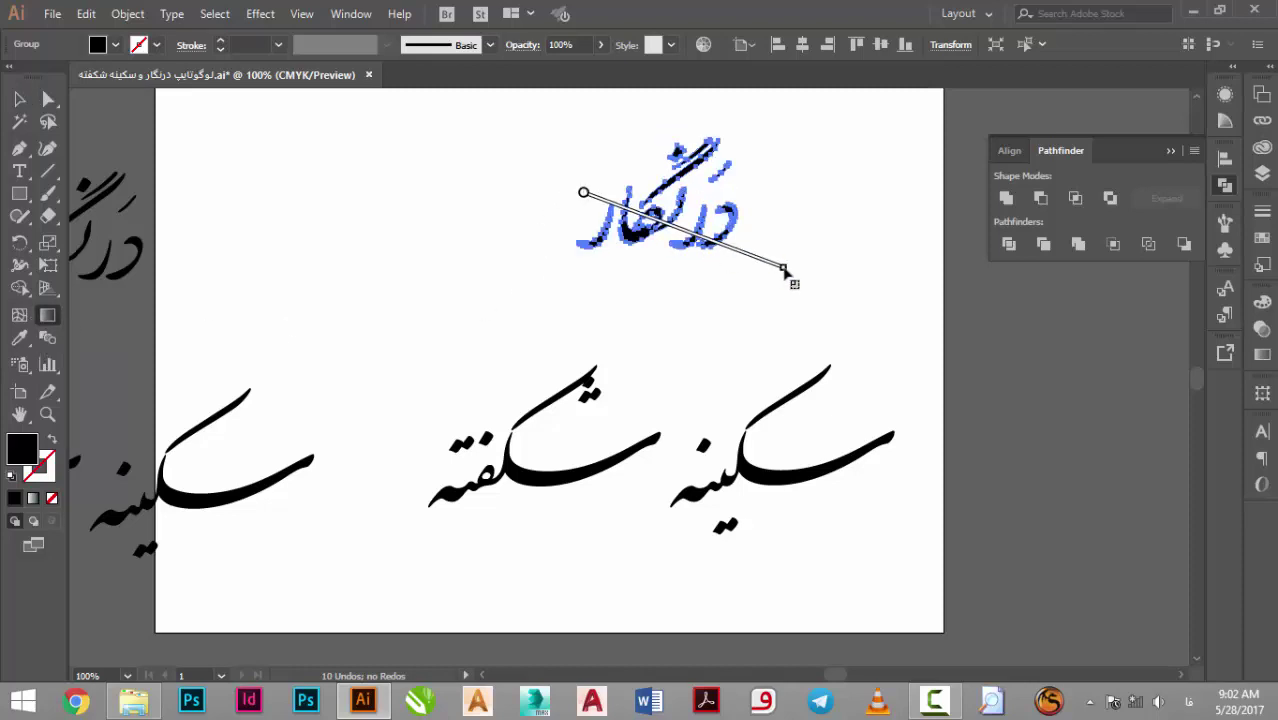
drag(577, 191, 782, 290)
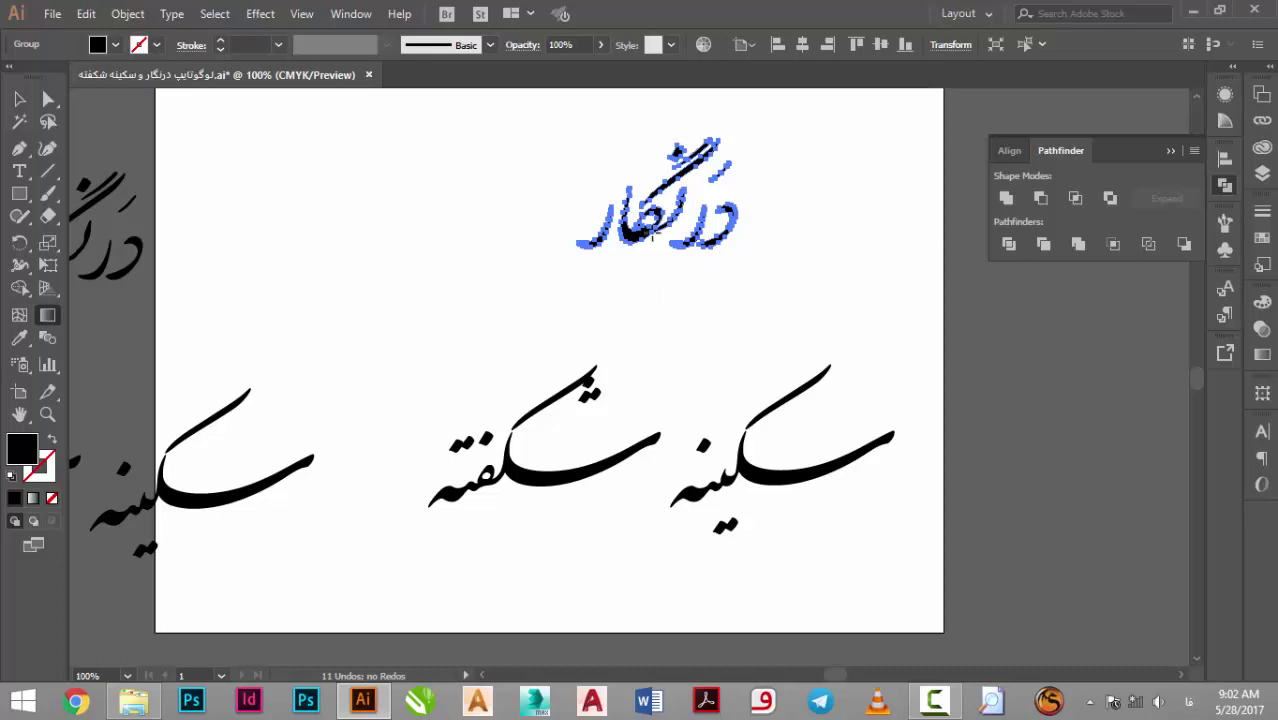
click(19, 98)
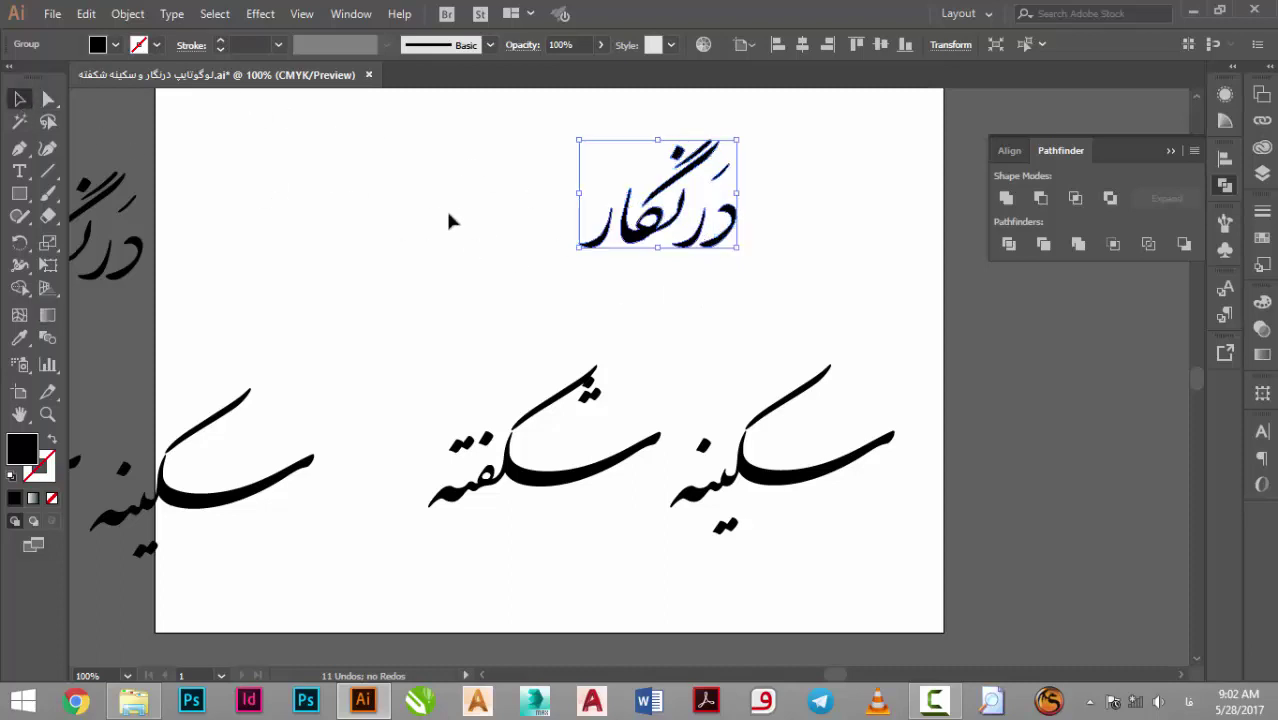
click(531, 312)
drag(628, 245, 418, 259)
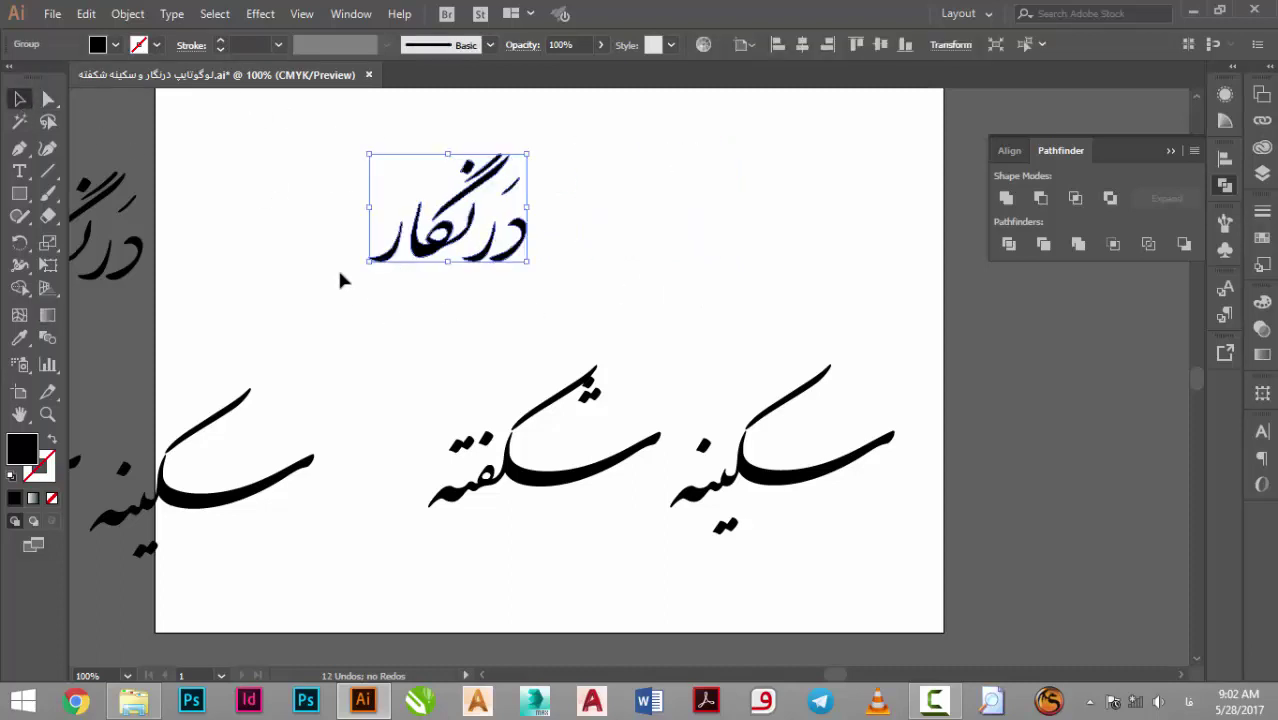
click(48, 314)
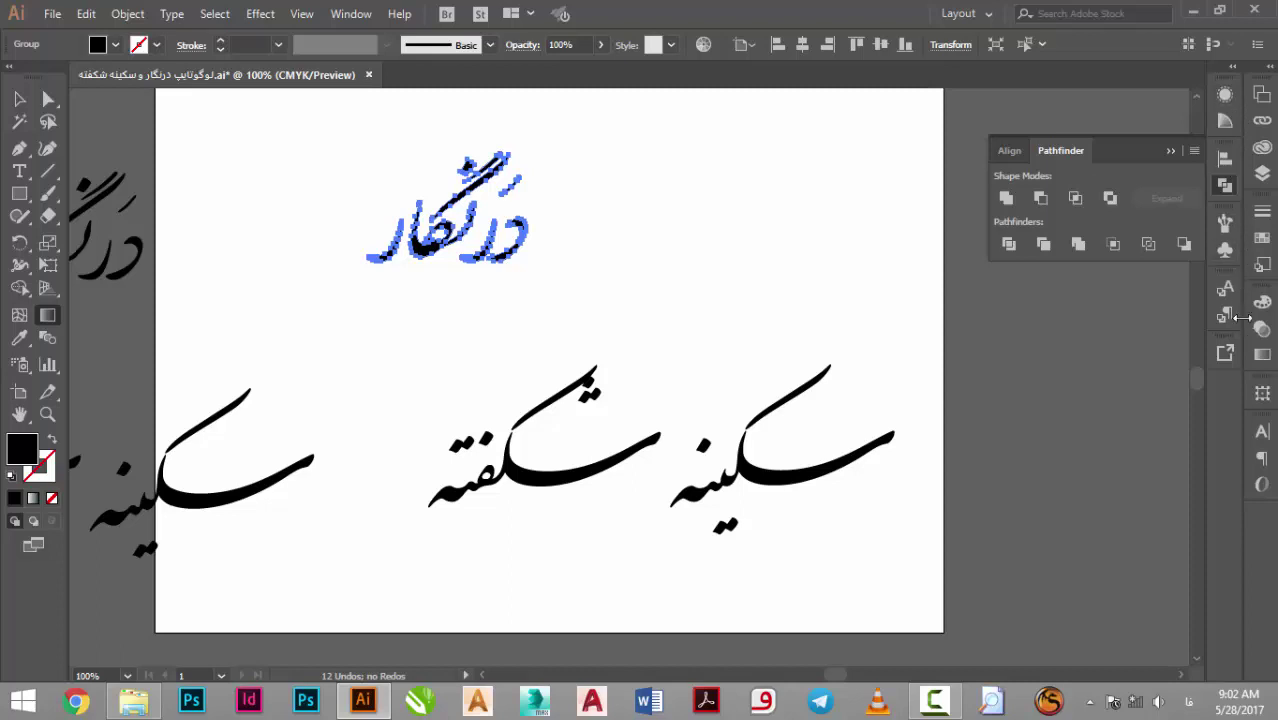
Give درنگار a linear gradient fill and experiment with its direction across the lettering
click(1260, 354)
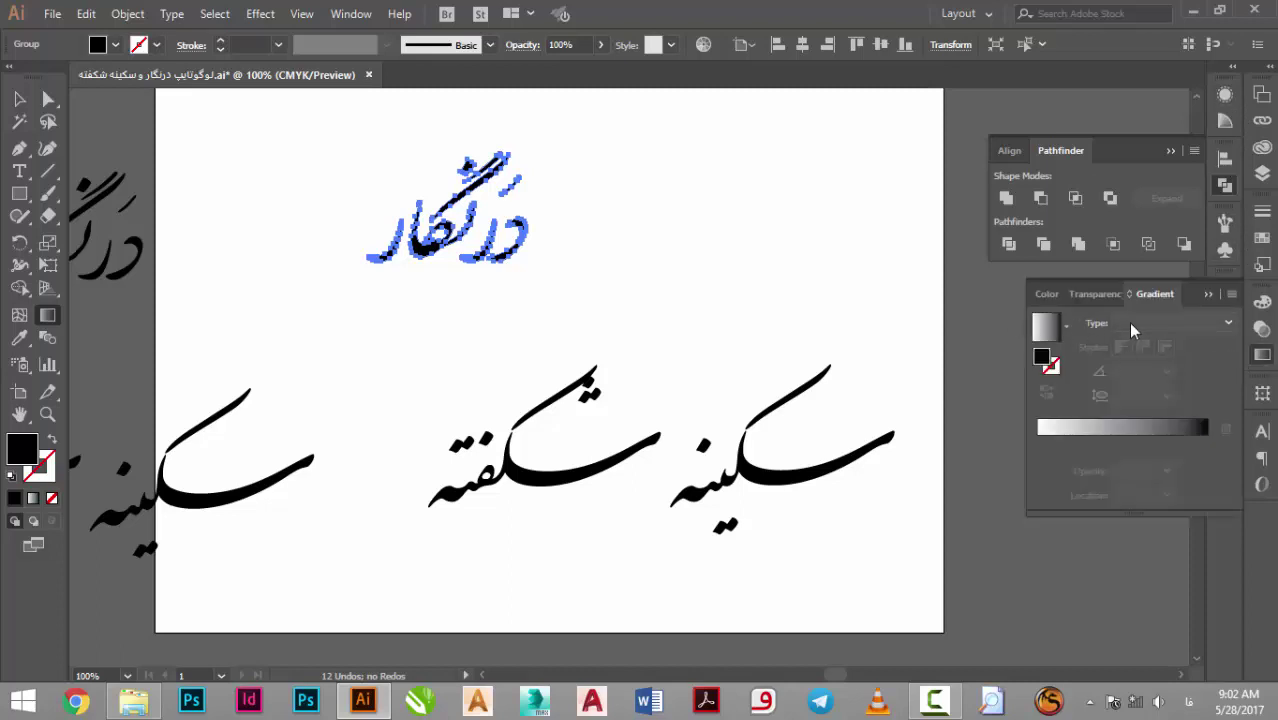
click(1130, 323)
click(1140, 340)
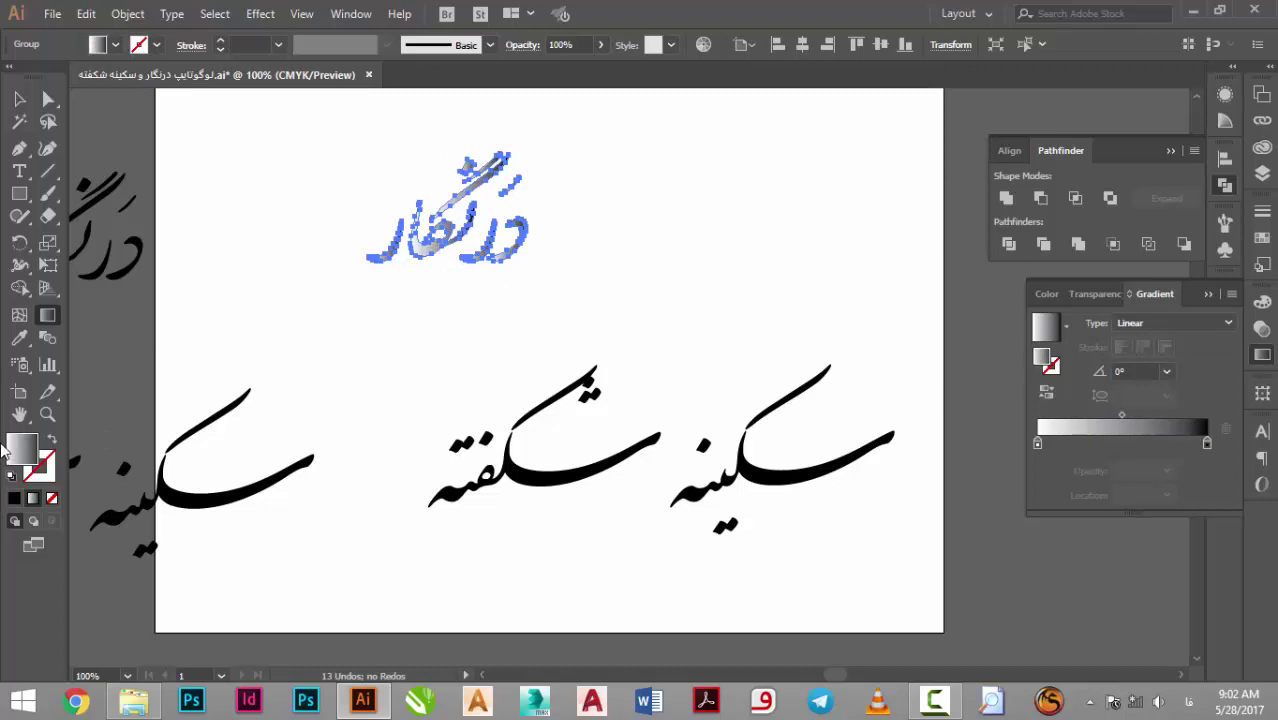
drag(389, 255, 476, 245)
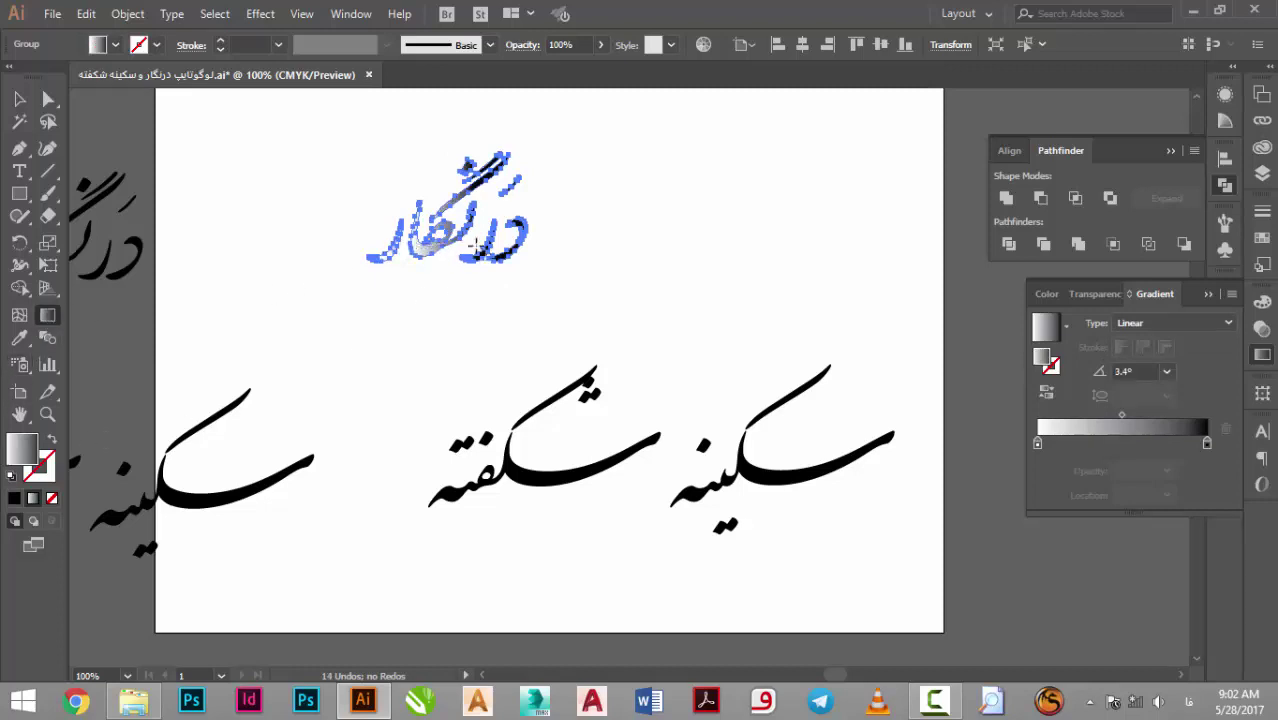
drag(385, 252, 490, 245)
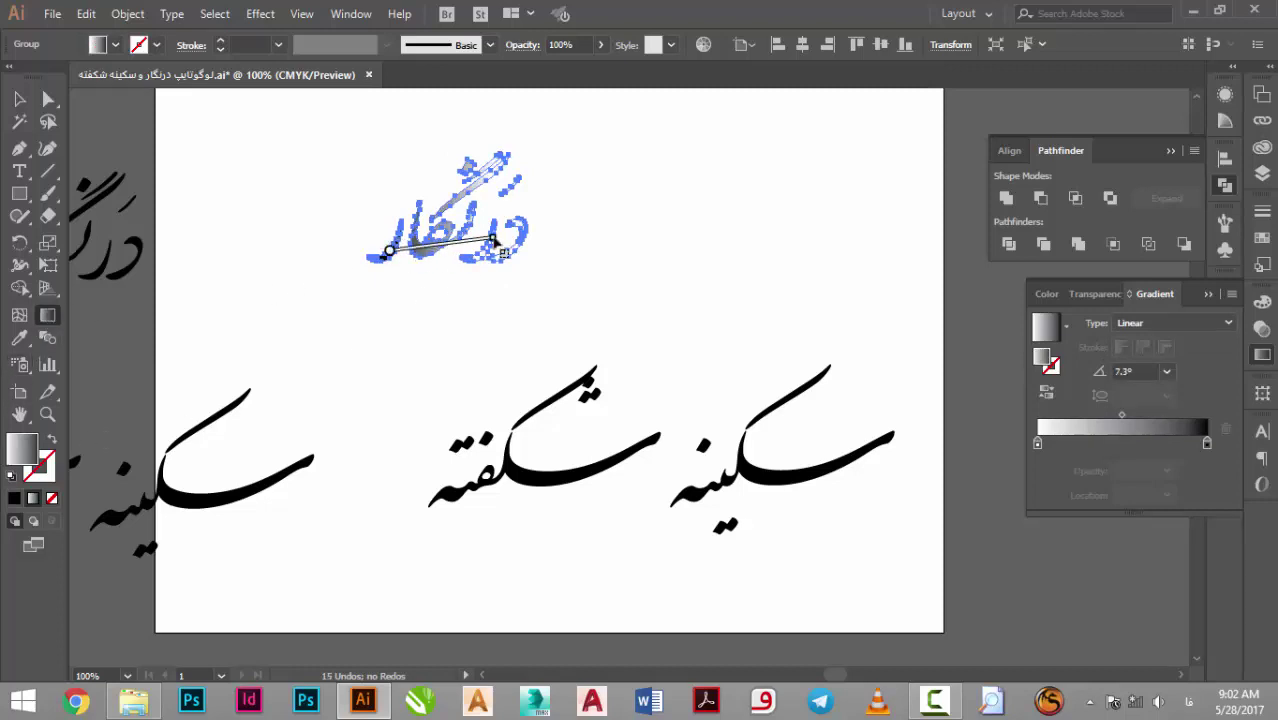
drag(385, 252, 500, 237)
drag(418, 200, 423, 354)
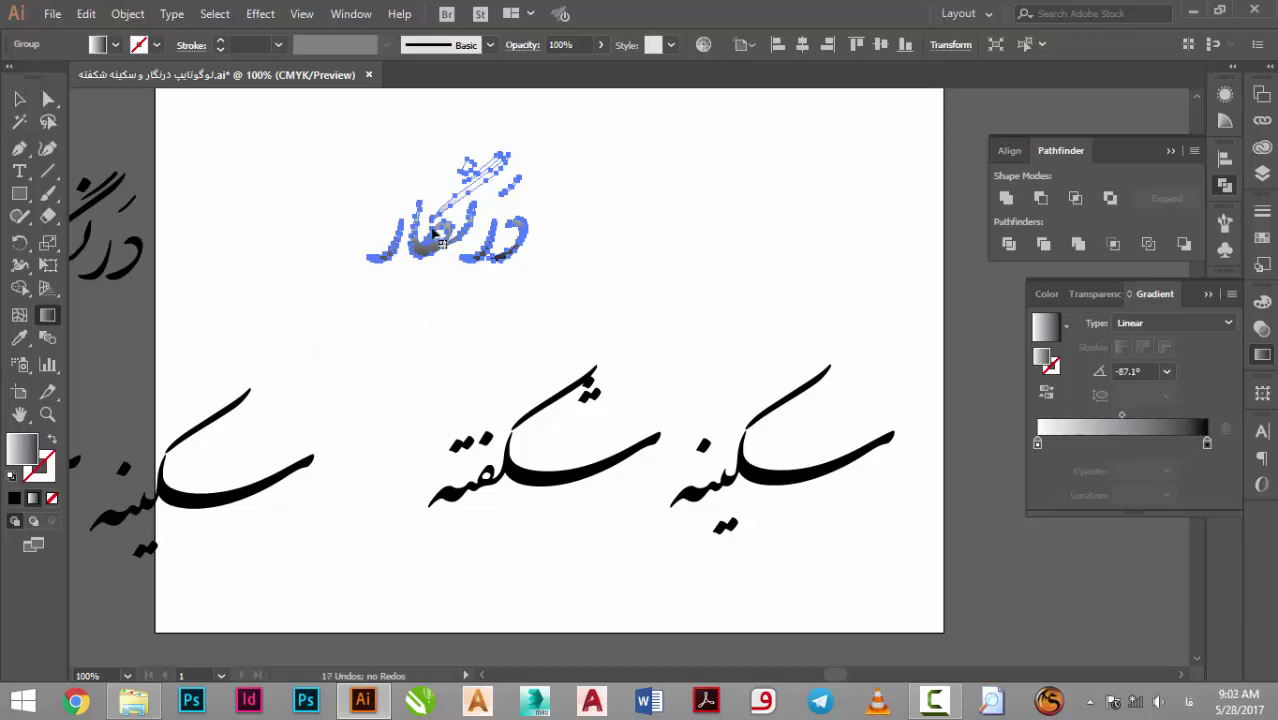
drag(434, 233, 436, 236)
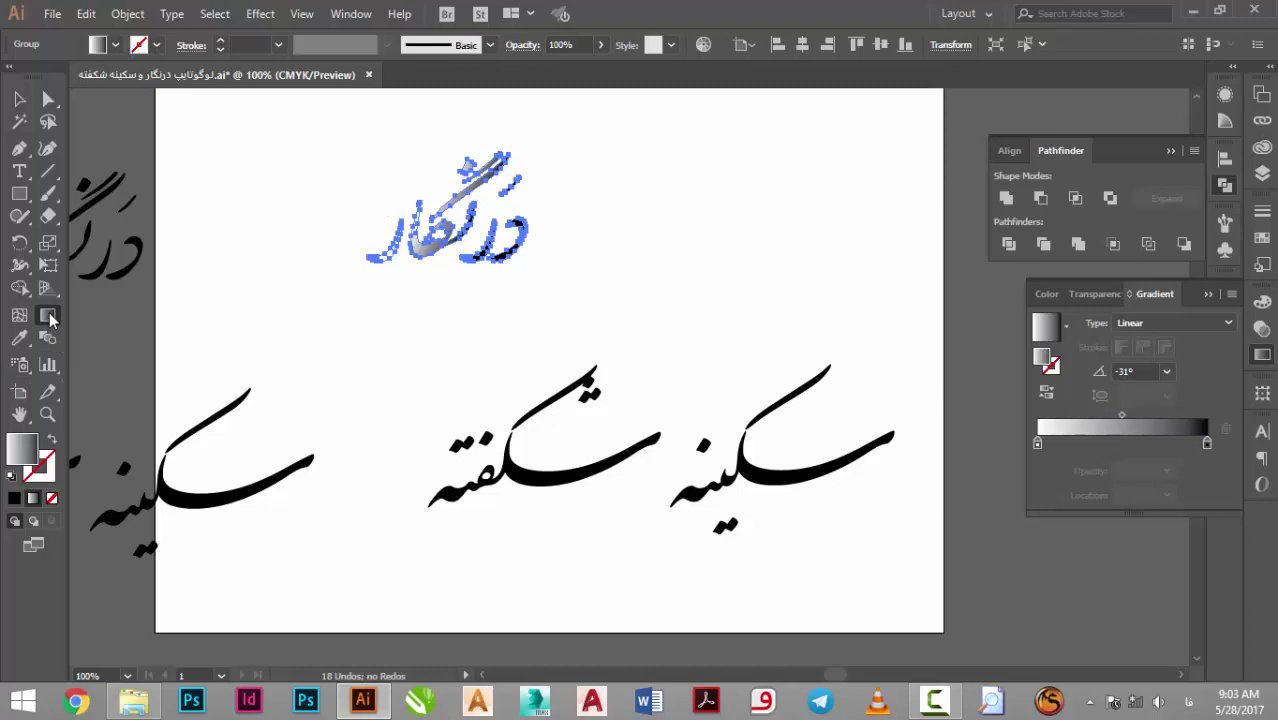
drag(366, 291, 562, 163)
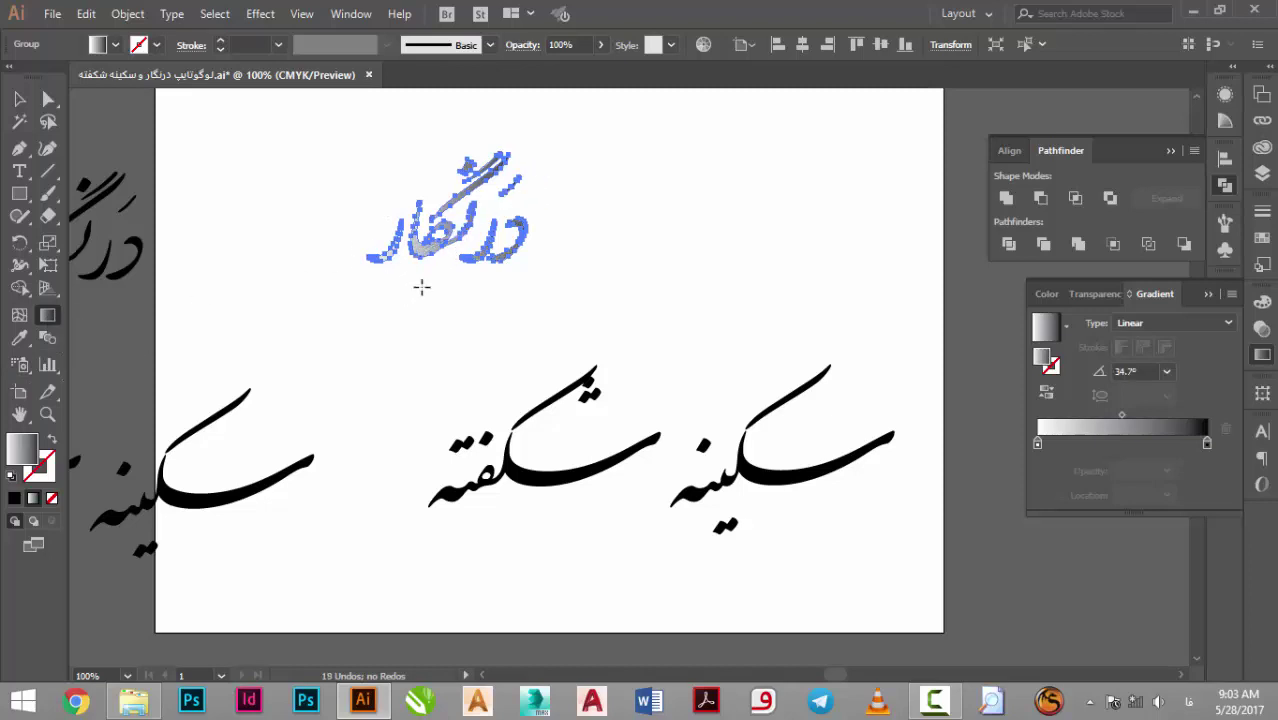
drag(480, 290, 386, 163)
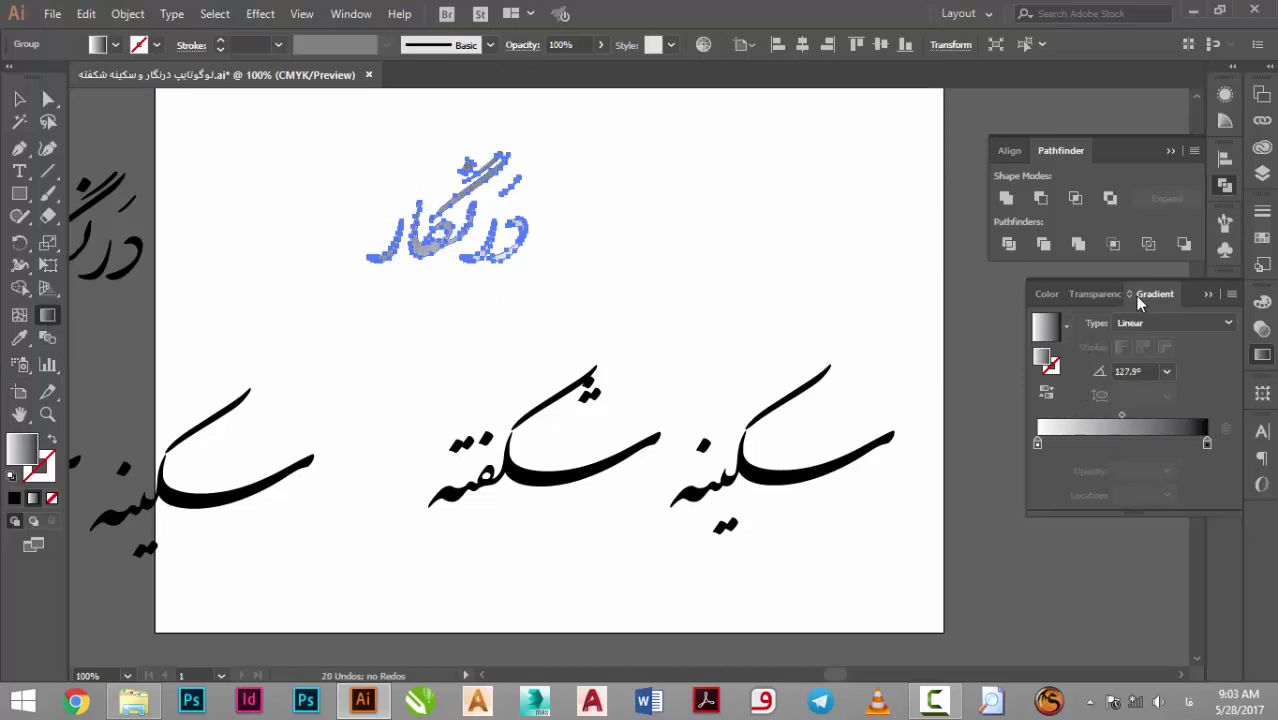
Try radial and other presets, then settle on the linear Orange, Yellow preset
click(1143, 324)
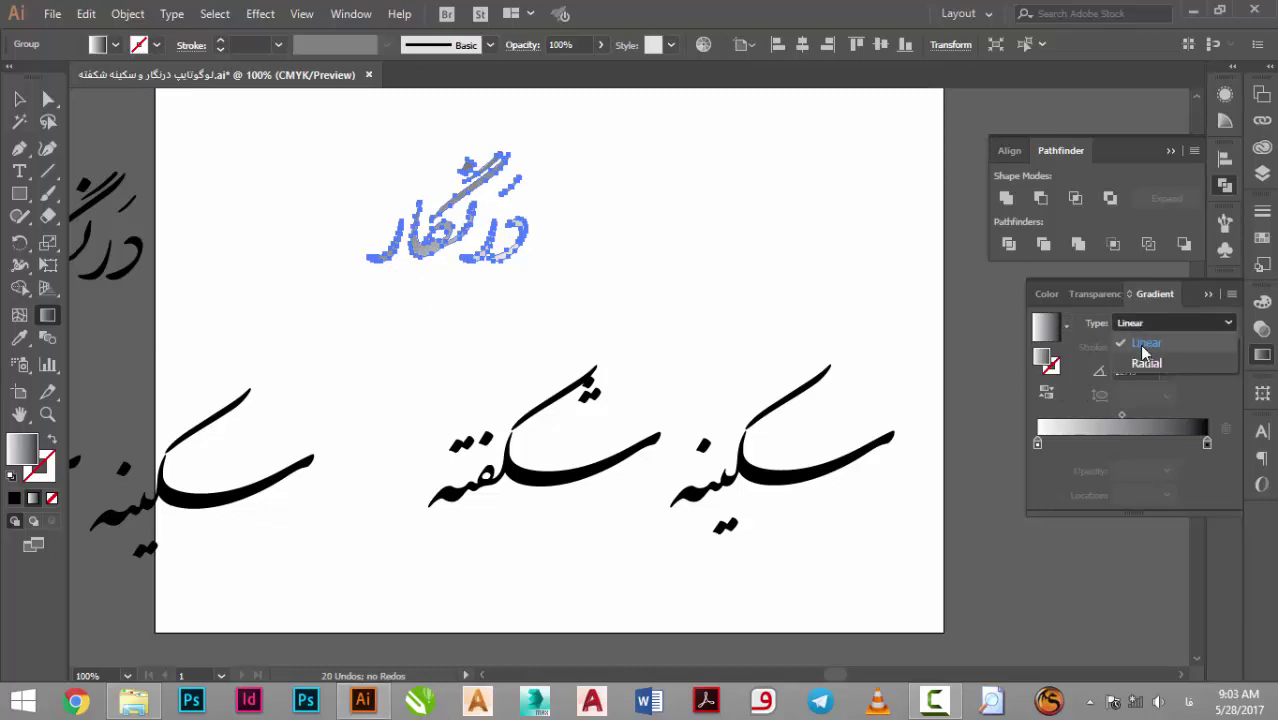
click(1143, 347)
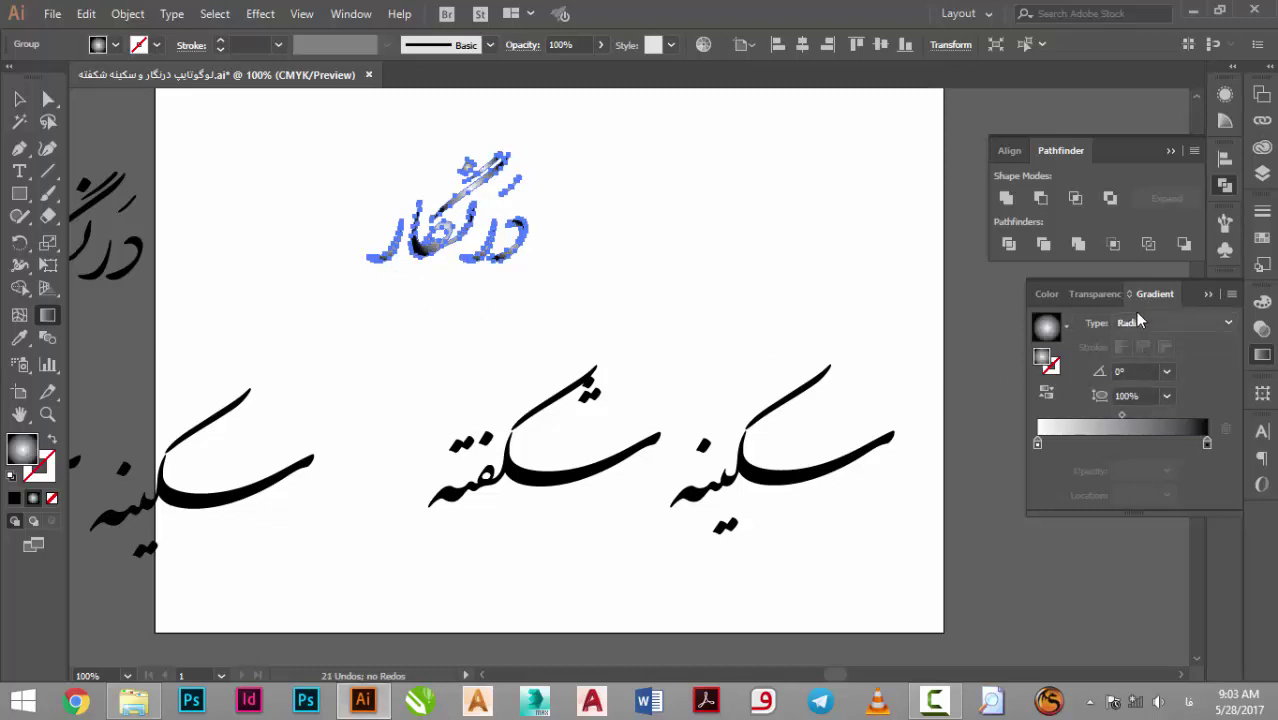
click(1143, 323)
click(1140, 334)
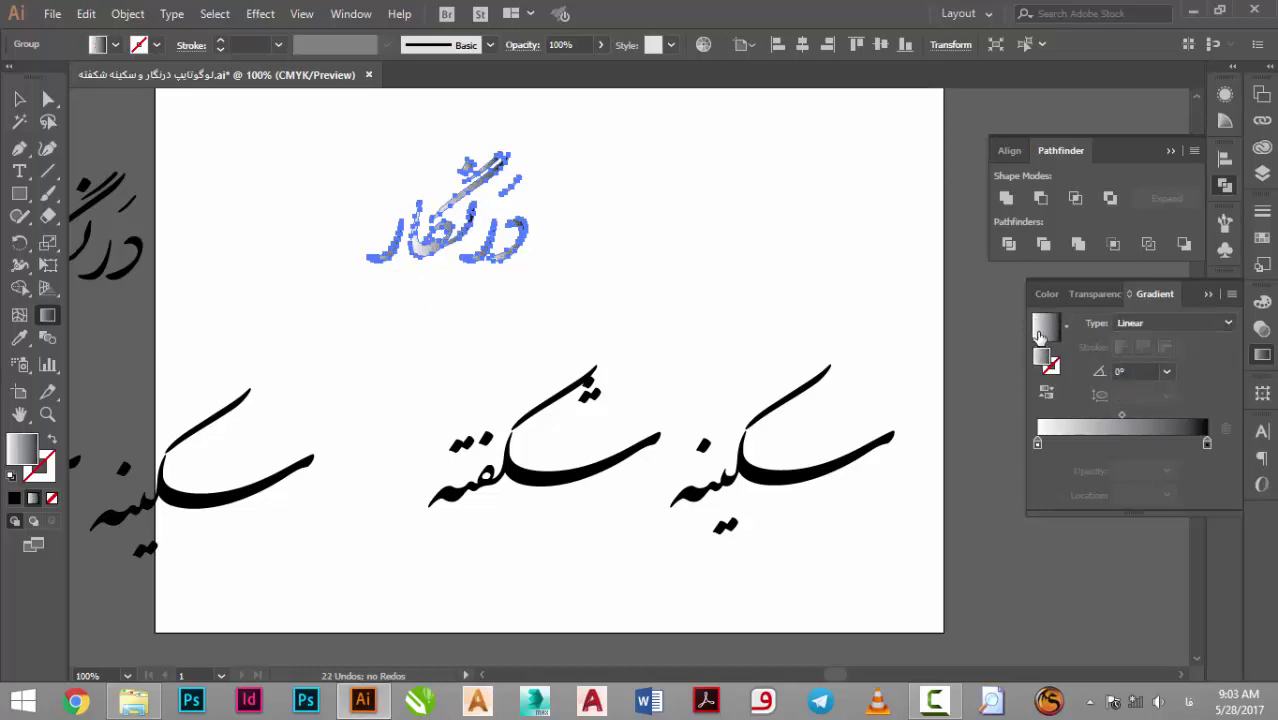
click(1066, 330)
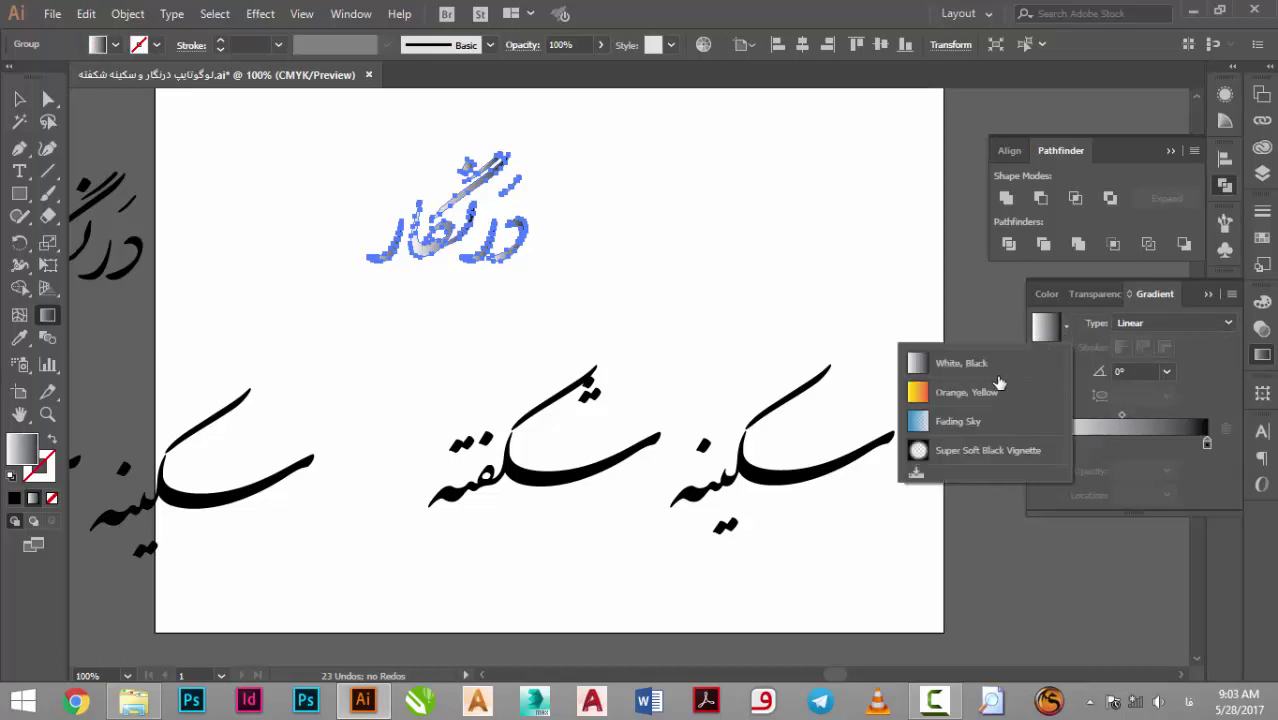
click(980, 398)
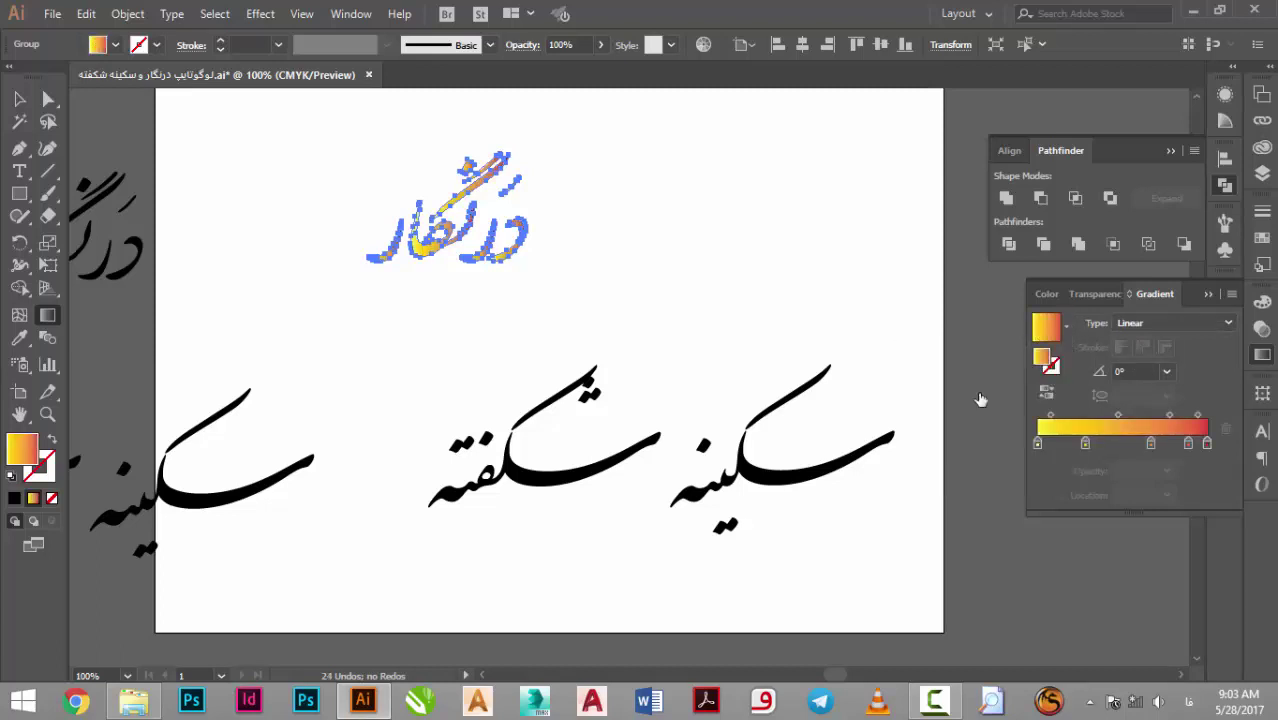
click(1065, 330)
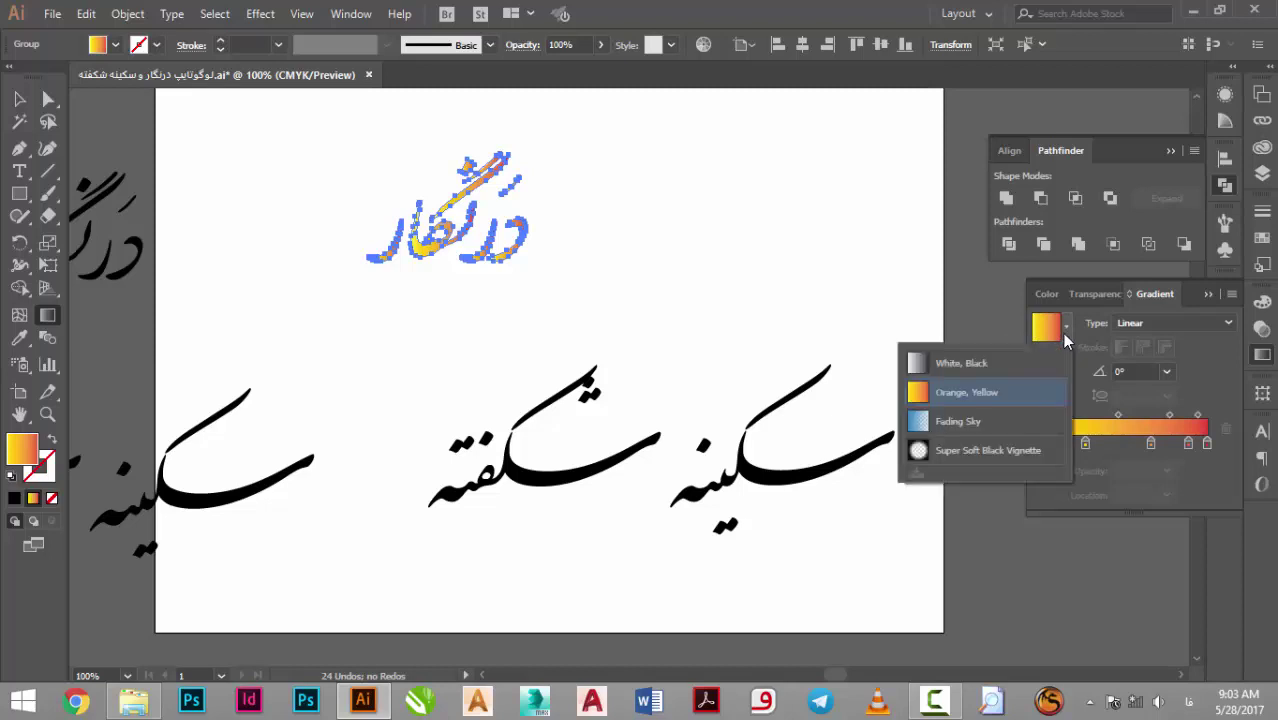
click(1000, 458)
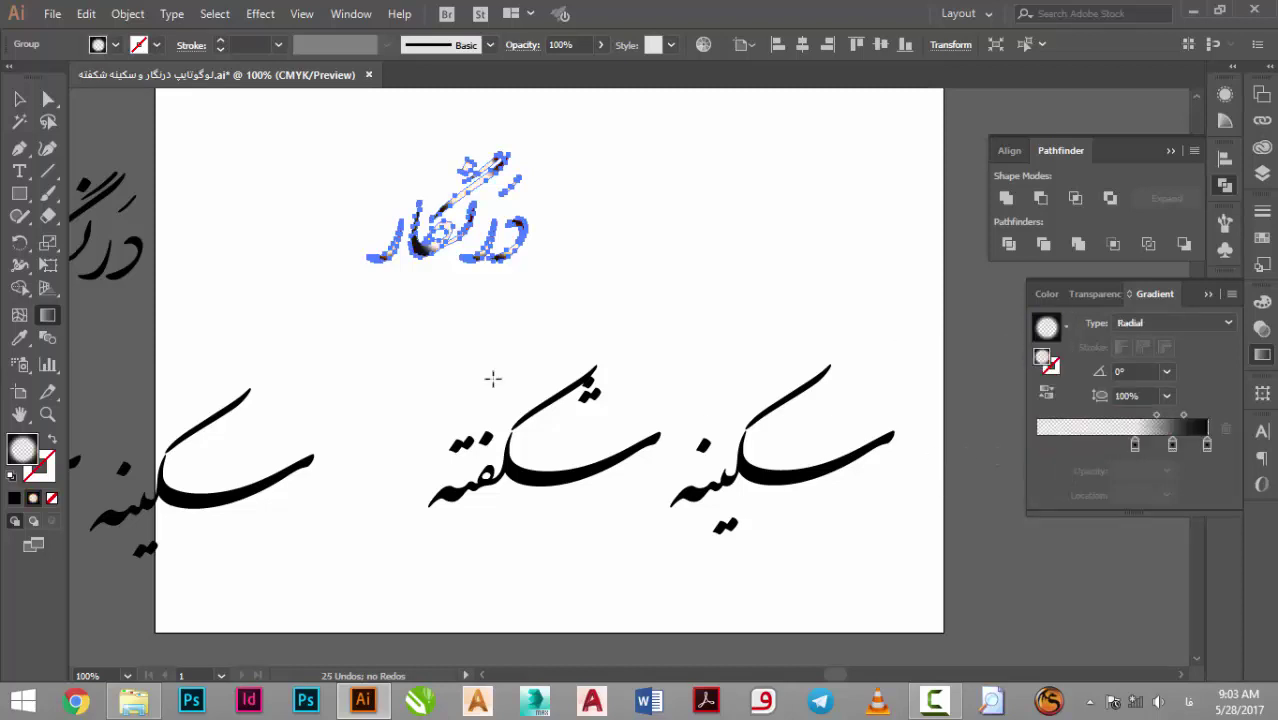
click(1064, 327)
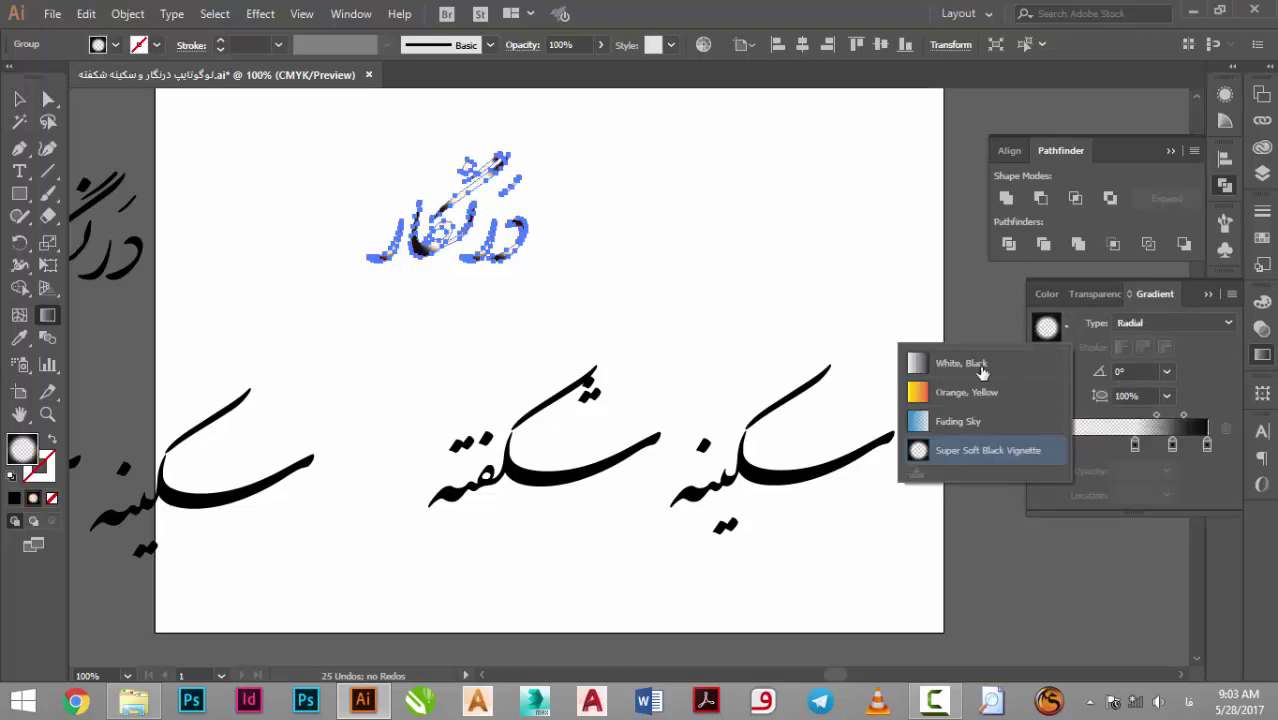
key(Escape)
click(952, 398)
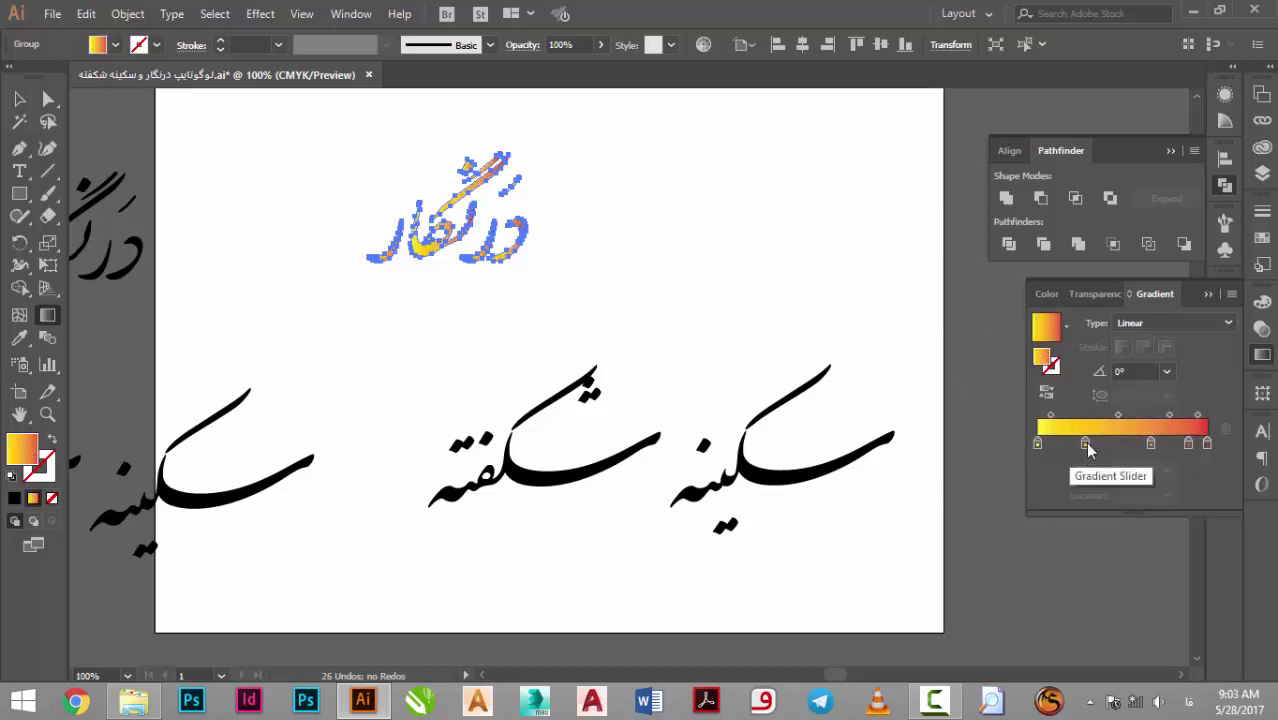
Move the colour stops, one to 47.55%, and set the gradient angle to -60°
mouse_move(1086, 444)
mouse_down()
mouse_move(1128, 444)
mouse_move(1084, 456)
mouse_up()
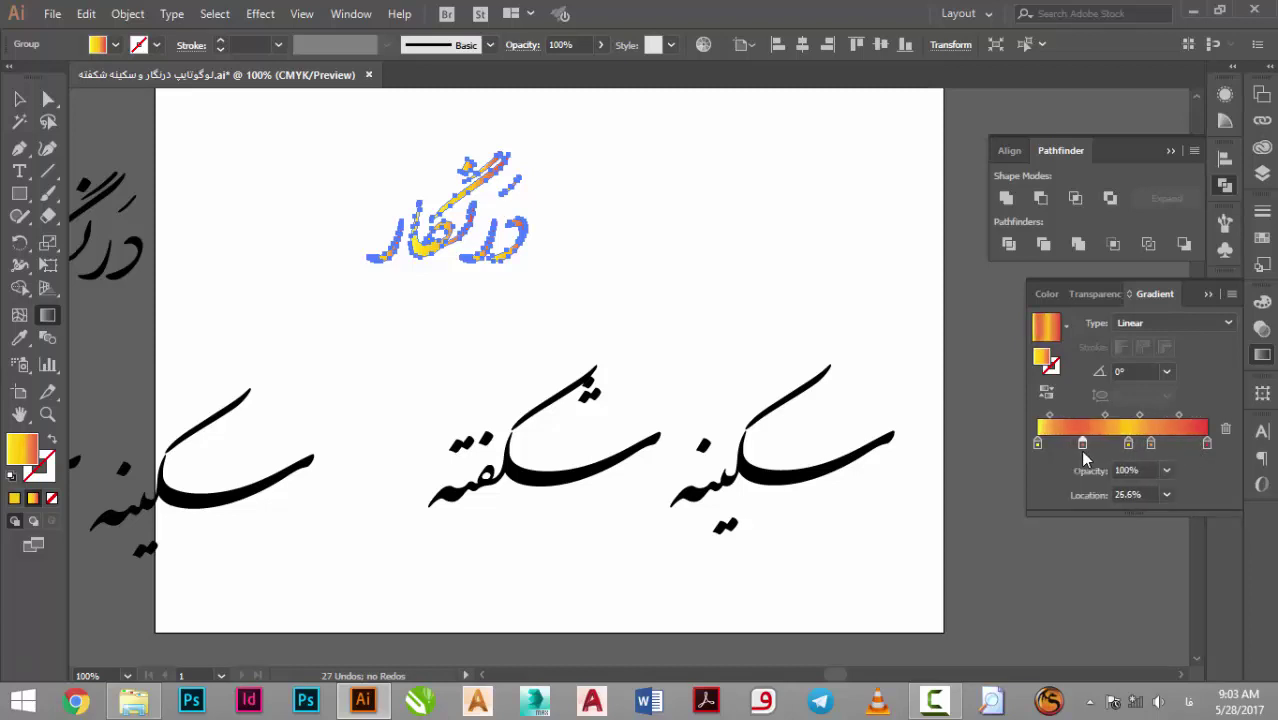
click(17, 99)
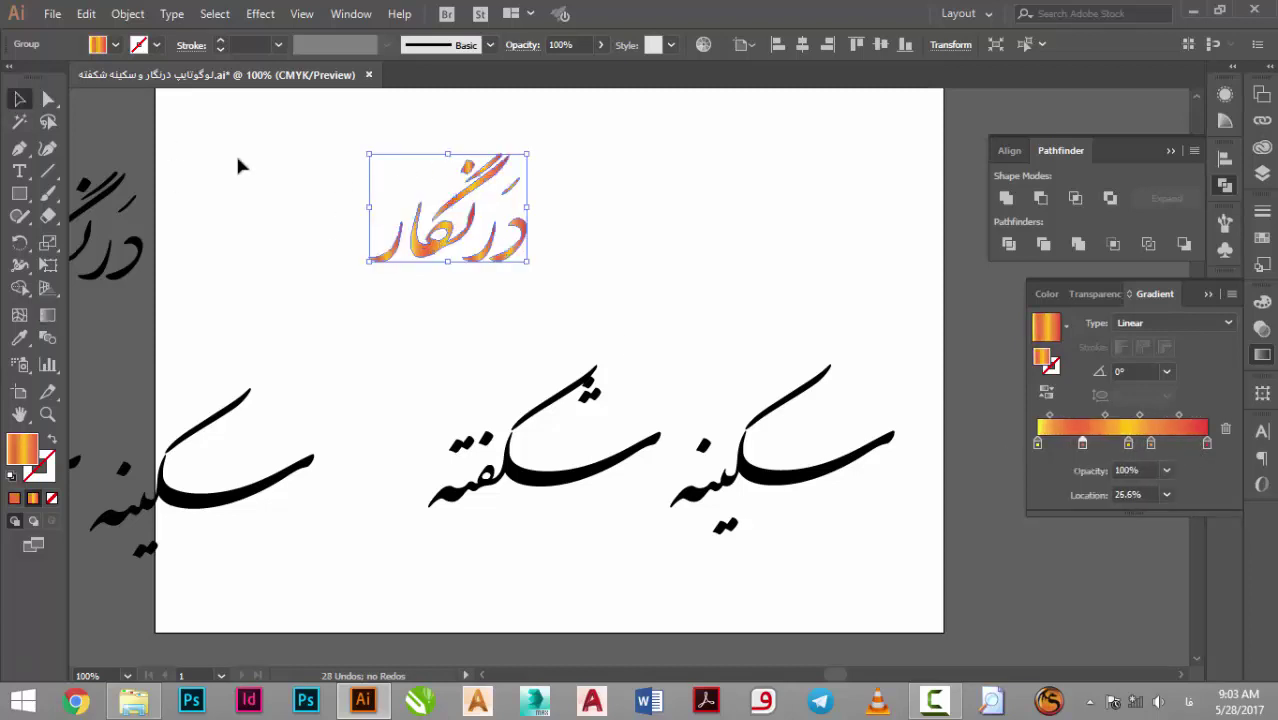
click(335, 230)
click(436, 258)
drag(1129, 445, 1118, 445)
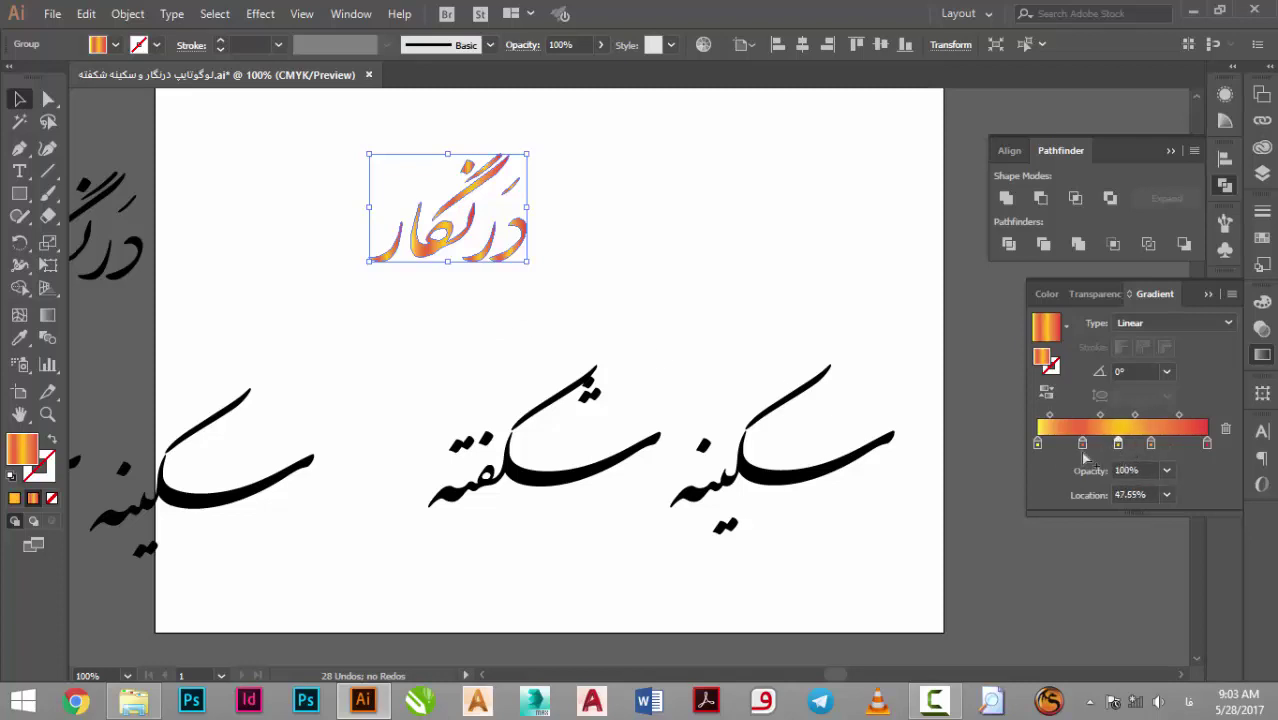
click(1166, 371)
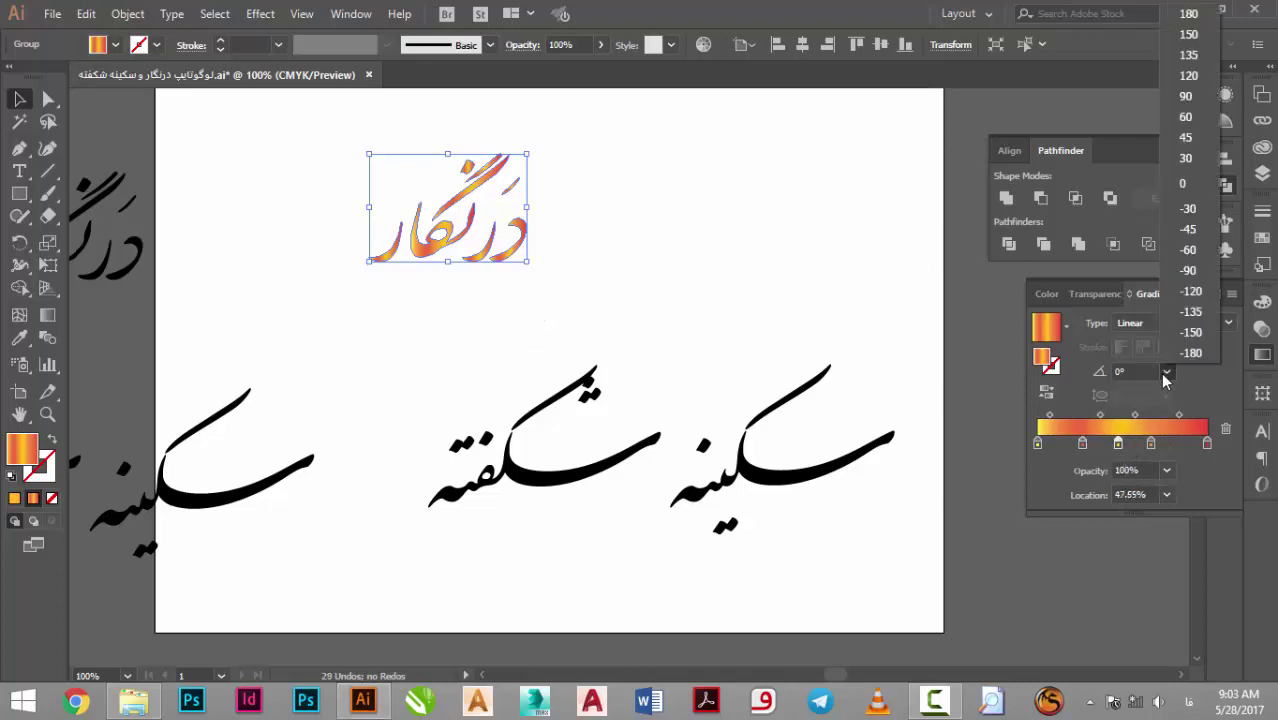
click(1185, 250)
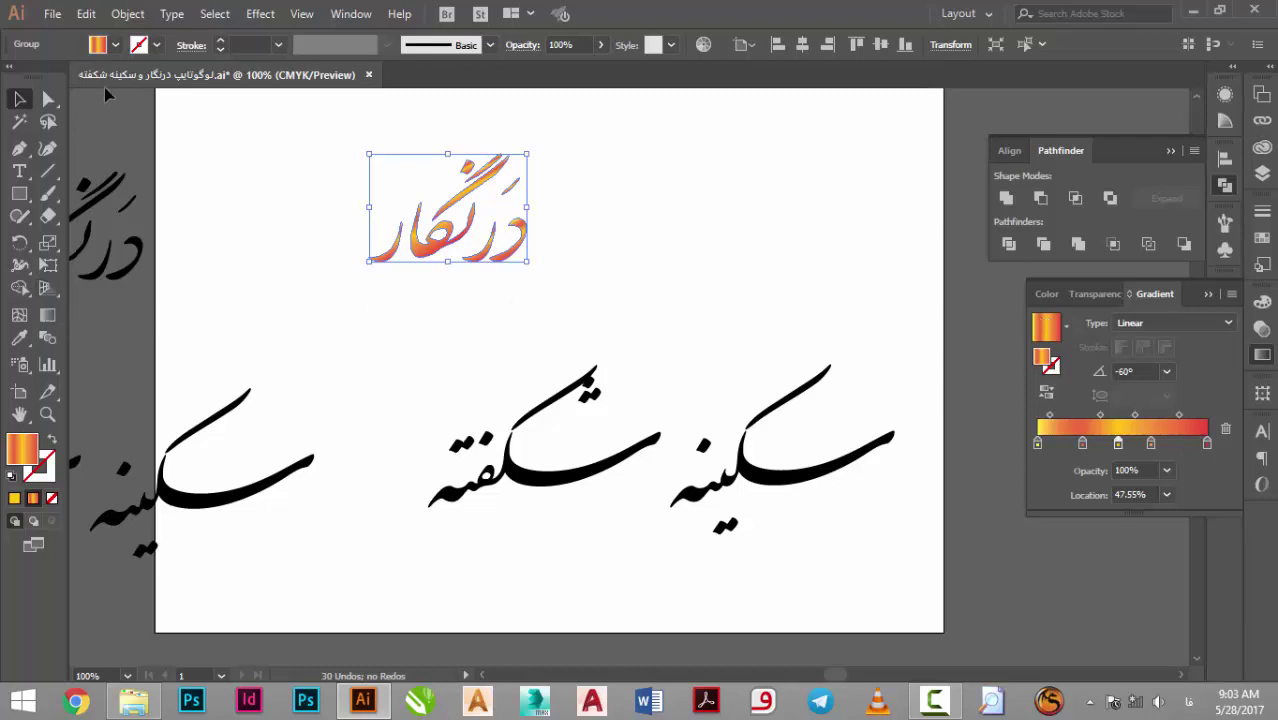
Save the current gradient and a radial version of it as new swatches
click(116, 45)
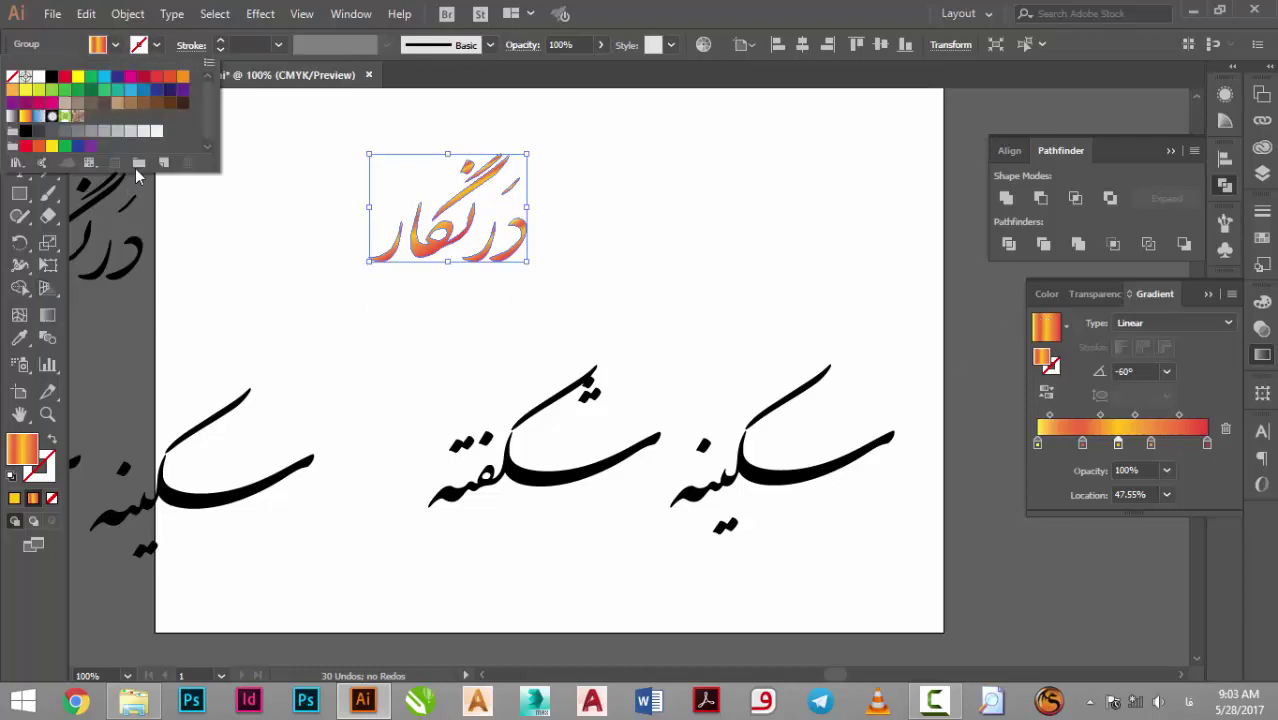
click(164, 162)
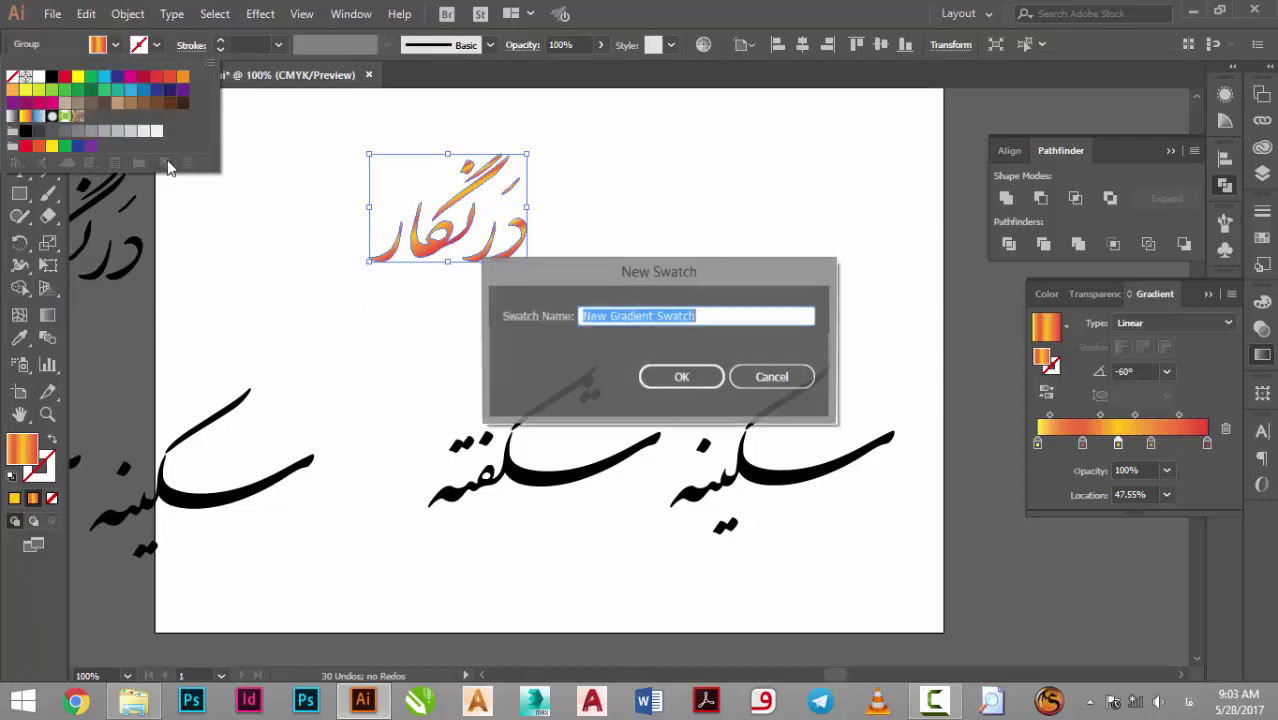
click(678, 377)
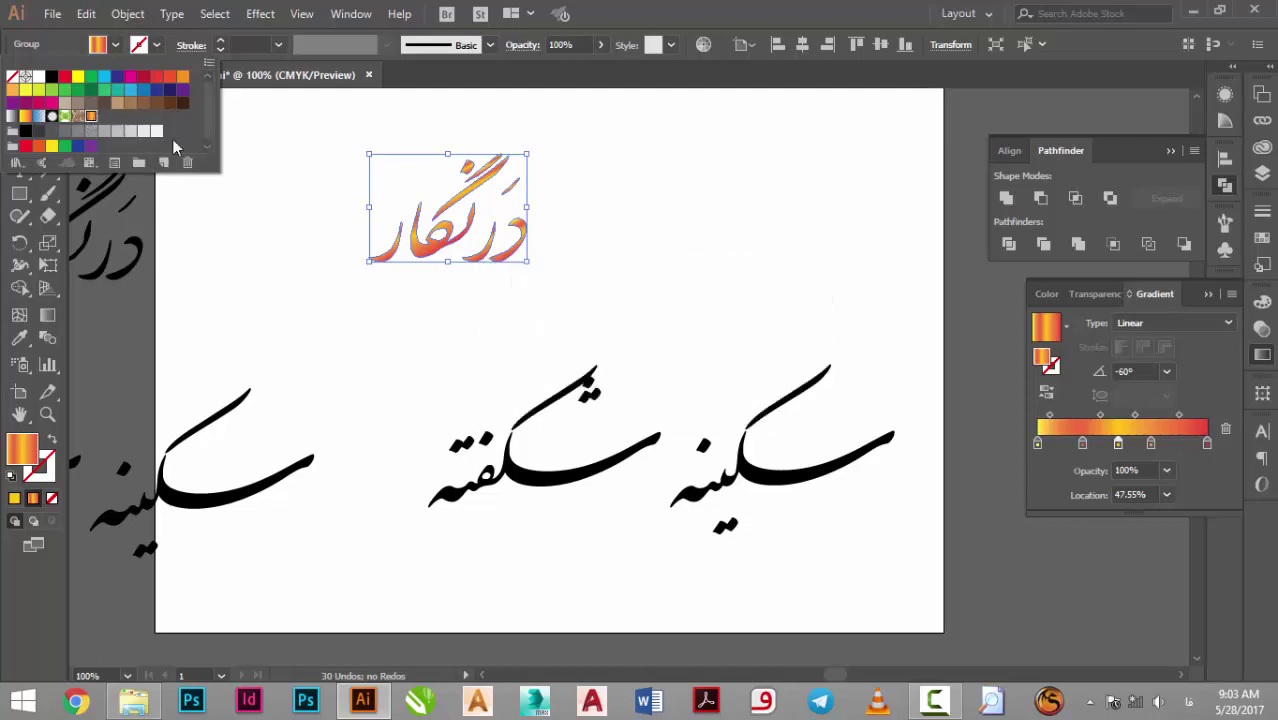
click(1170, 322)
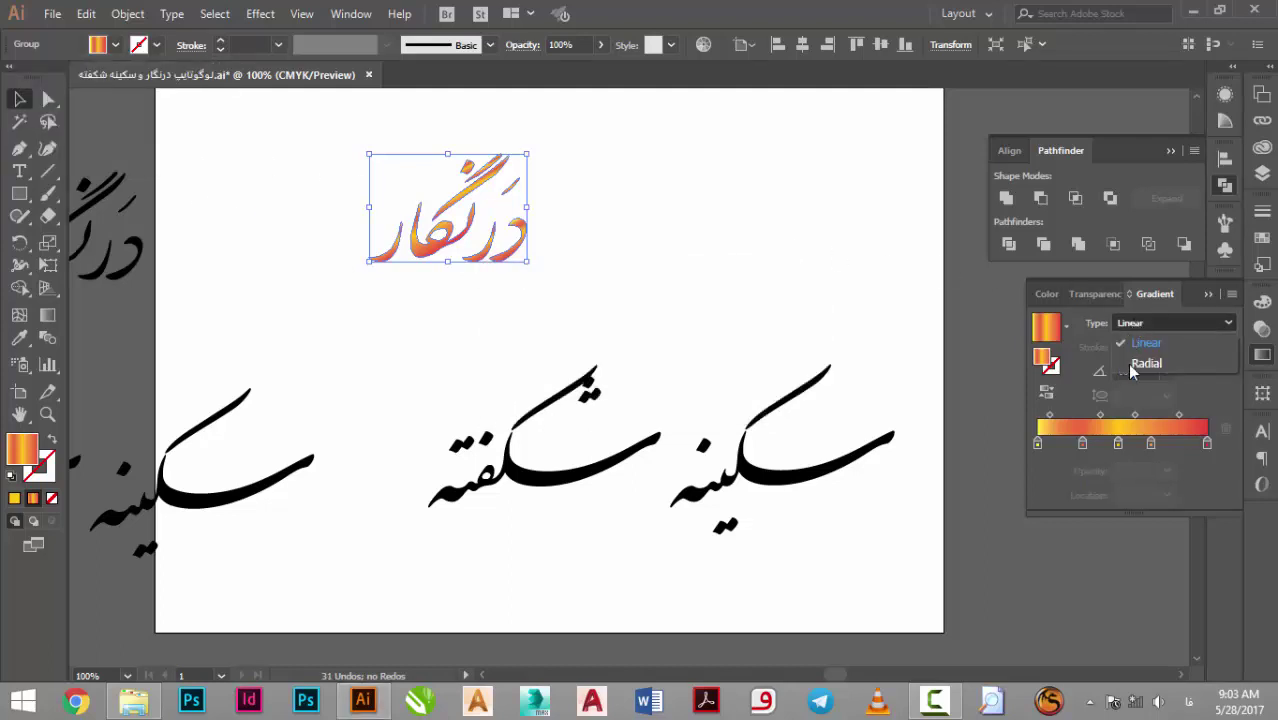
click(1140, 364)
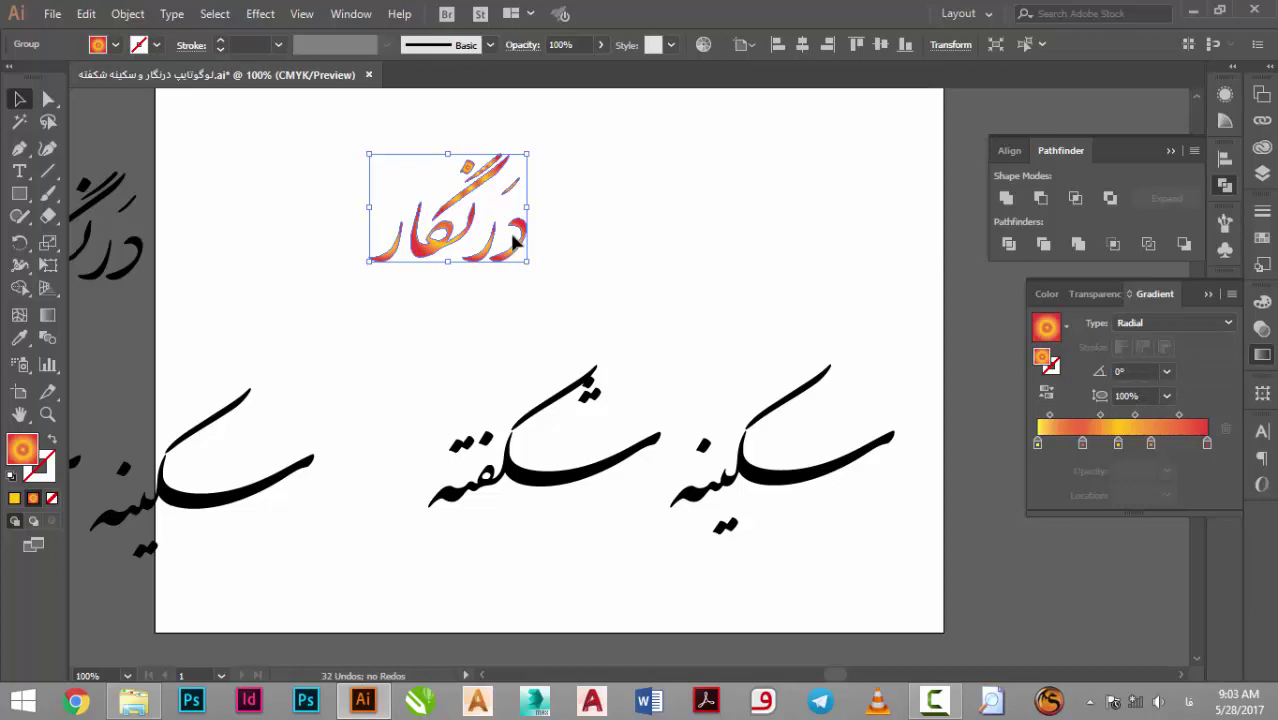
click(116, 45)
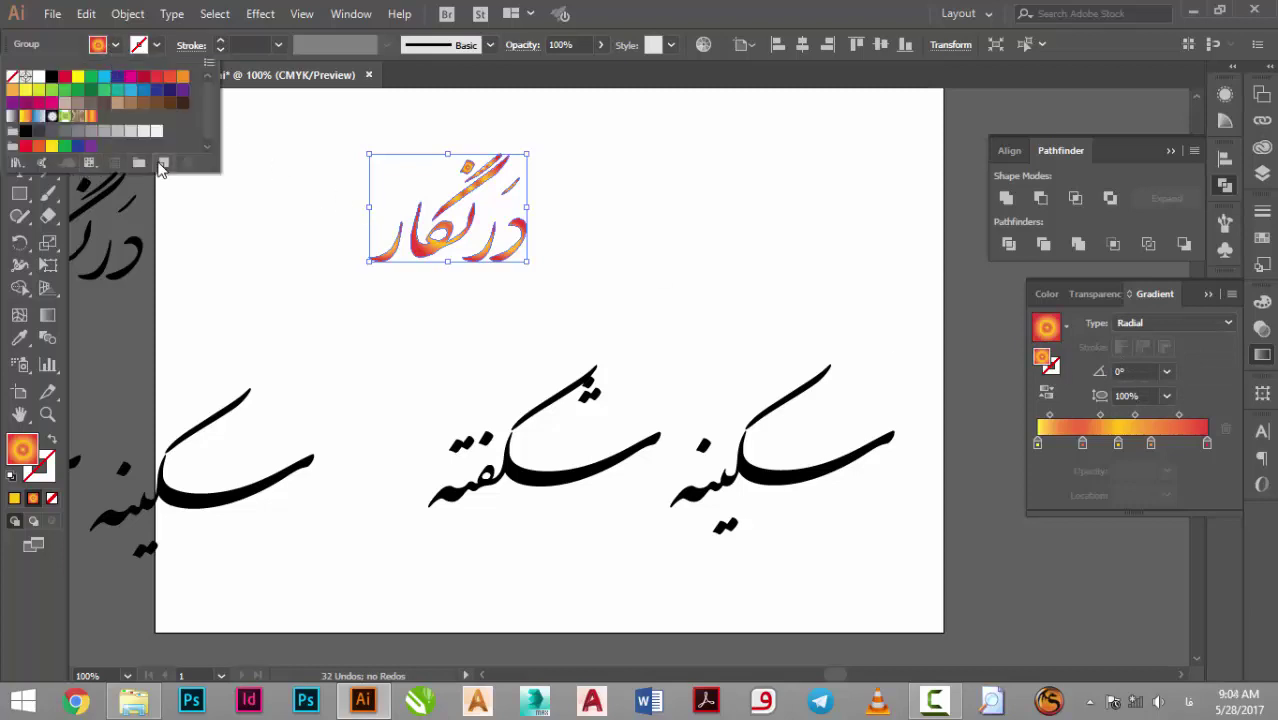
click(162, 164)
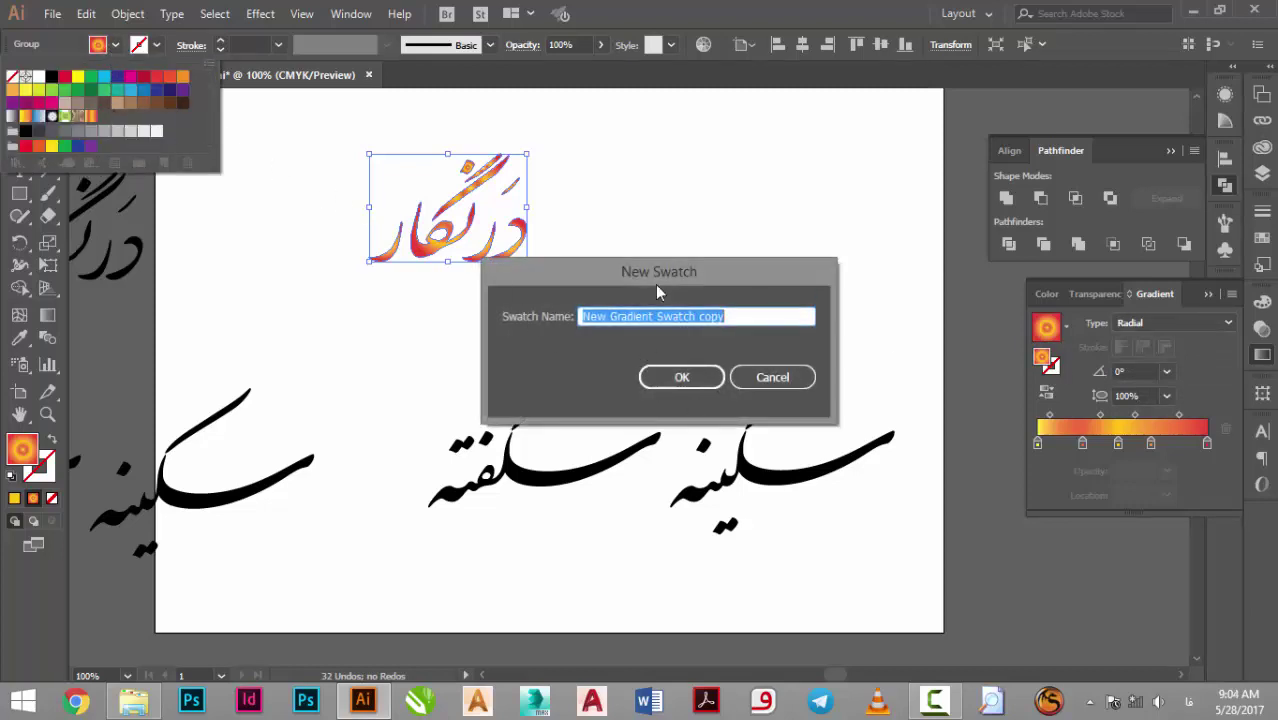
click(682, 377)
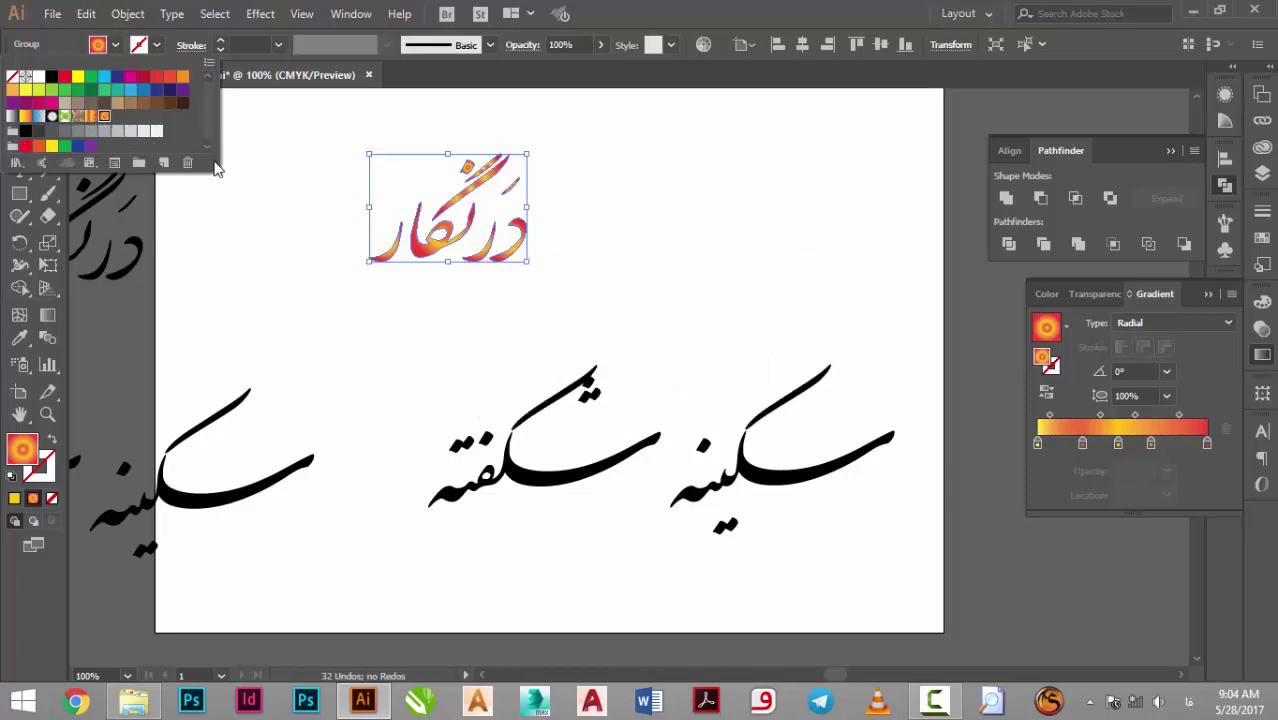
Fill the lower سکینه شکفته calligraphy with the radial orange gradient
click(550, 485)
click(546, 488)
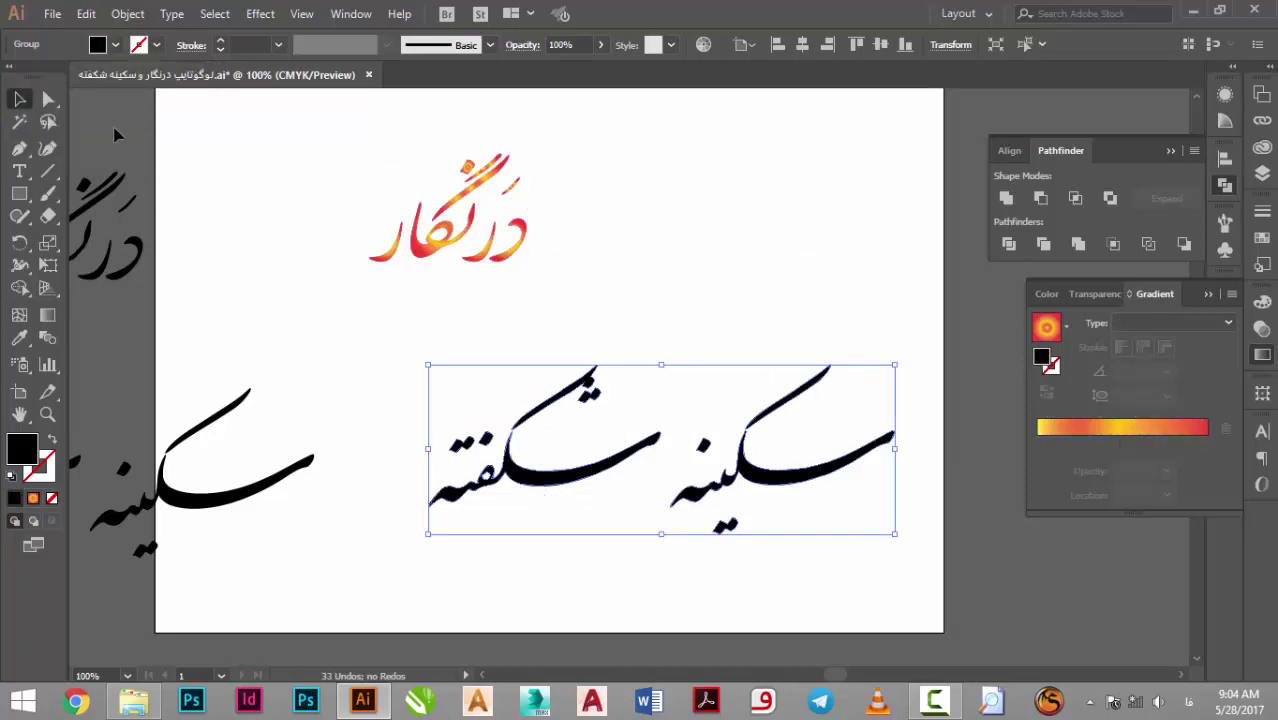
click(116, 45)
click(88, 118)
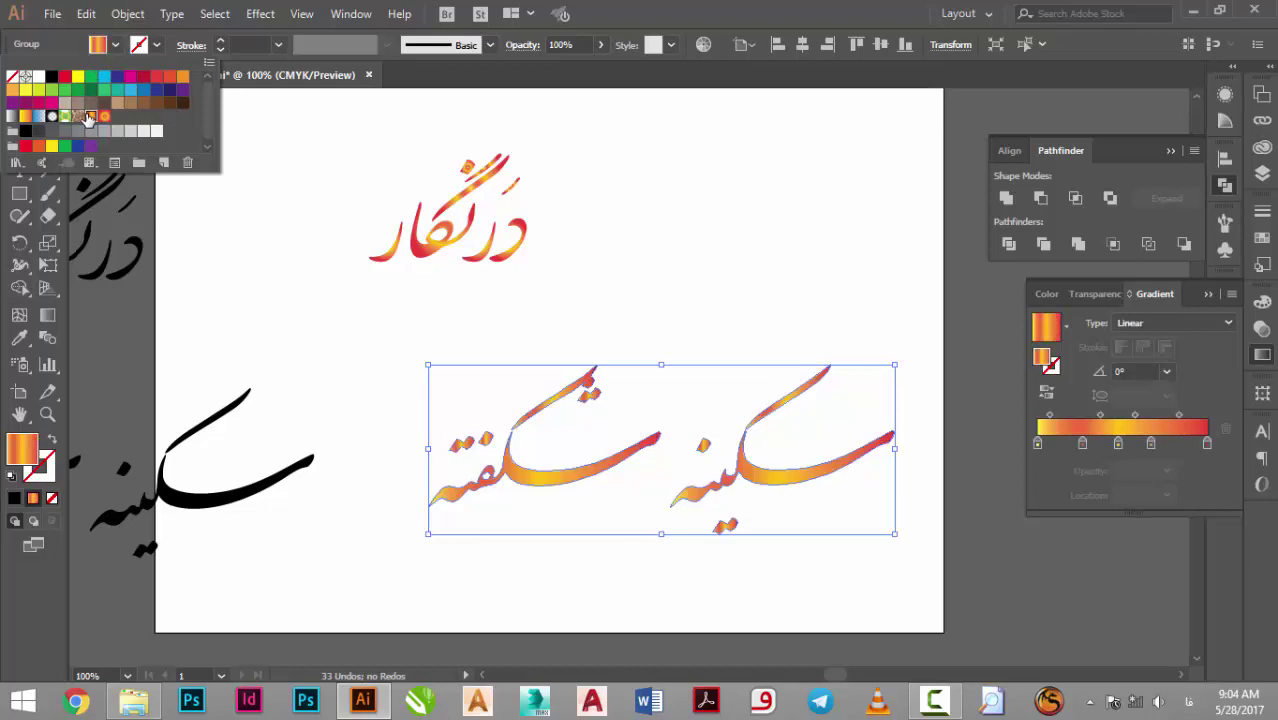
click(104, 116)
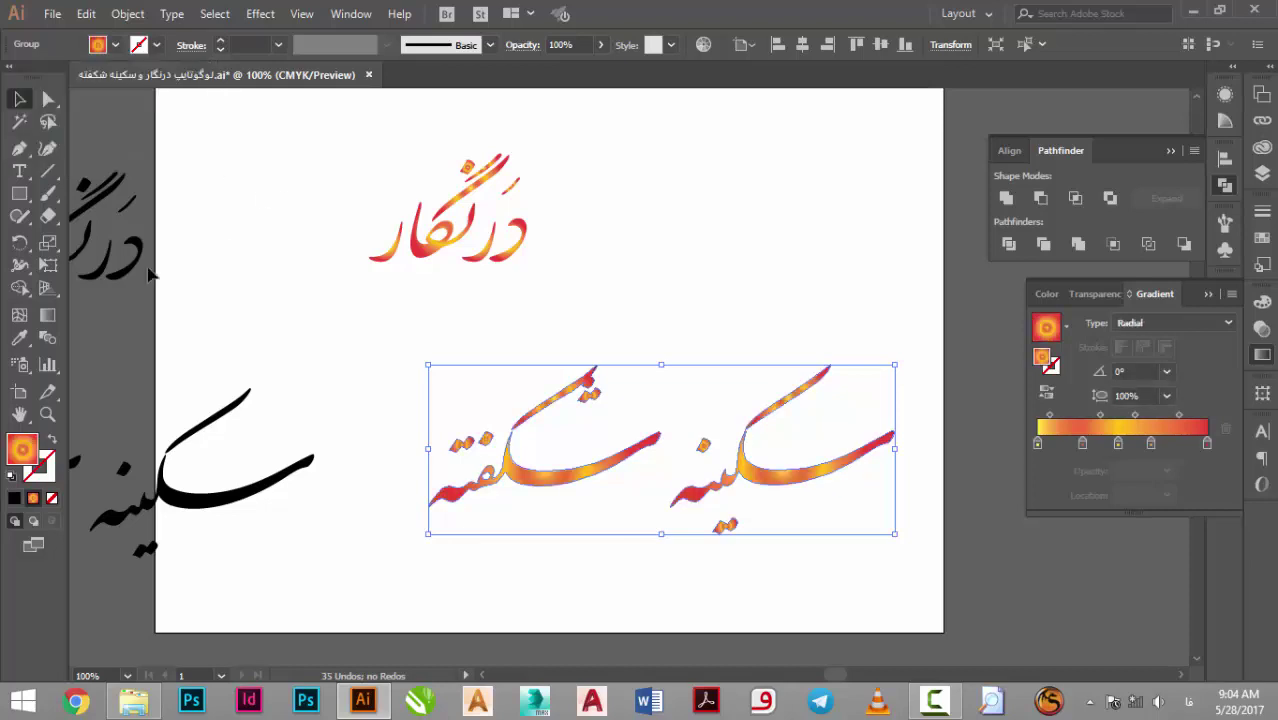
click(19, 194)
Draw two overlapping rectangles right of درنگار with an orange linear gradient fill
drag(587, 164, 788, 322)
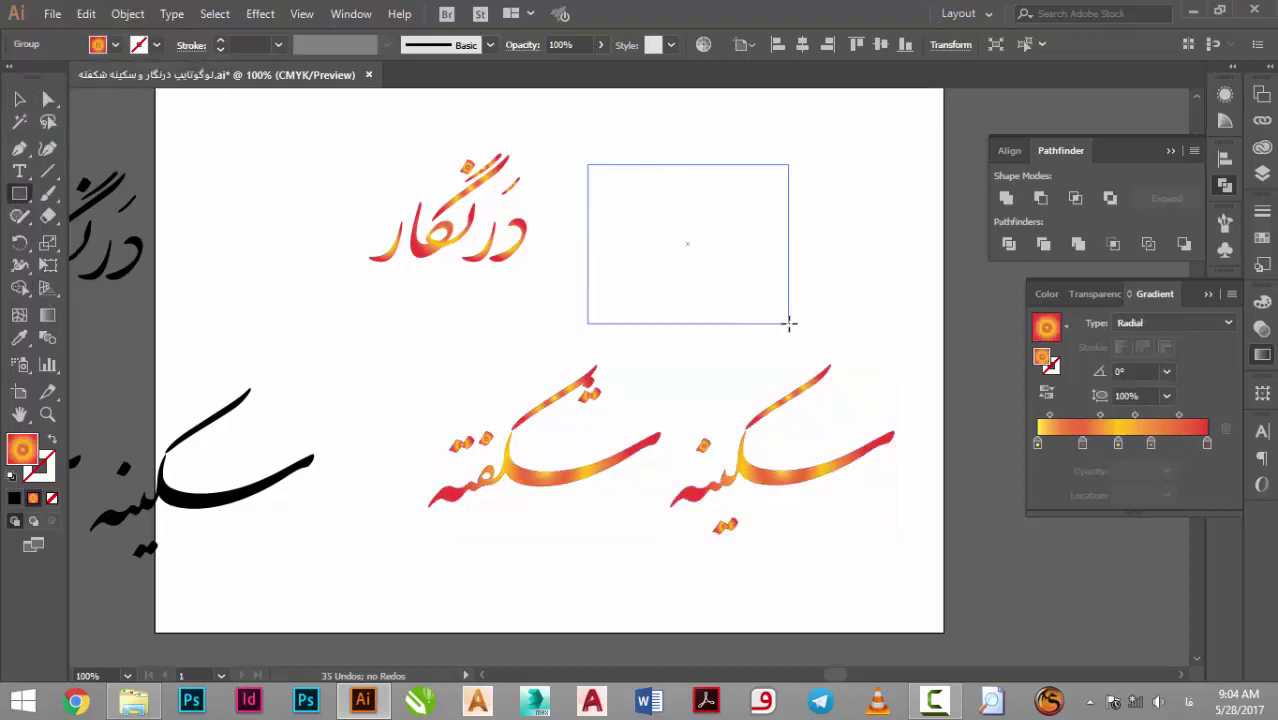
click(116, 45)
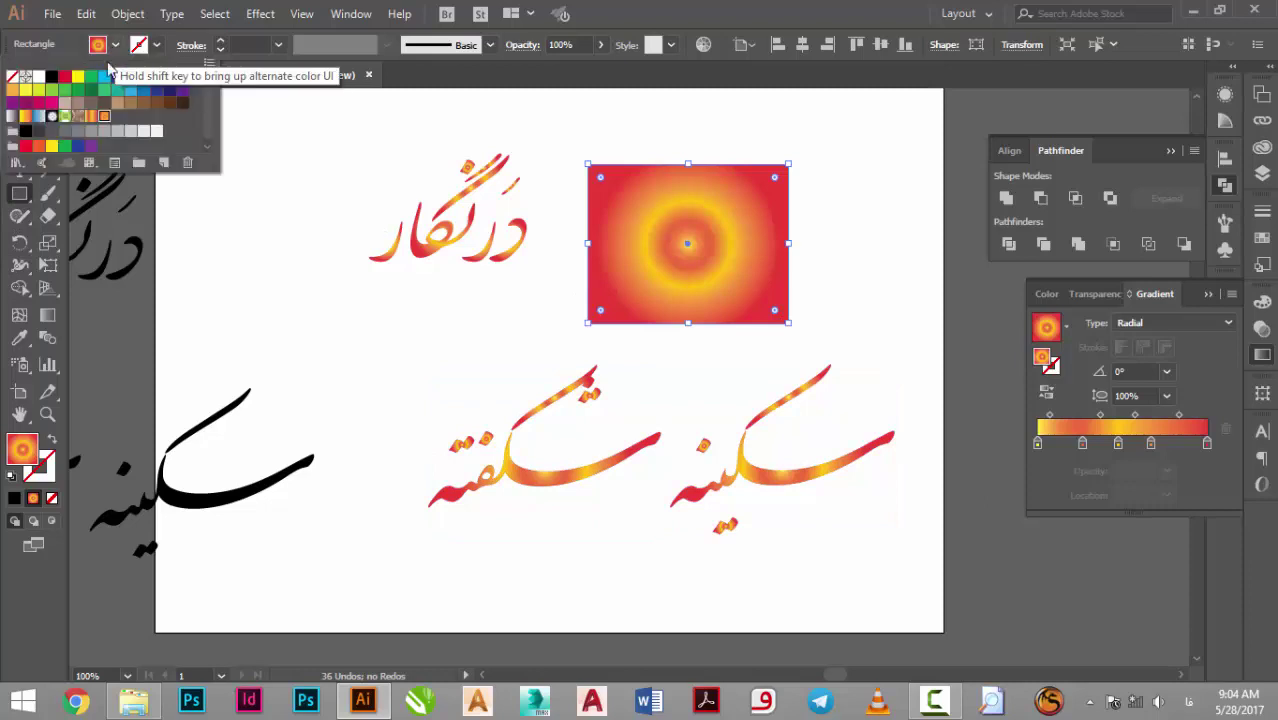
click(88, 117)
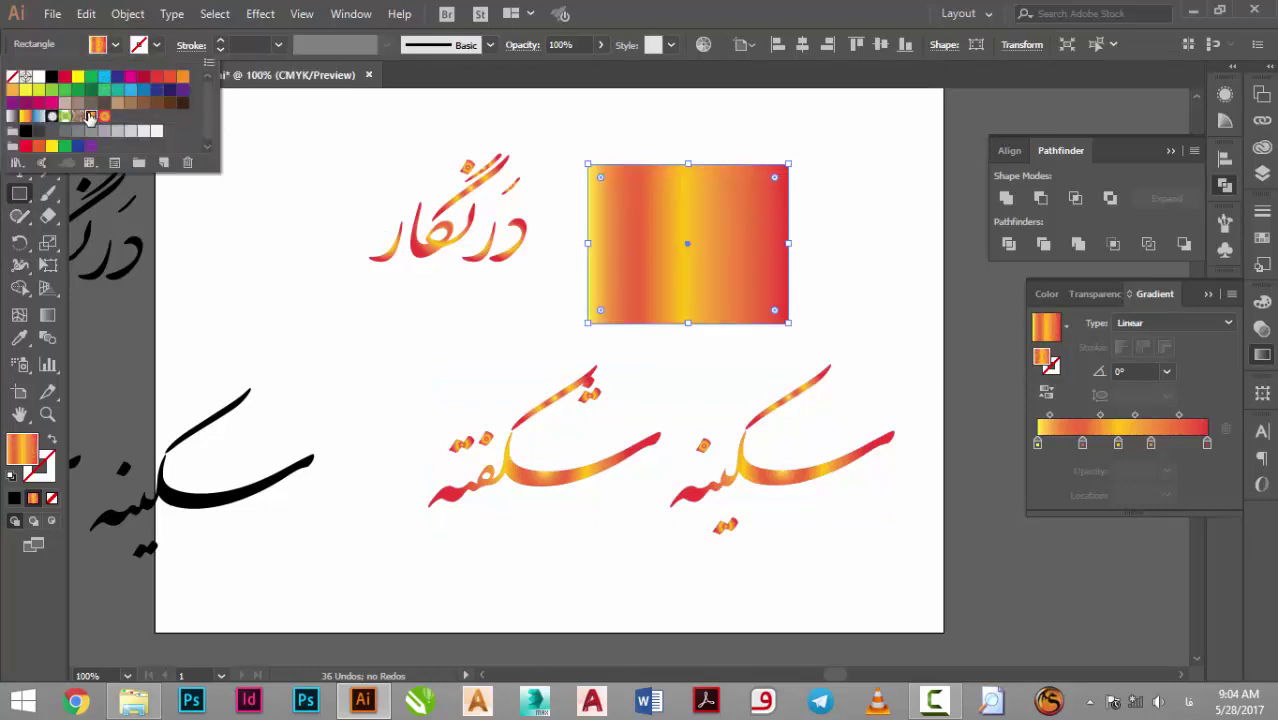
click(90, 117)
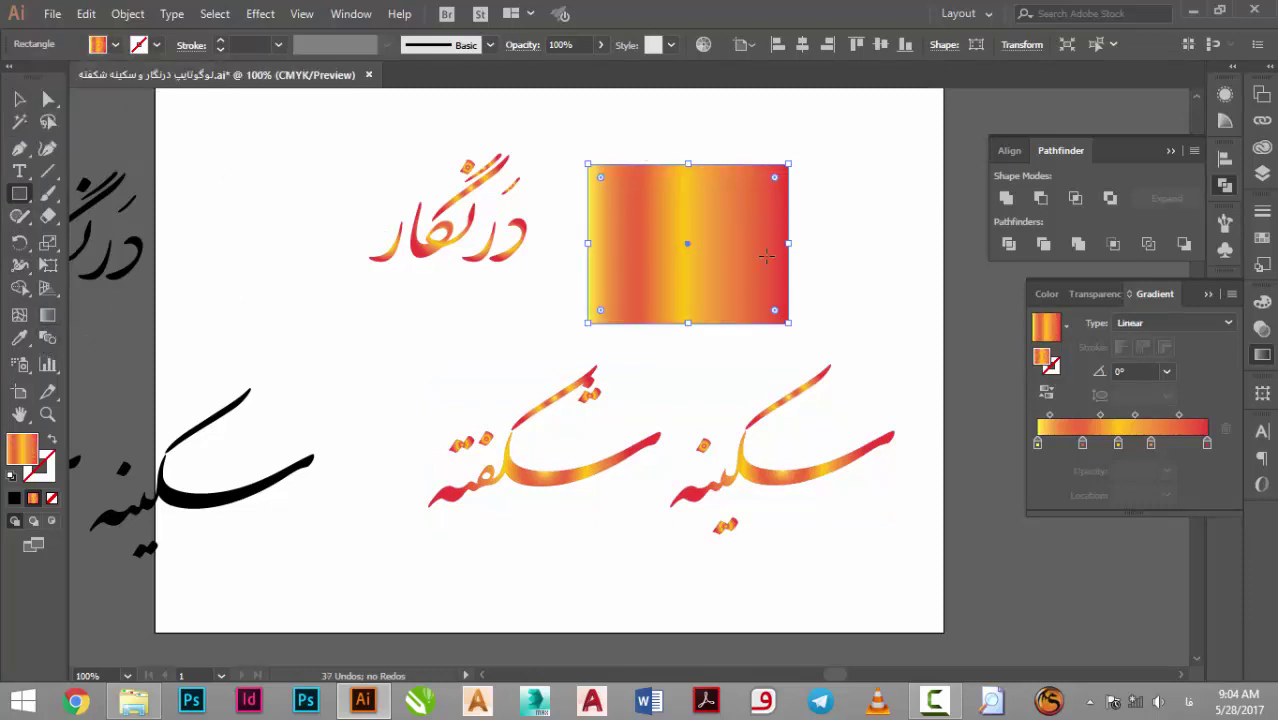
drag(646, 157, 820, 290)
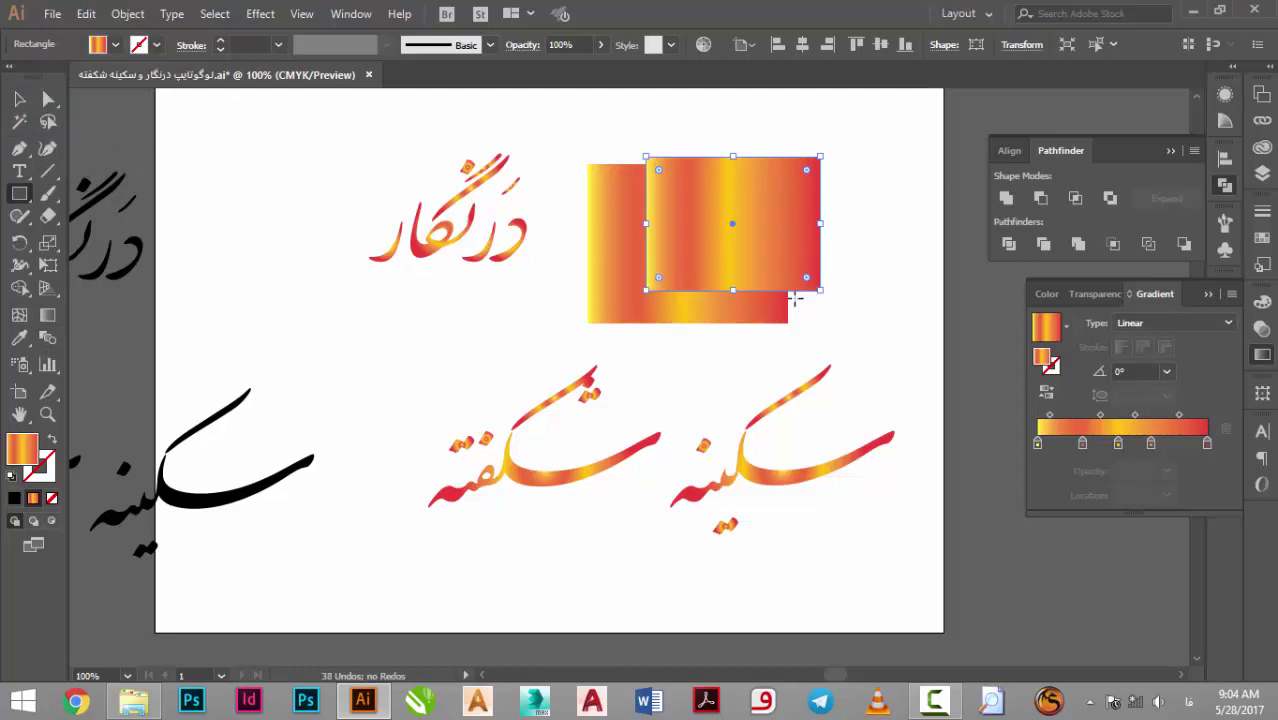
Drag the top rectangle's gradient diagonally from its top-left corner, about -55°
click(47, 314)
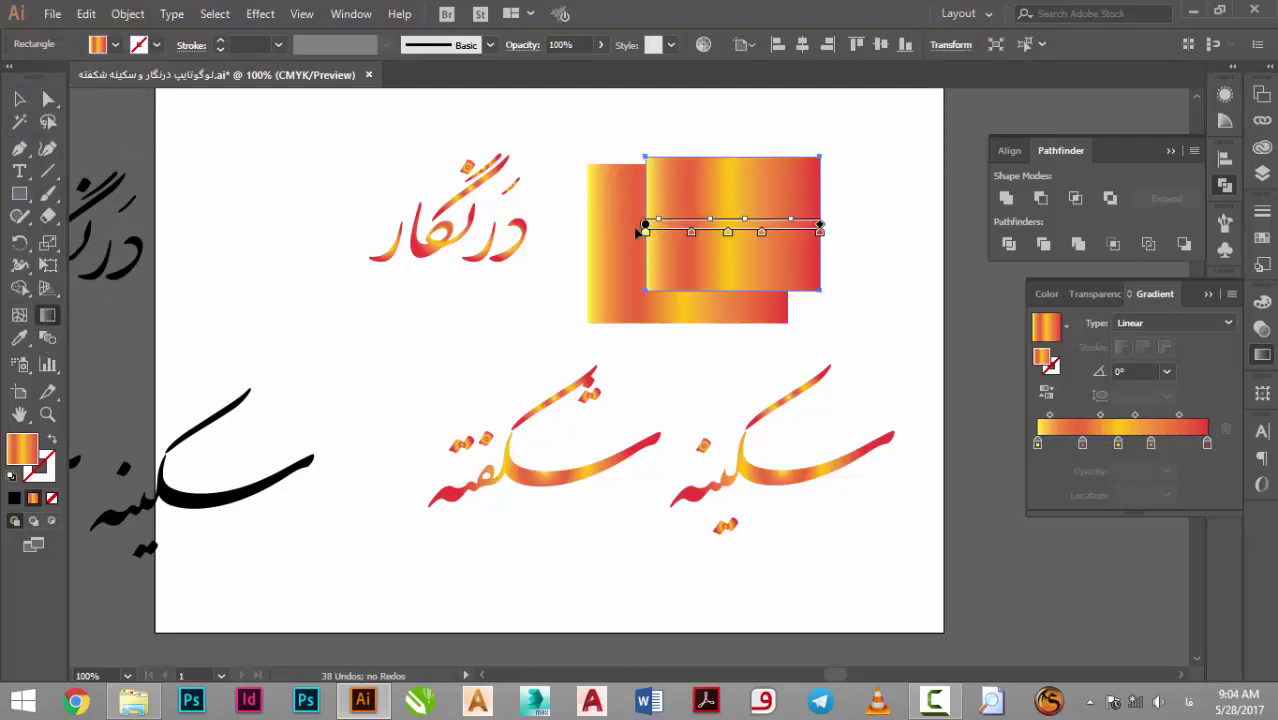
mouse_move(646, 224)
mouse_down()
mouse_move(668, 150)
mouse_move(667, 224)
mouse_up()
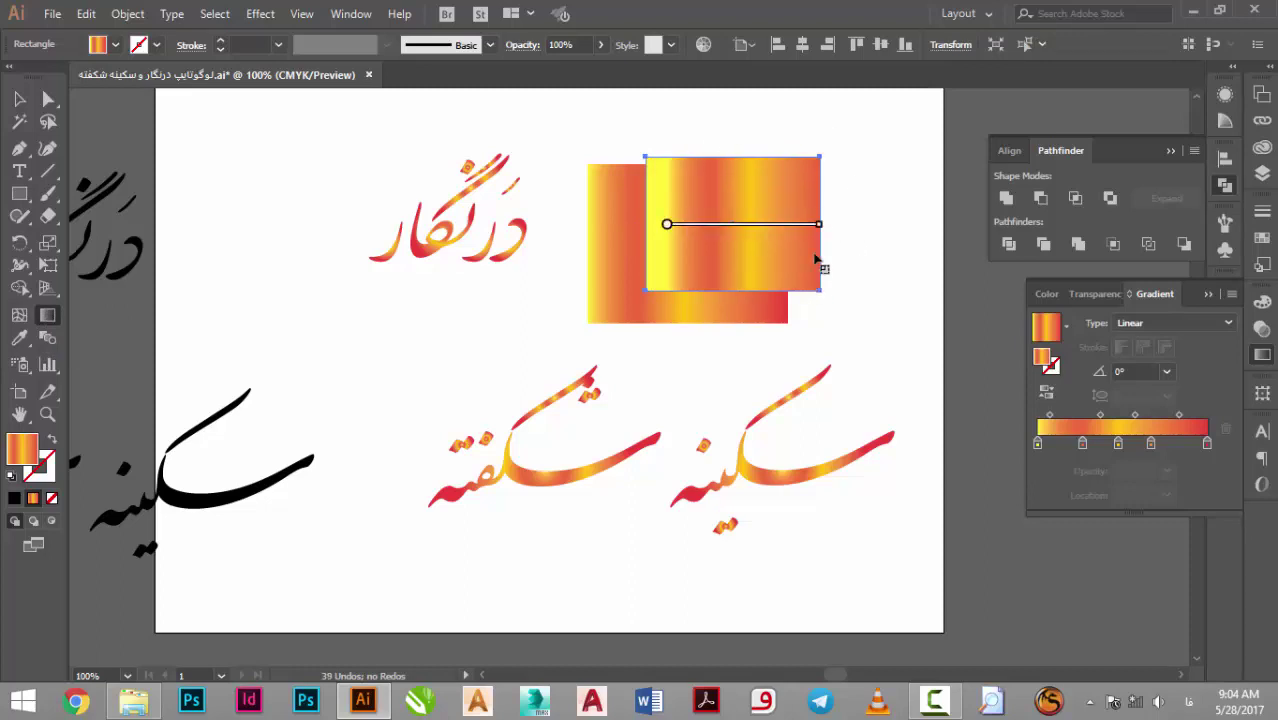
mouse_move(840, 224)
mouse_down()
mouse_move(883, 225)
mouse_move(714, 394)
mouse_move(852, 340)
mouse_up()
mouse_move(697, 195)
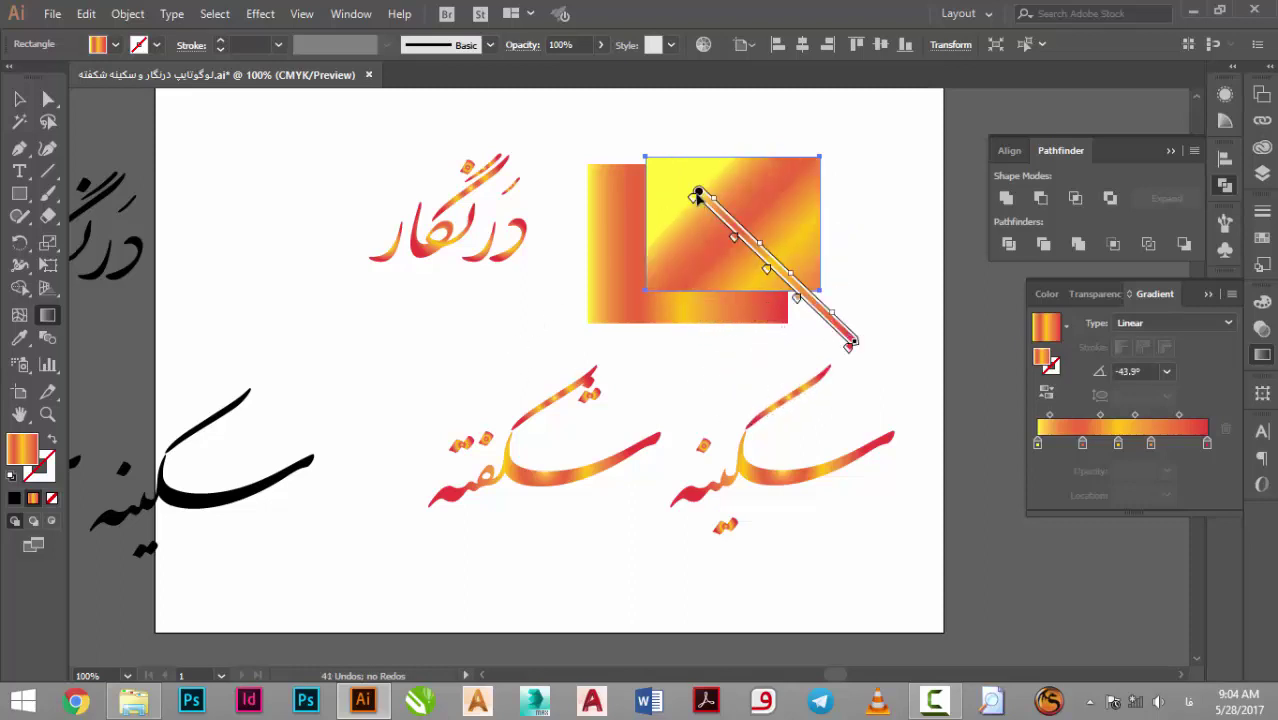
drag(697, 195, 644, 140)
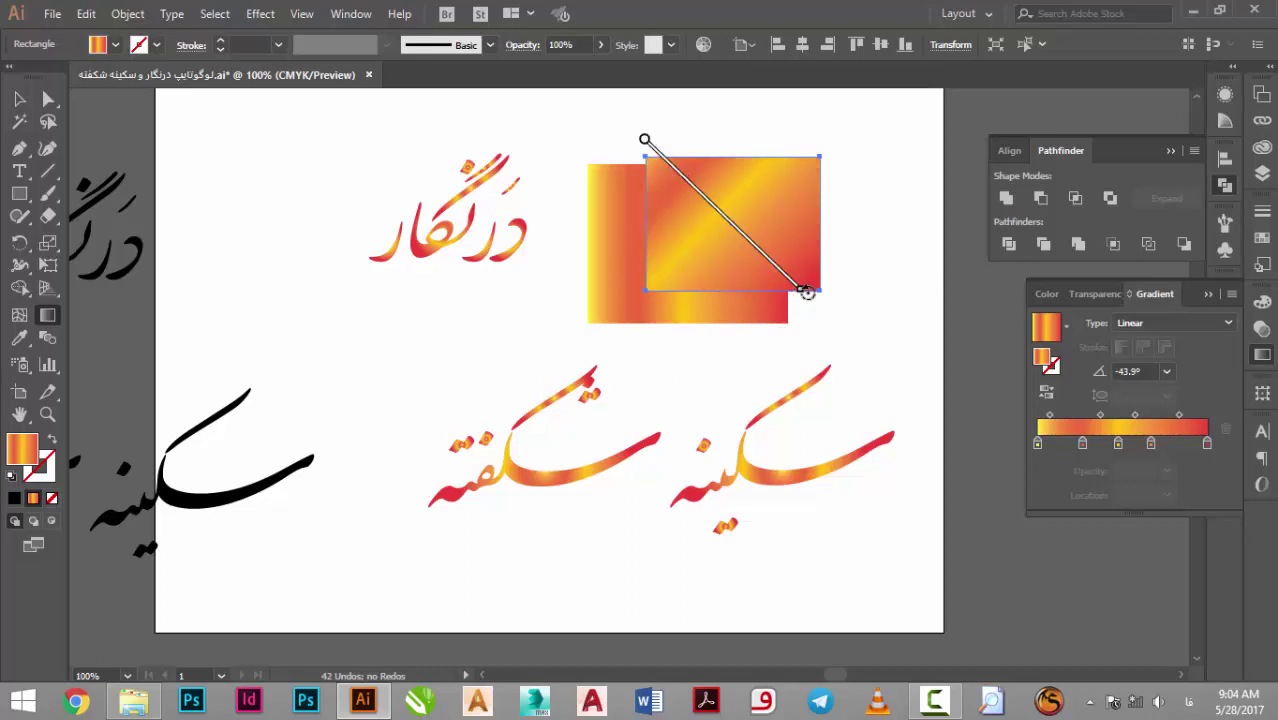
mouse_move(800, 292)
mouse_down()
mouse_move(525, 318)
mouse_move(419, 260)
mouse_move(810, 280)
mouse_move(877, 126)
mouse_move(787, 302)
mouse_up()
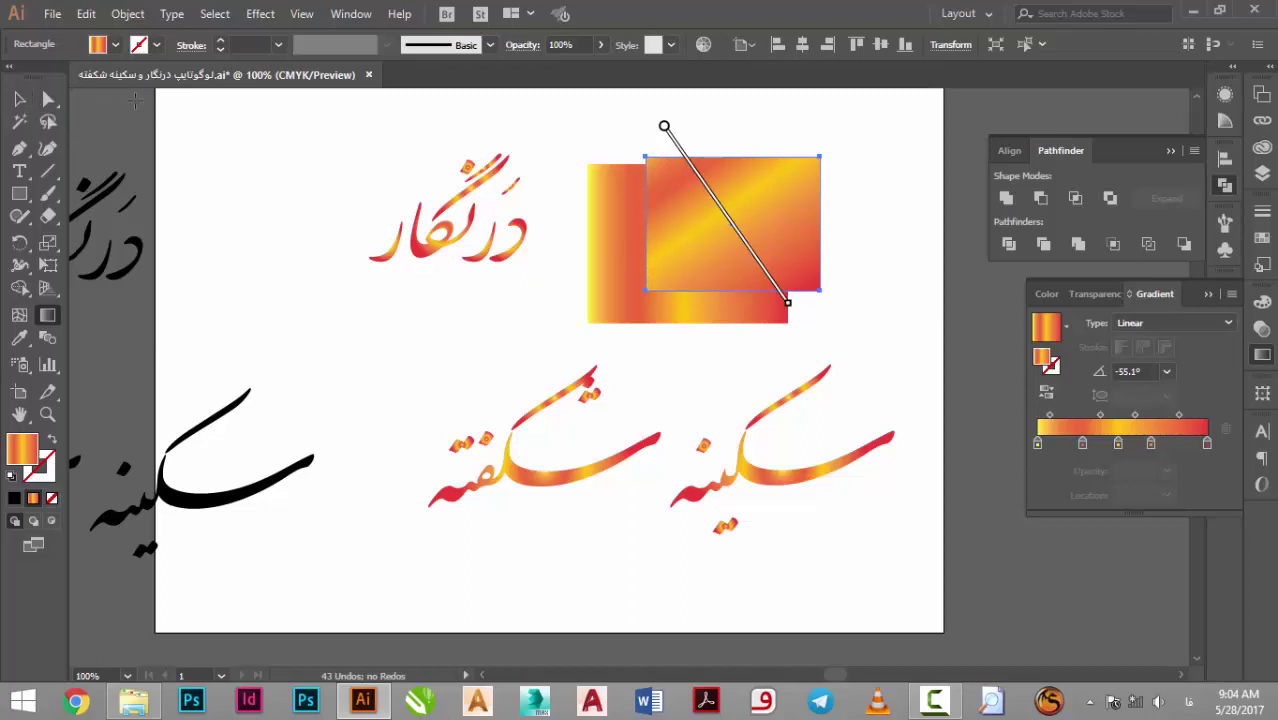
Delete the unwanted saved gradient swatch from the fill swatches list
click(116, 45)
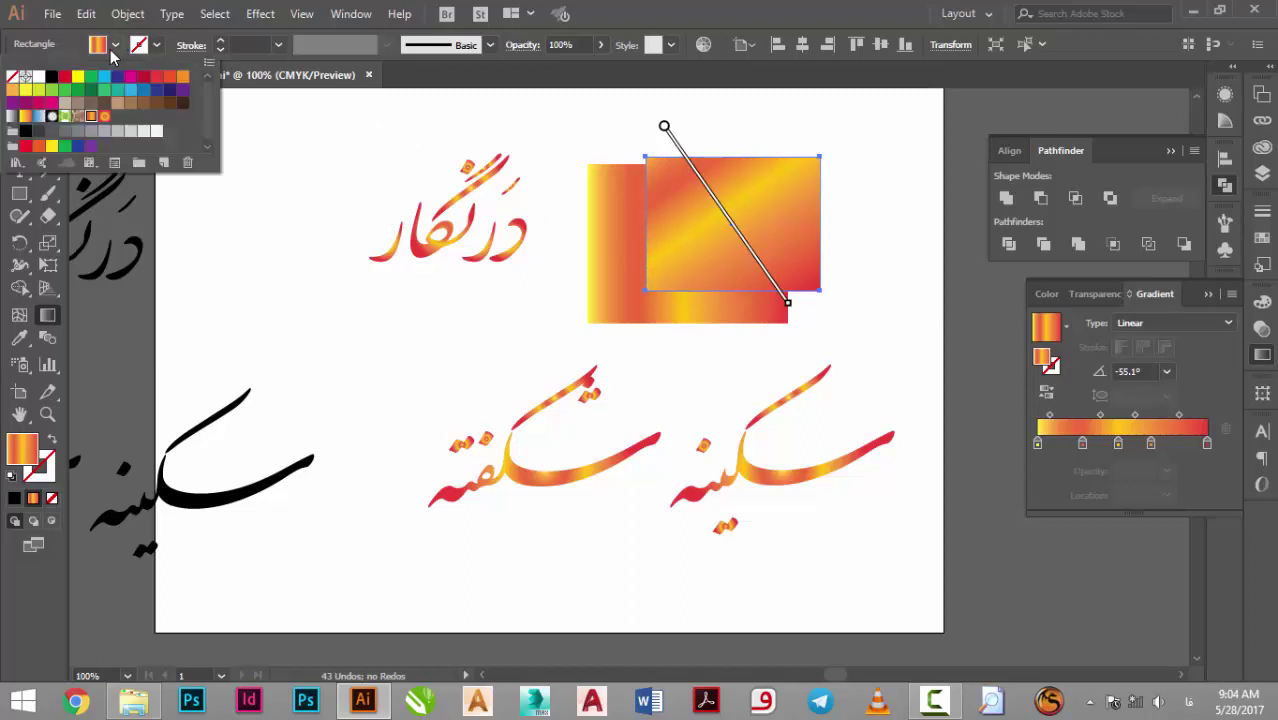
click(188, 162)
click(638, 376)
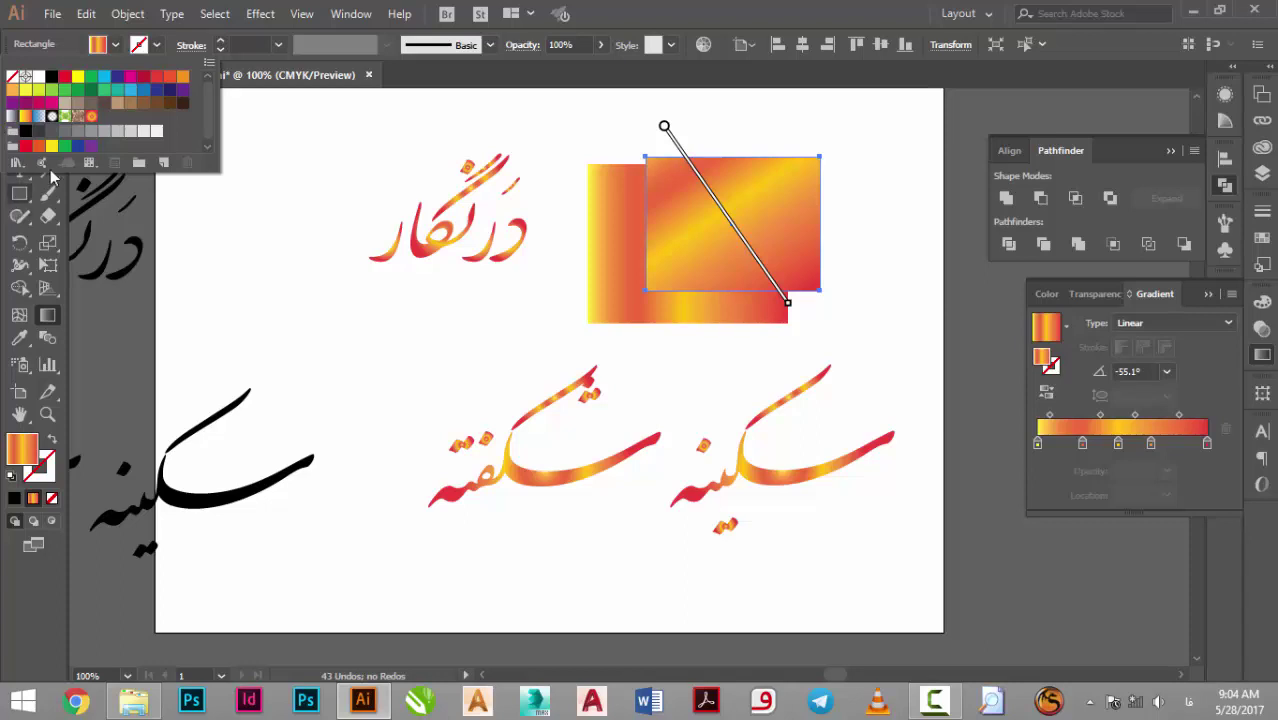
click(156, 45)
click(18, 99)
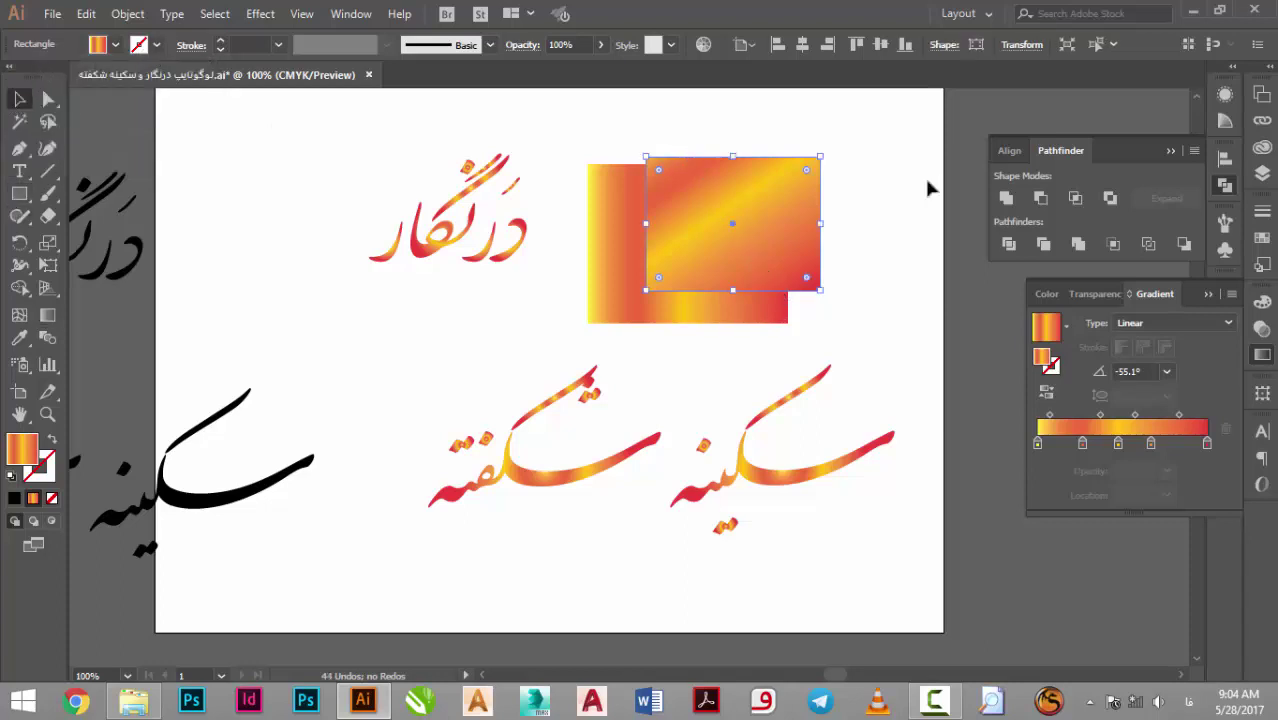
Drag the diagonal-gradient rectangle into the Swatches panel as a new pattern swatch
click(1259, 238)
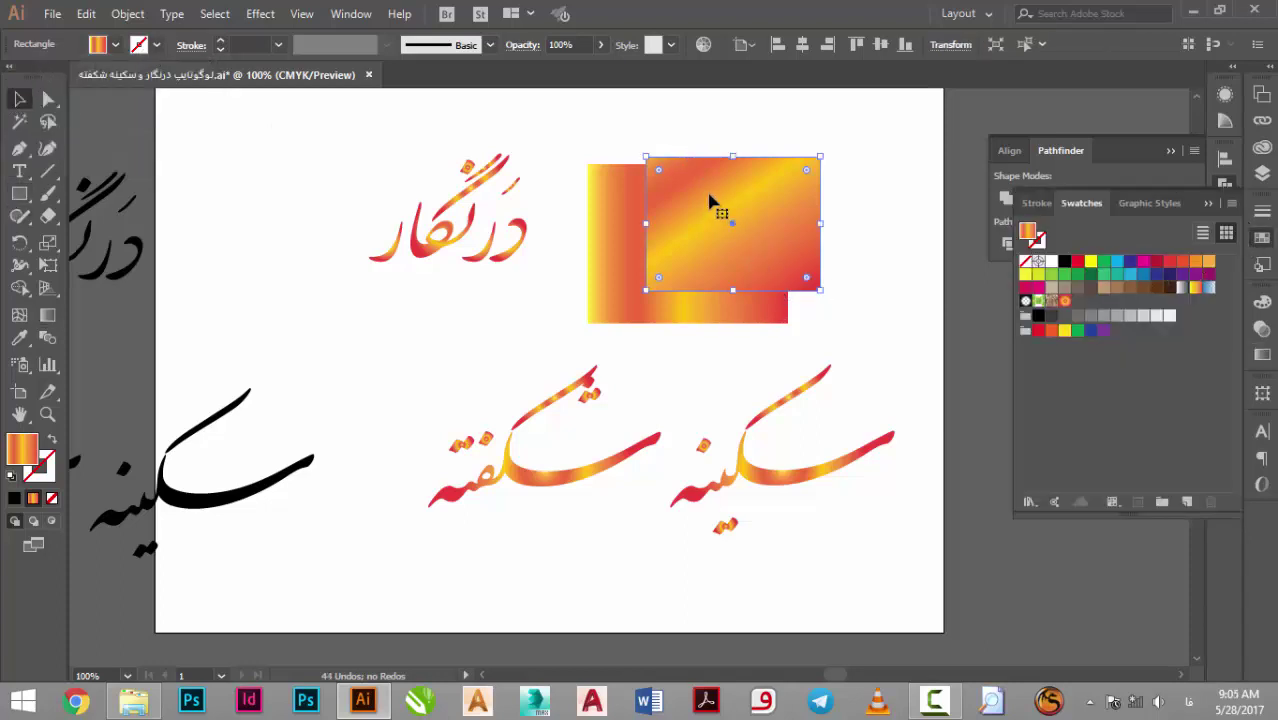
mouse_move(713, 205)
mouse_down()
mouse_move(1137, 342)
mouse_move(1065, 316)
mouse_up()
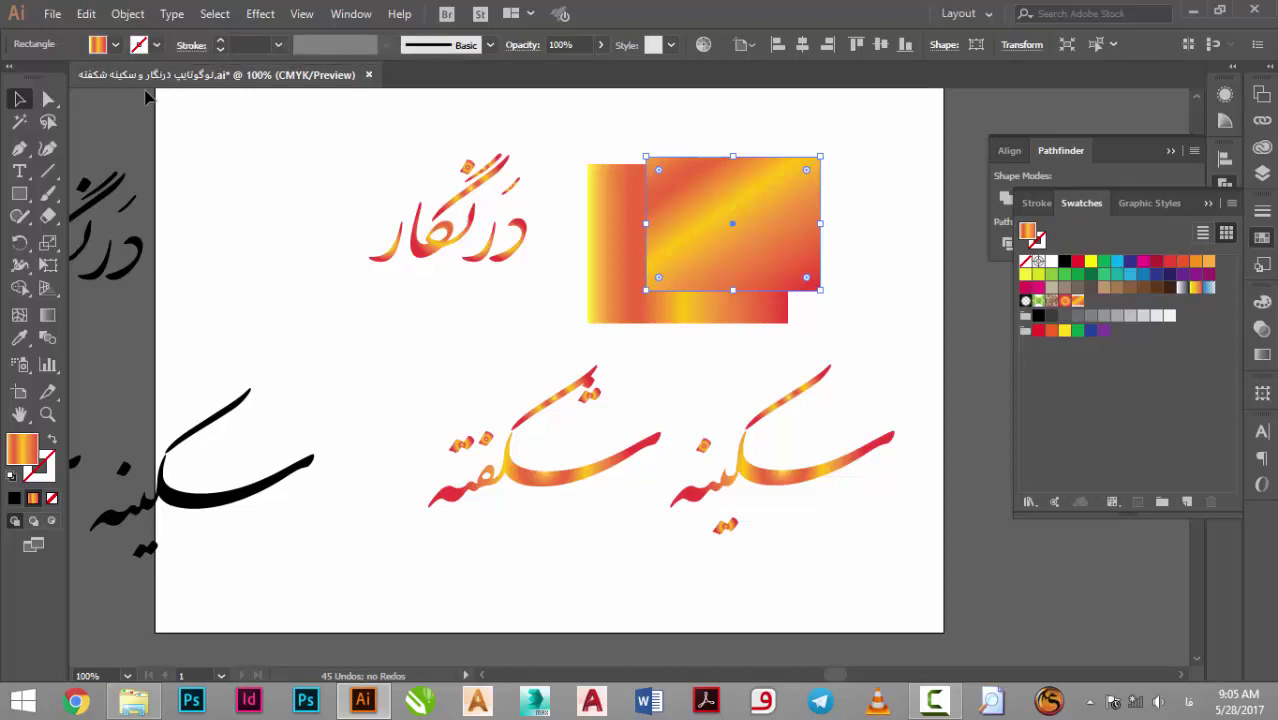
Open the pattern swatch for editing and keep the Grid tile layout after trying Brick by Row
double_click(1077, 301)
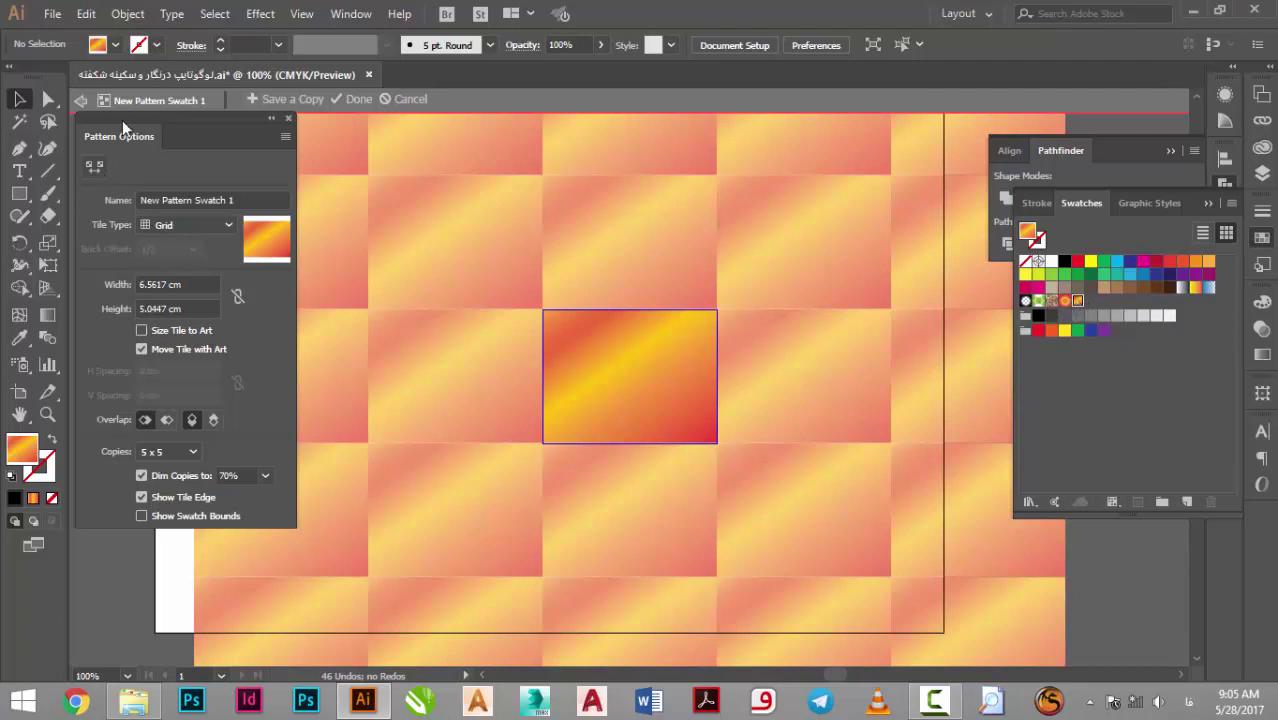
click(205, 224)
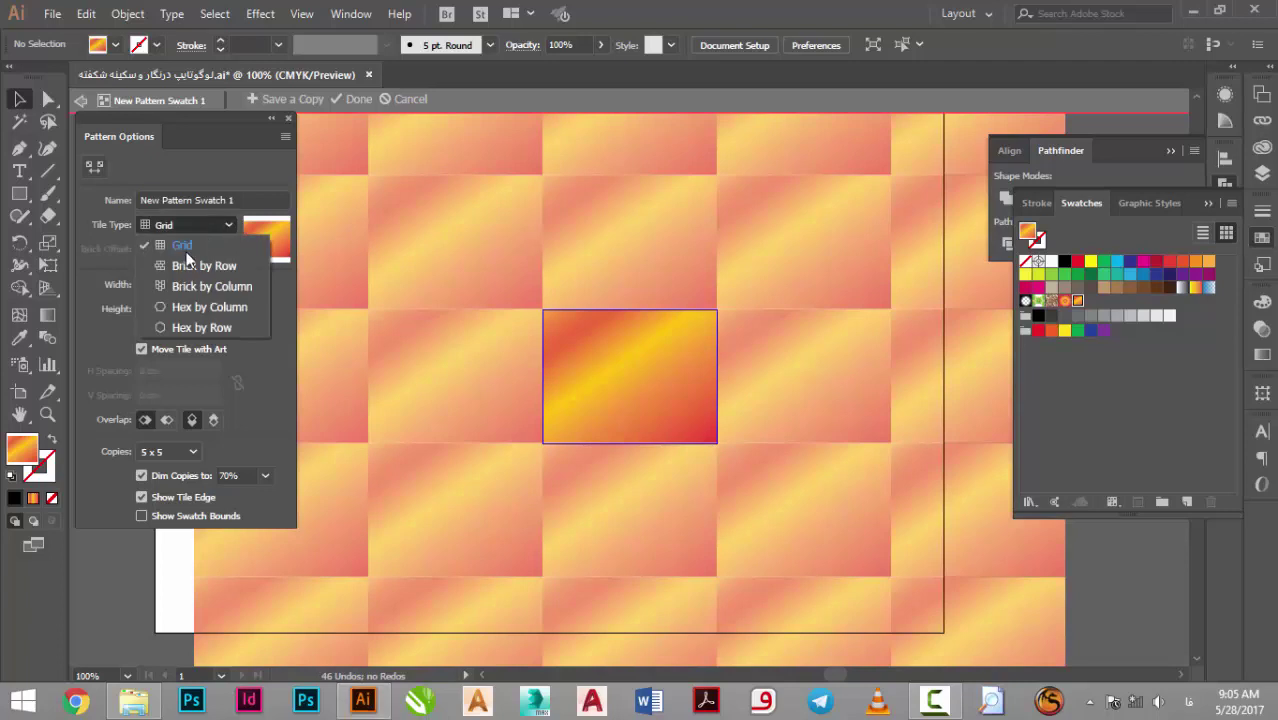
click(180, 264)
click(199, 224)
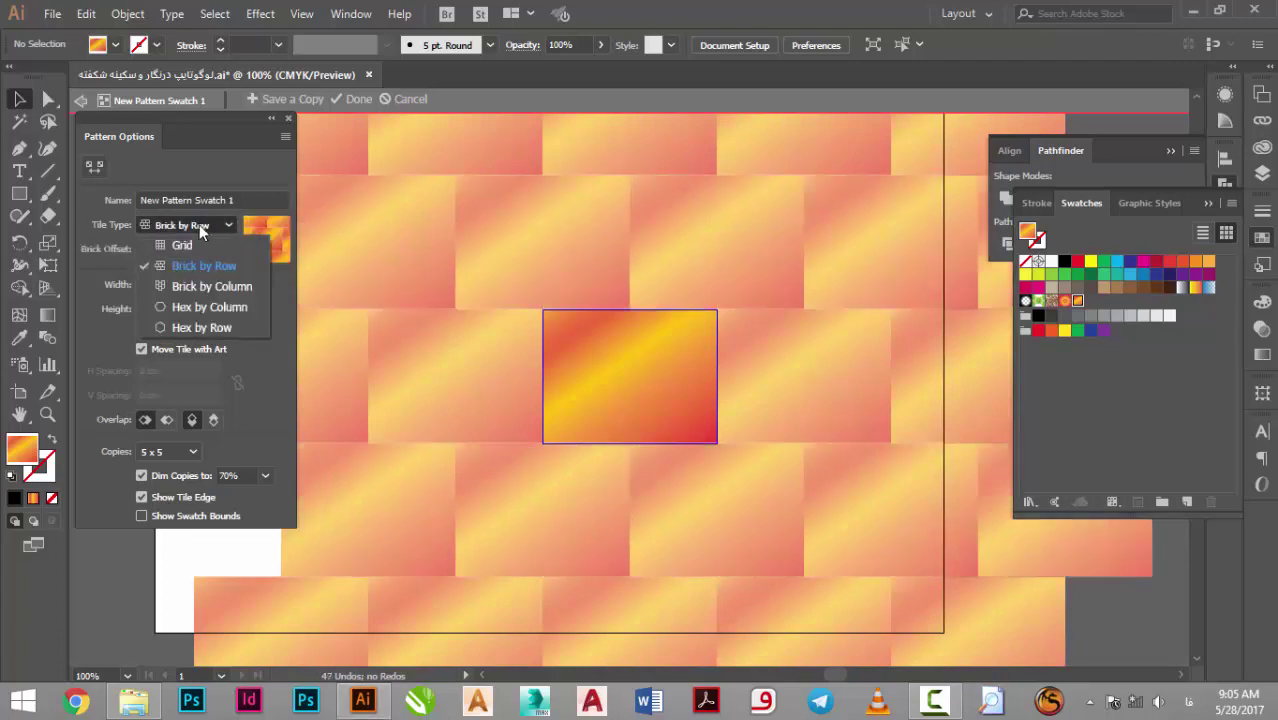
click(187, 244)
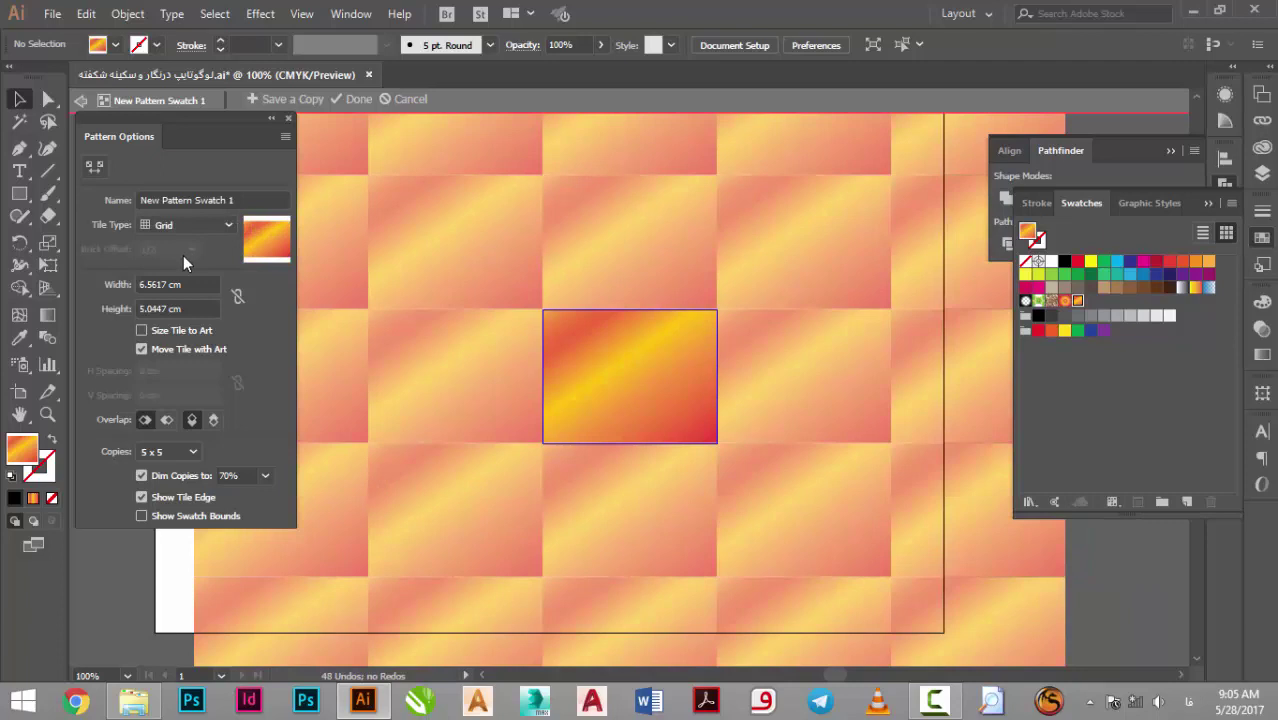
click(99, 171)
click(99, 171)
click(99, 171)
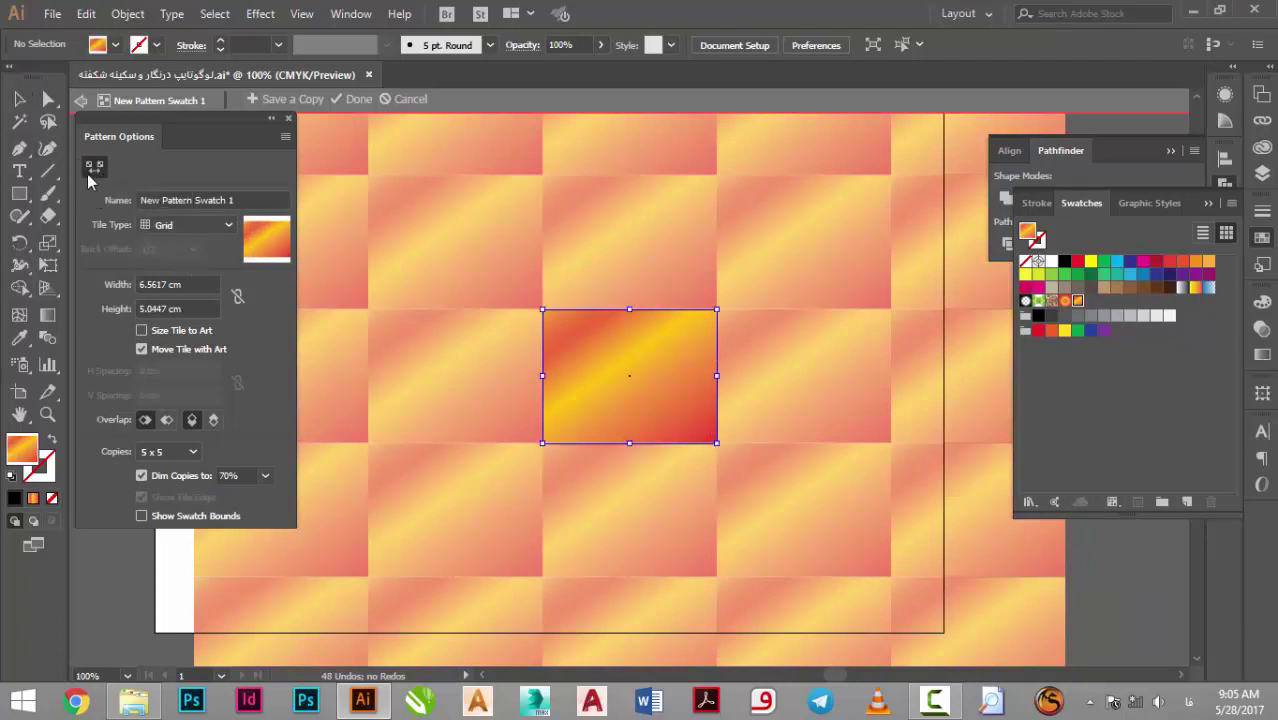
click(90, 170)
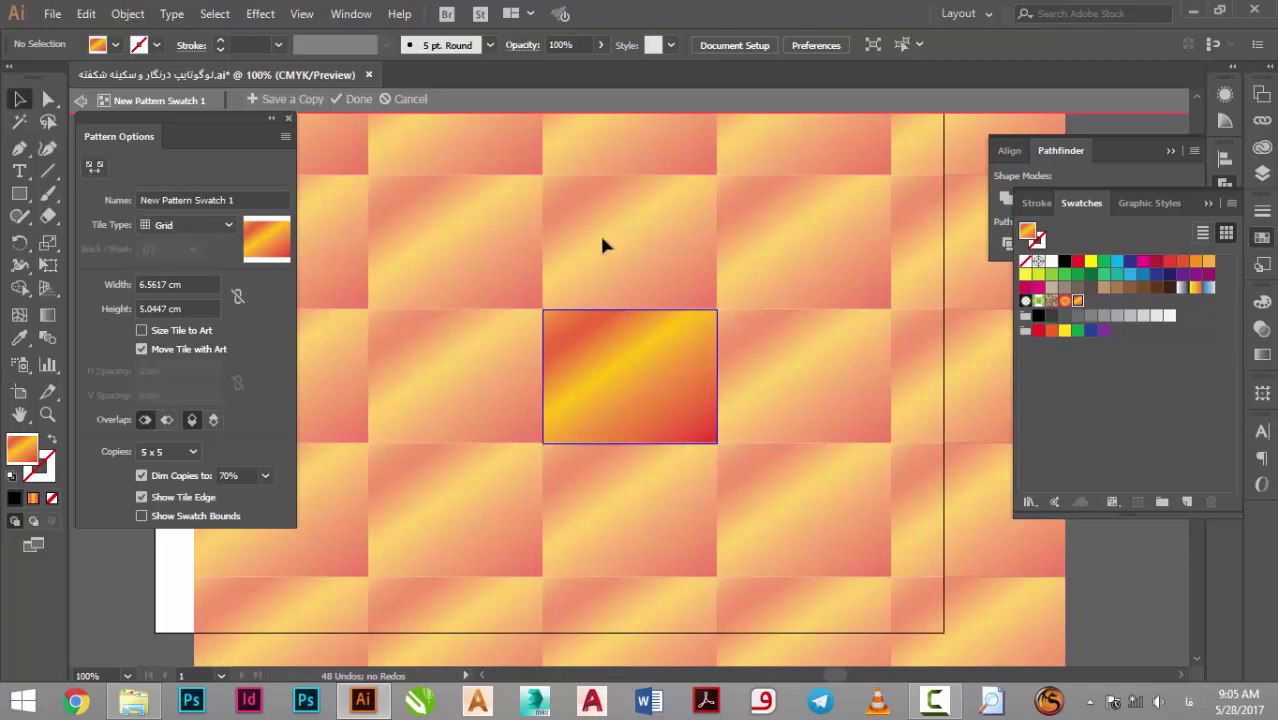
Rename the pattern to 'orange shekofteh', replacing a mistyped Persian name
click(179, 197)
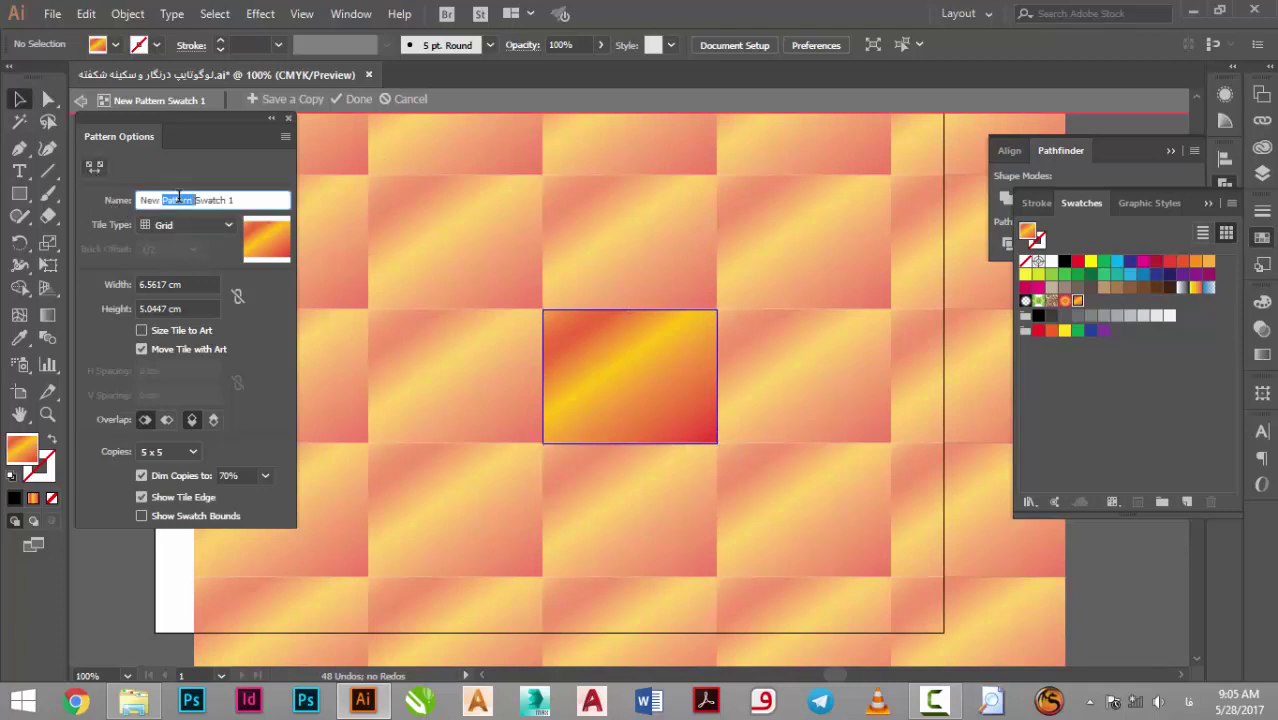
triple_click(173, 197)
text(جفشدات)
double_click(146, 200)
key(alt+shift)
key(BackSpace)
text(shekofteh)
Try brick and hex tile layouts, settle on Hex by Column, and enable Size Tile to Art
click(172, 223)
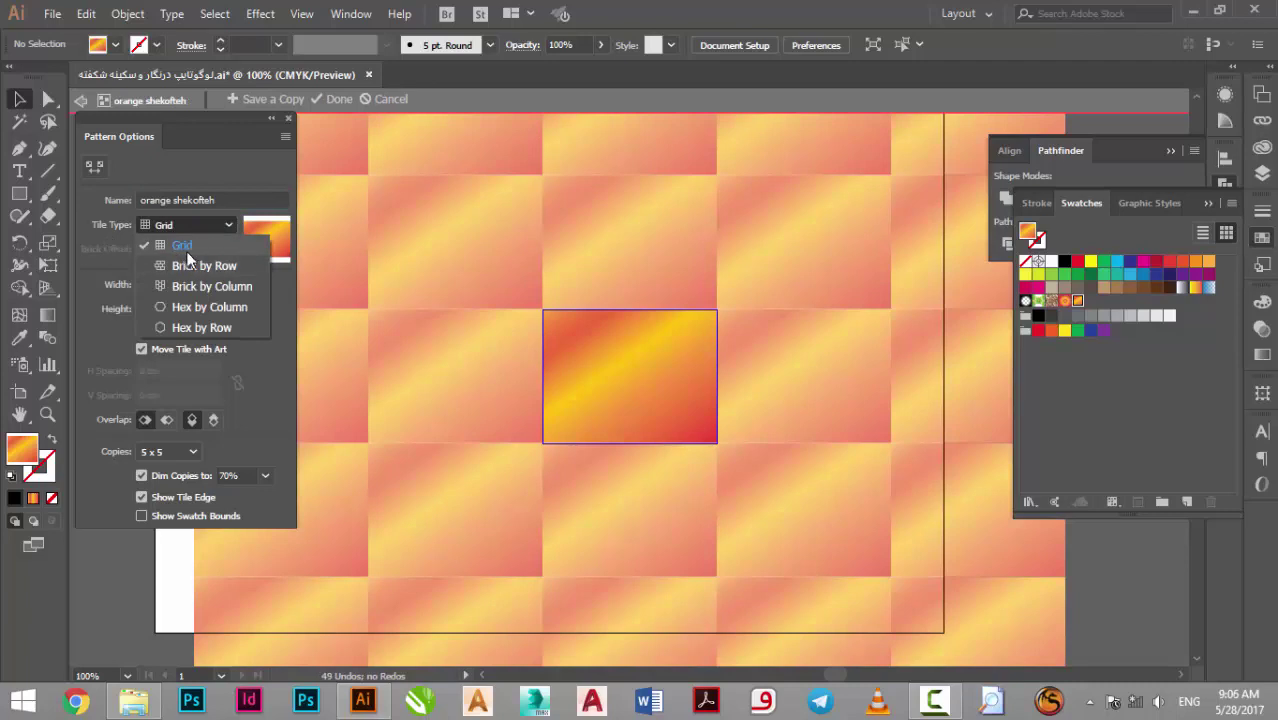
key(Escape)
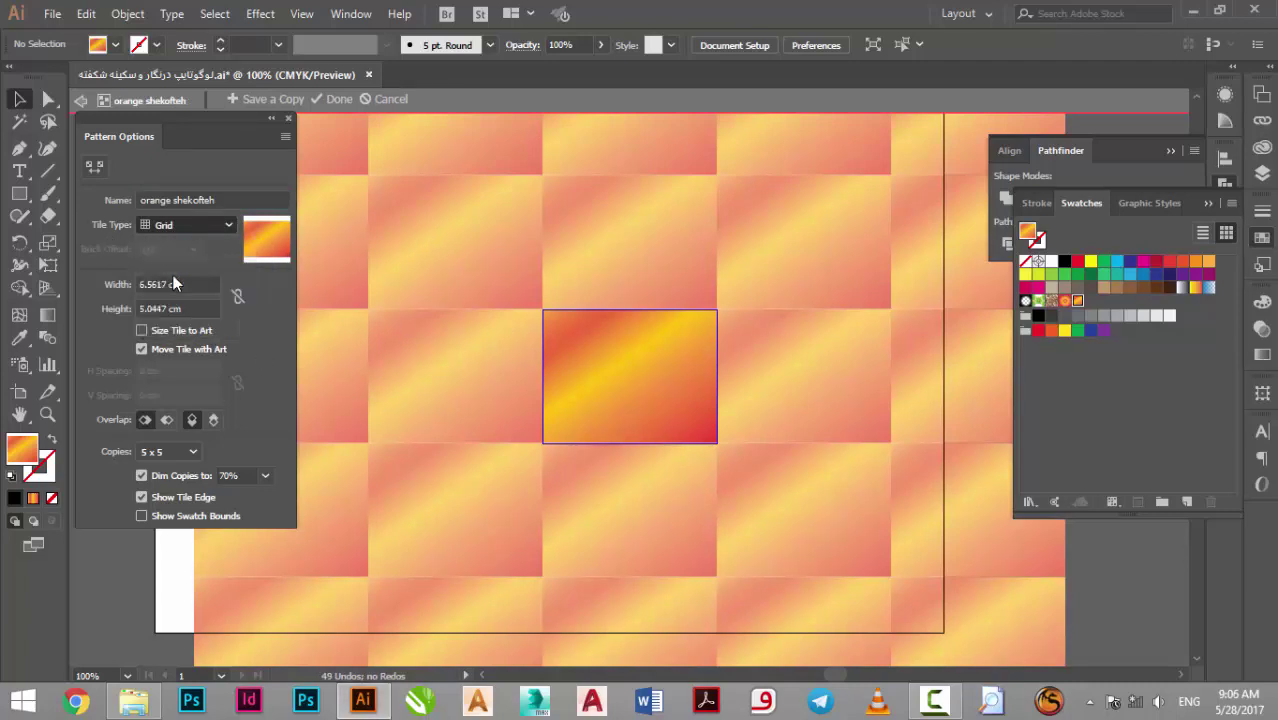
key(Down)
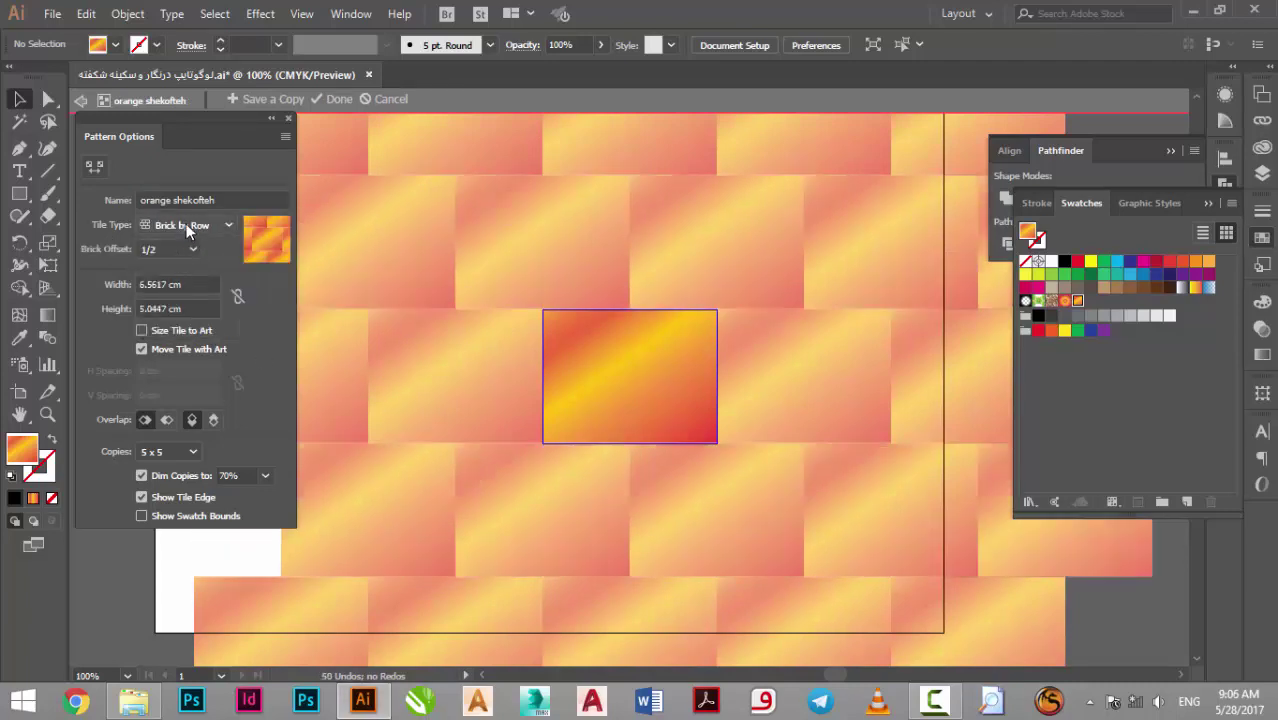
click(189, 230)
click(205, 286)
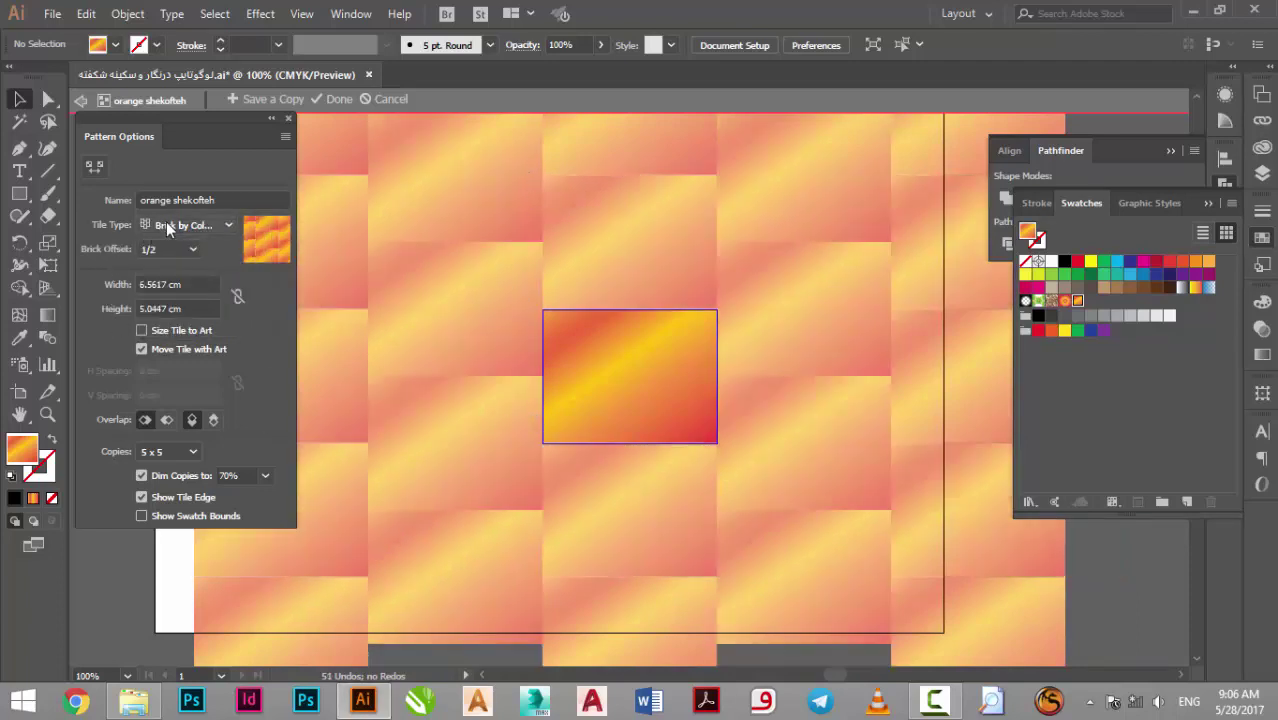
click(166, 222)
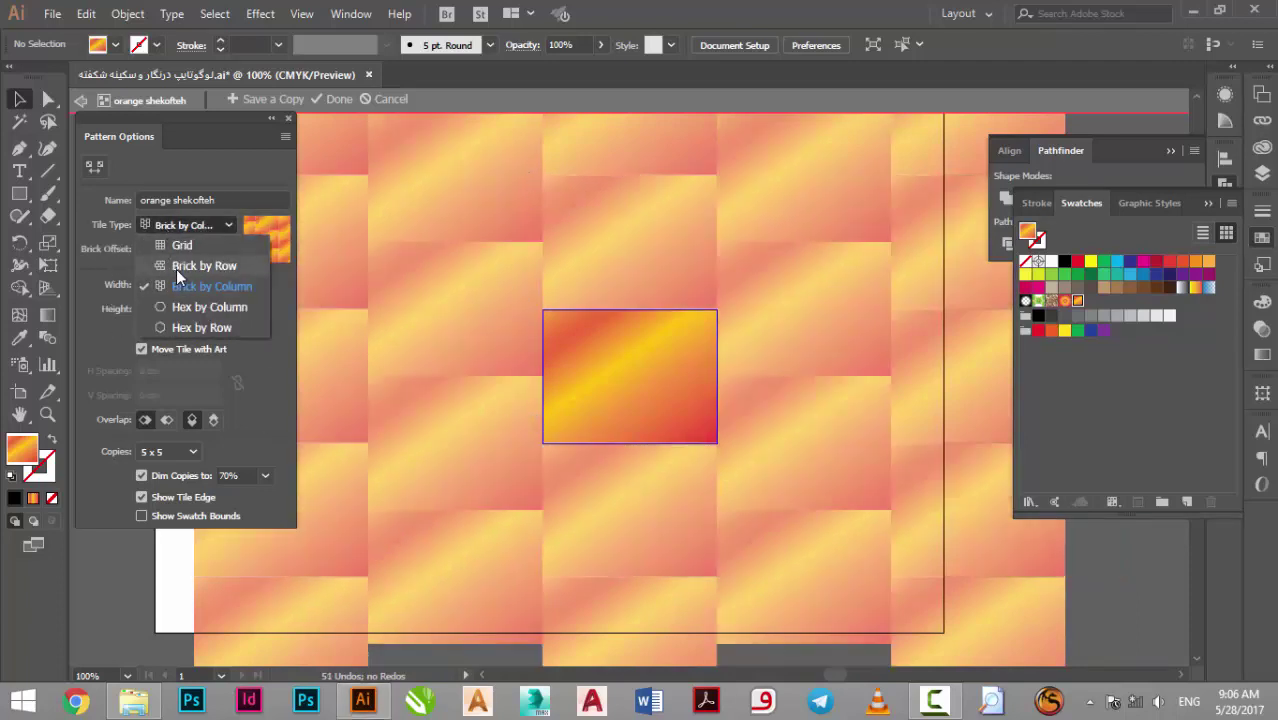
click(210, 306)
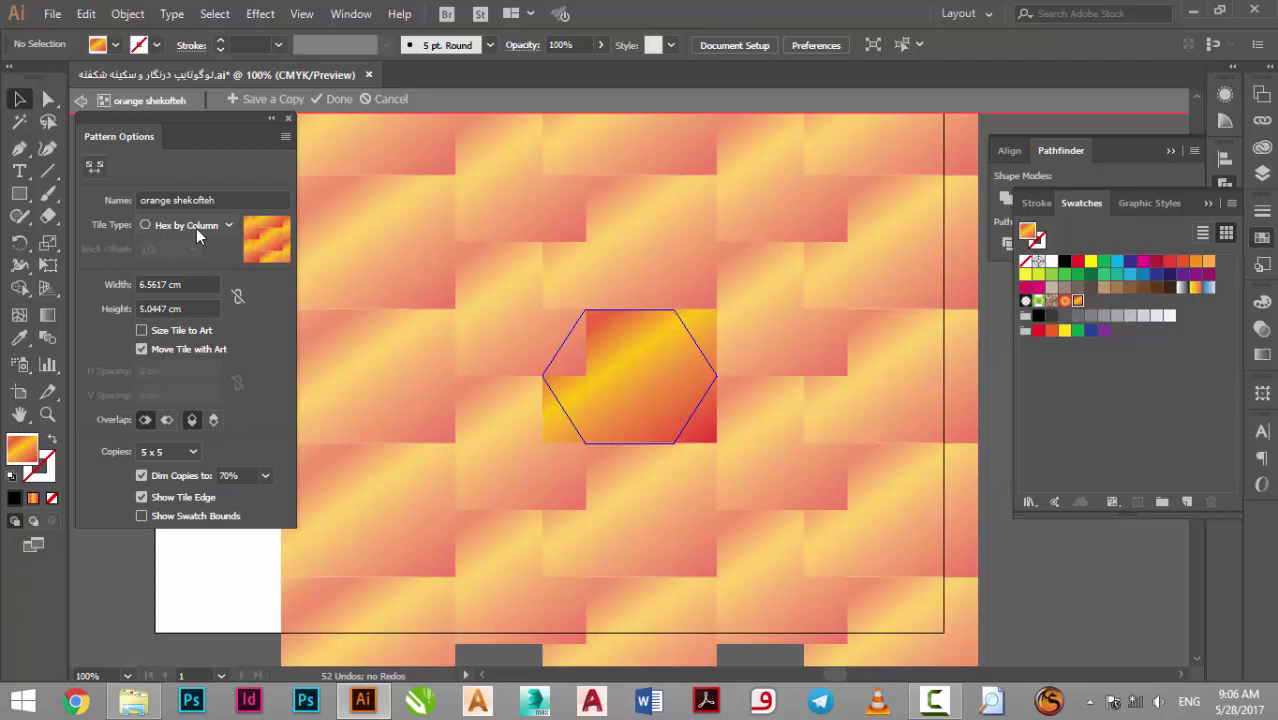
click(196, 228)
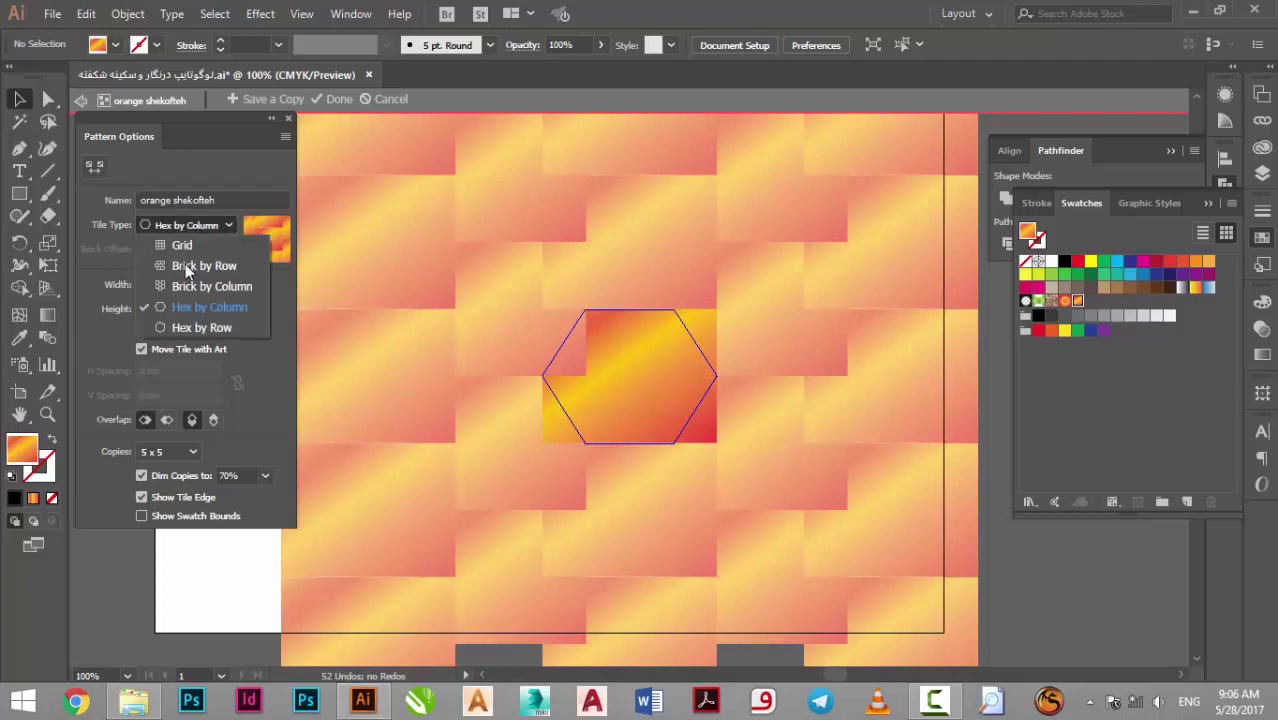
click(168, 325)
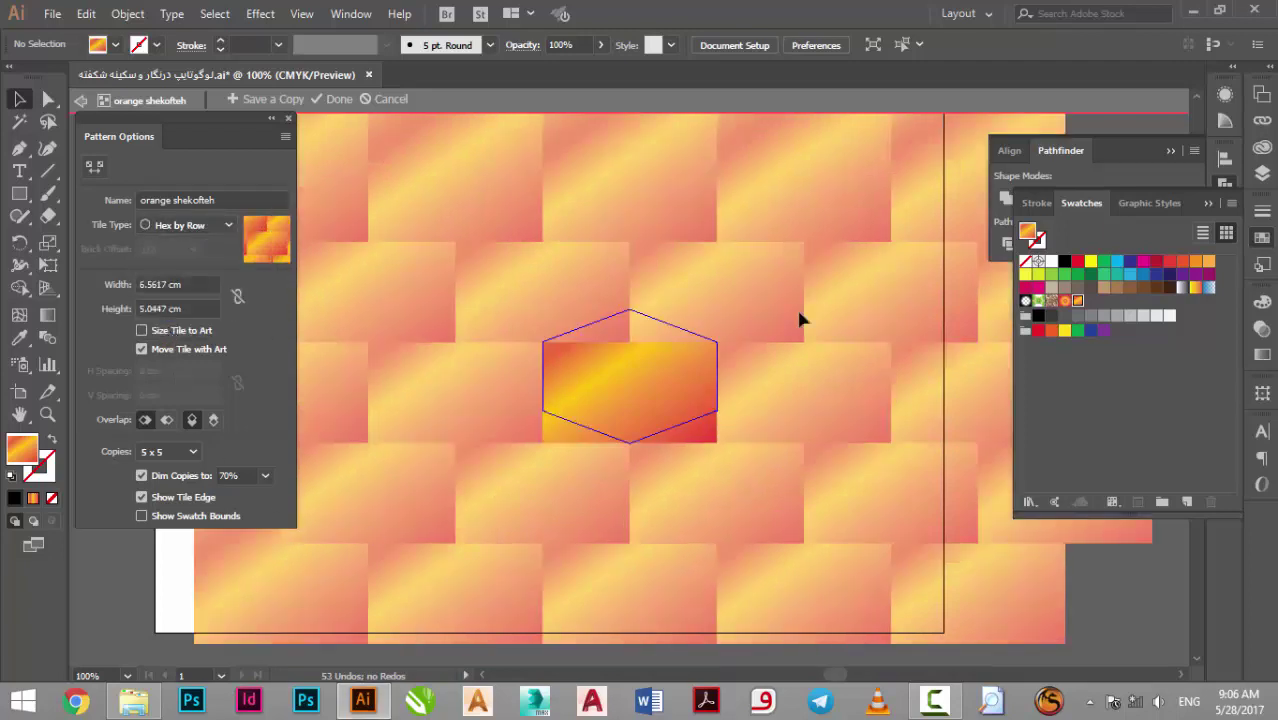
click(143, 224)
click(165, 301)
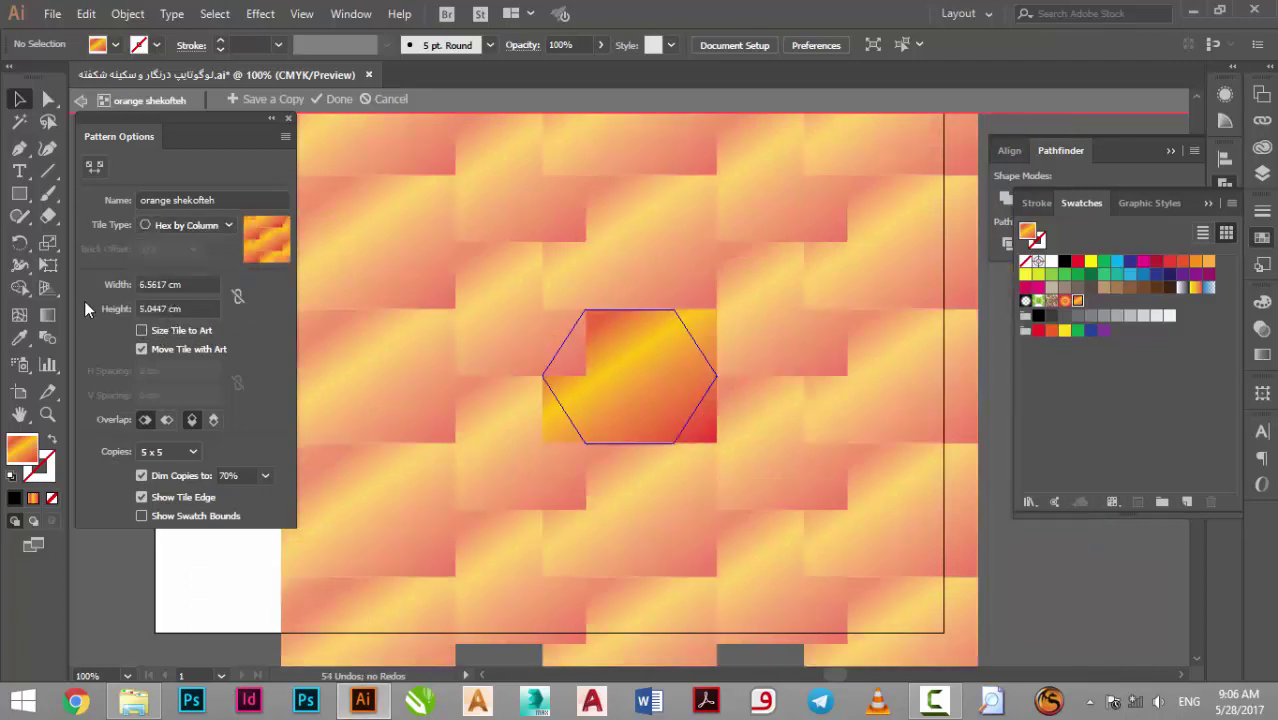
click(142, 331)
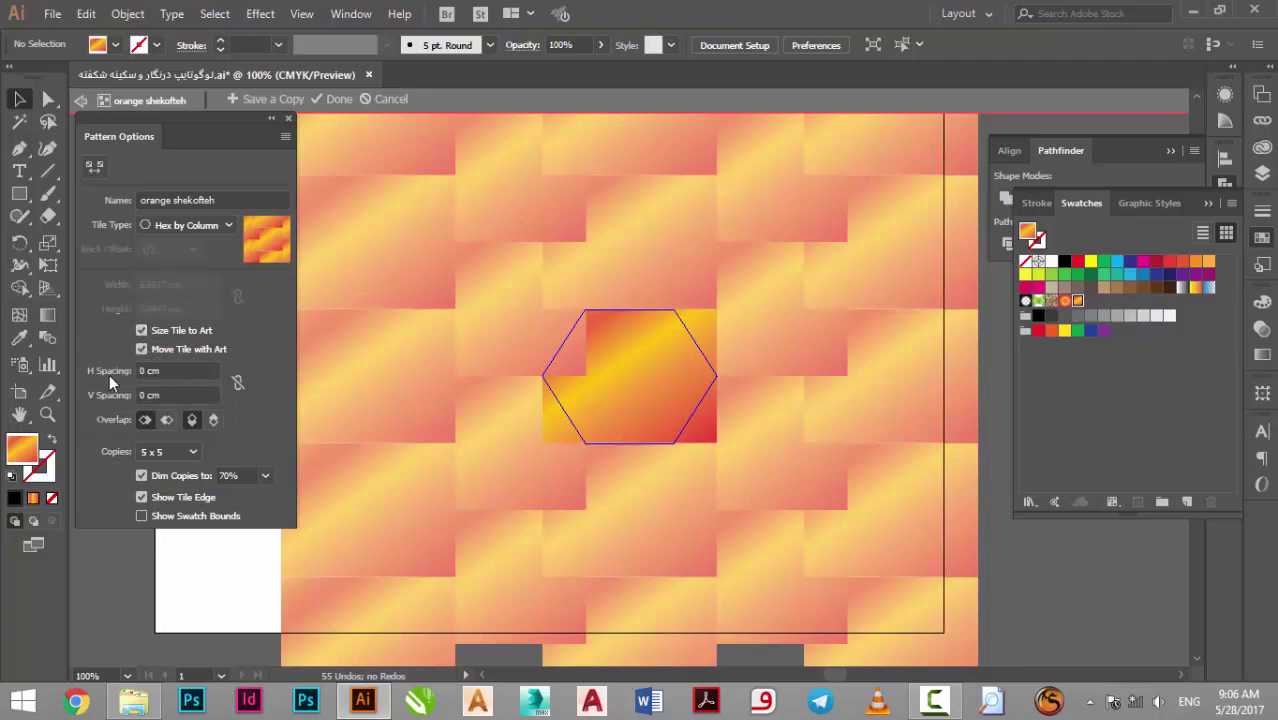
Set pattern H Spacing to 5 cm, fixing a mistyped 50, and V Spacing to 3 cm
double_click(150, 370)
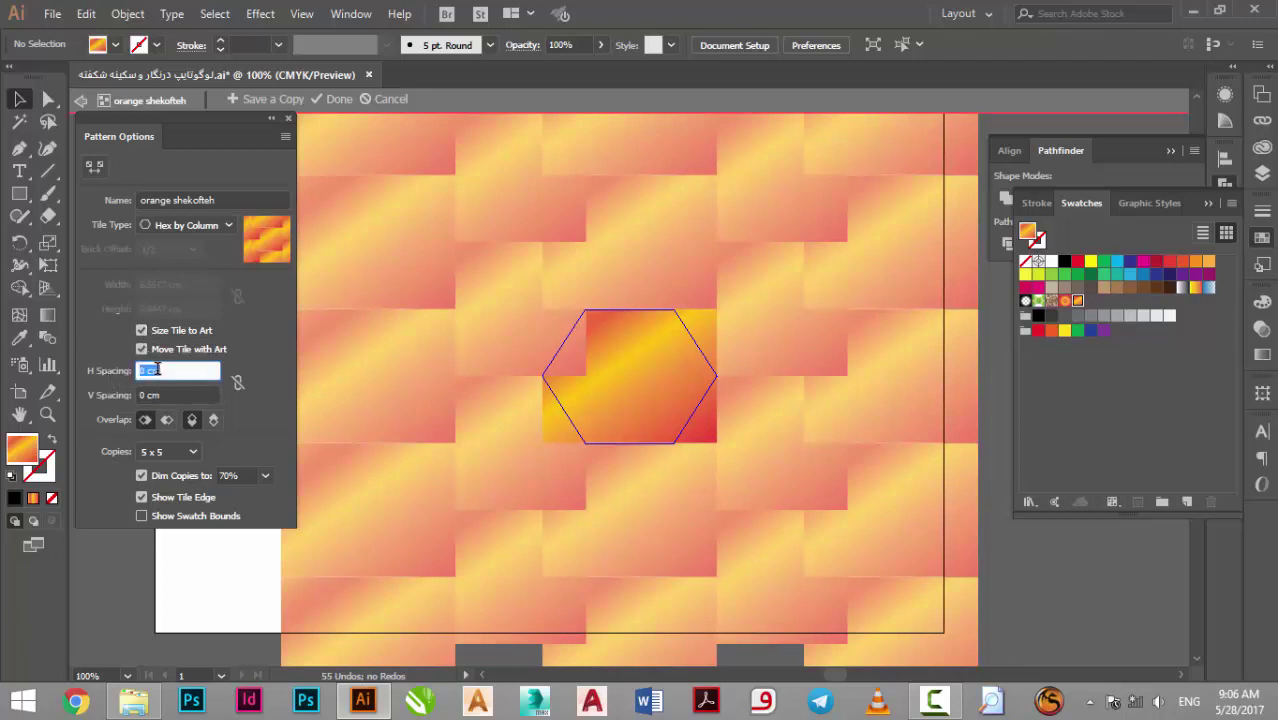
text(50)
key(Tab)
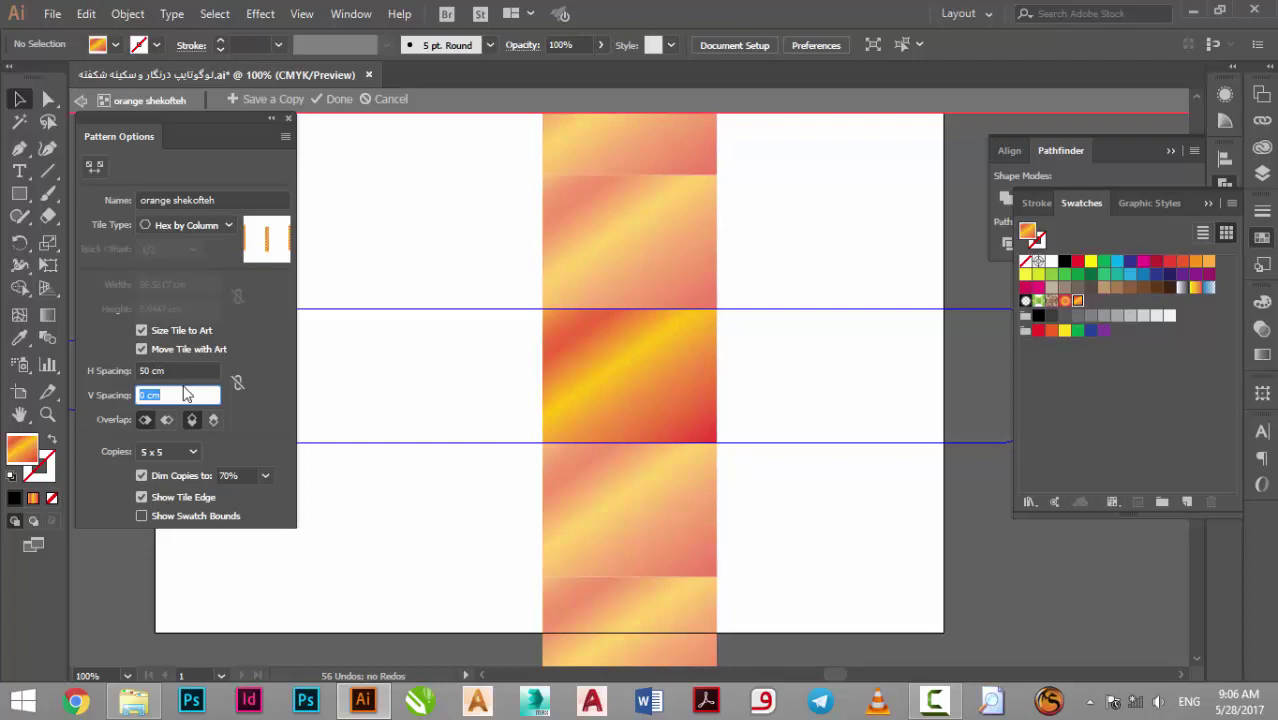
double_click(170, 372)
text(5)
key(Tab)
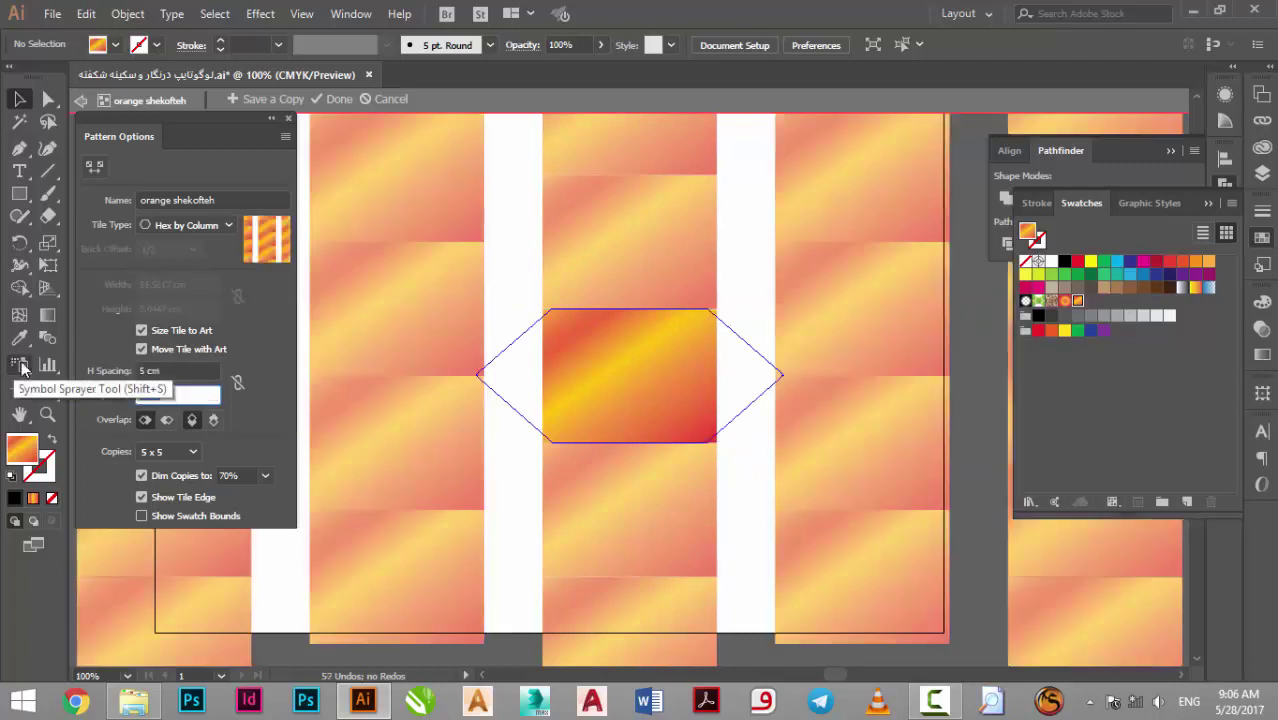
text(3)
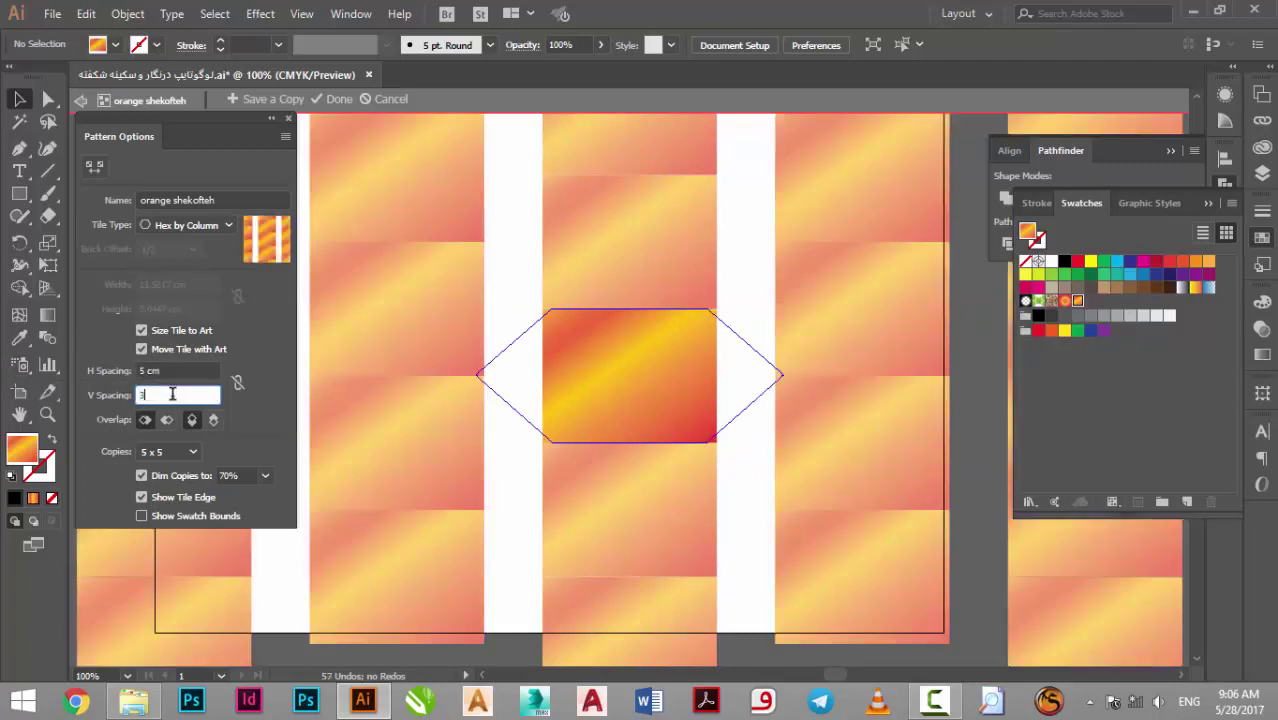
key(Tab)
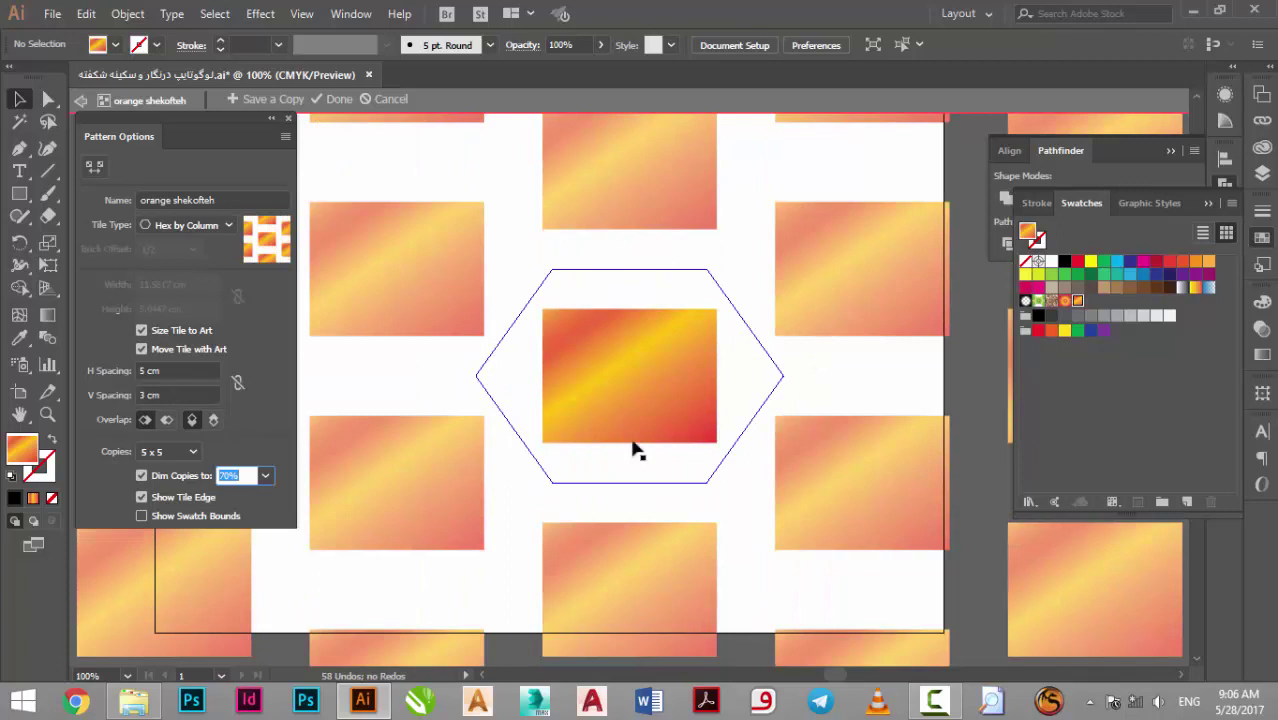
Try the tile overlap options, ending with lower tiles in front
click(165, 423)
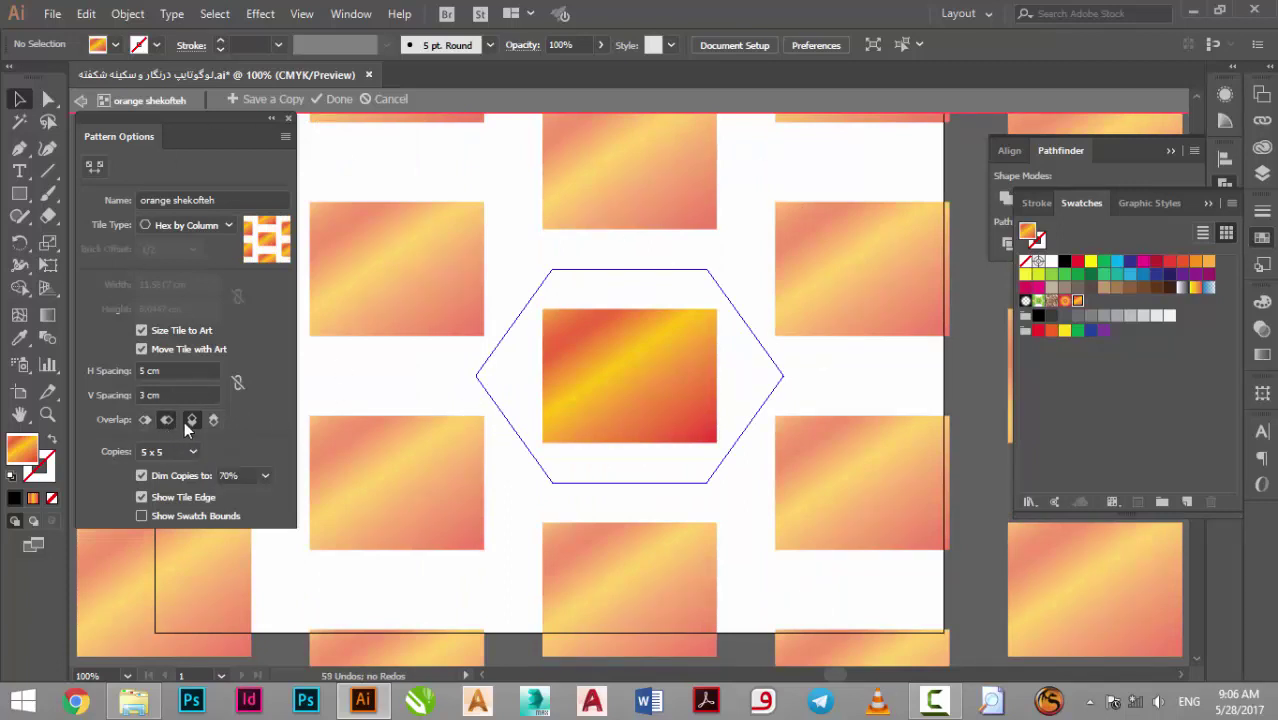
click(212, 424)
click(193, 423)
click(214, 421)
Try 3 x 3, single-tile and larger preview copy counts, settling on 5 x 3
click(159, 453)
click(160, 208)
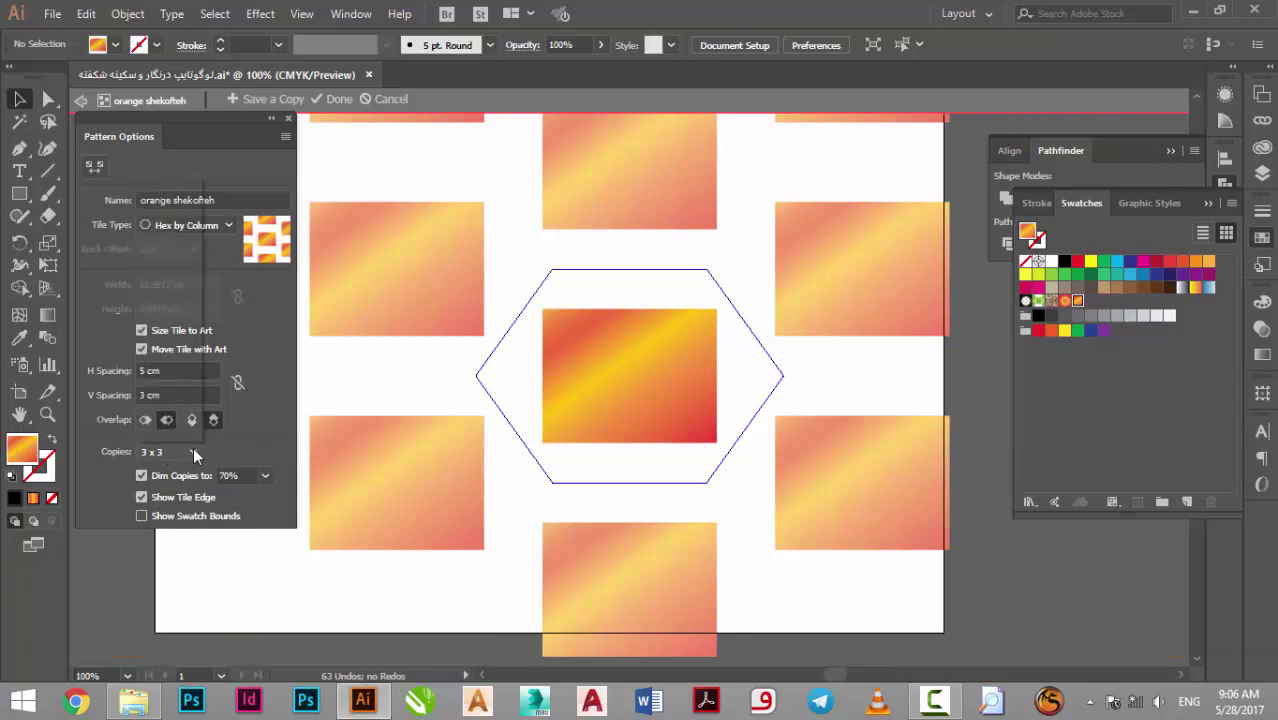
click(193, 449)
click(147, 185)
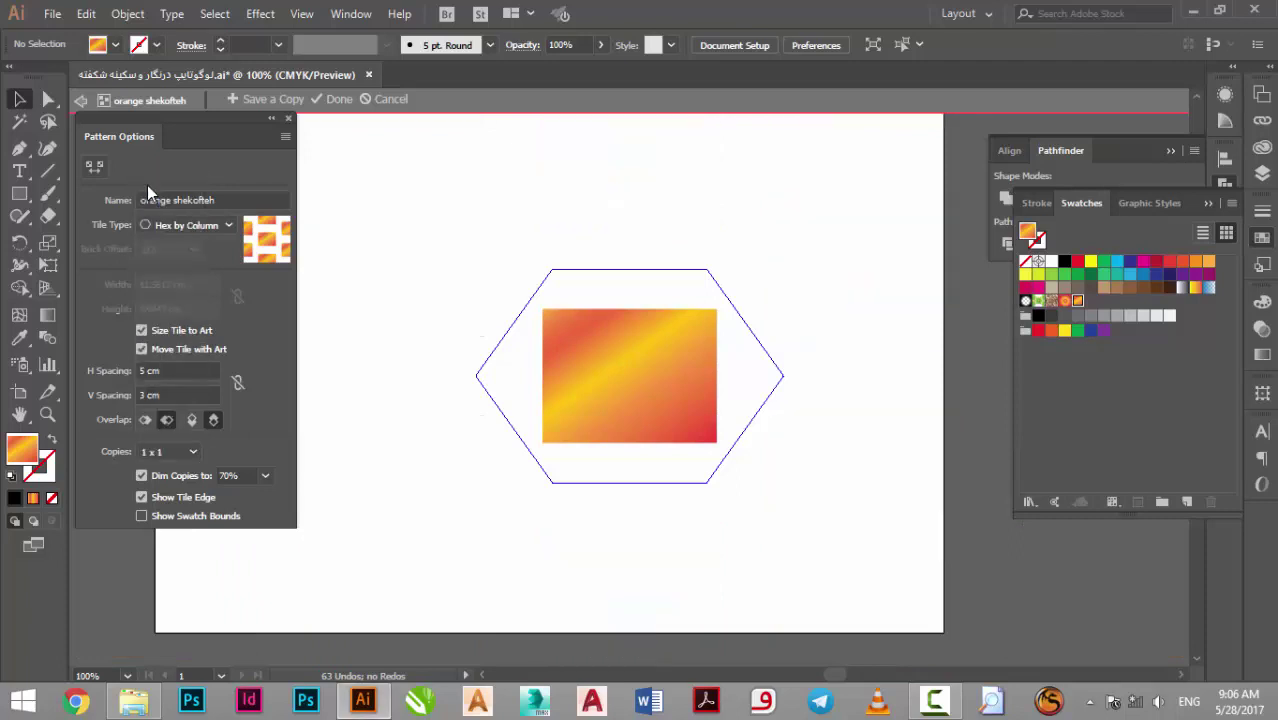
click(160, 453)
click(158, 425)
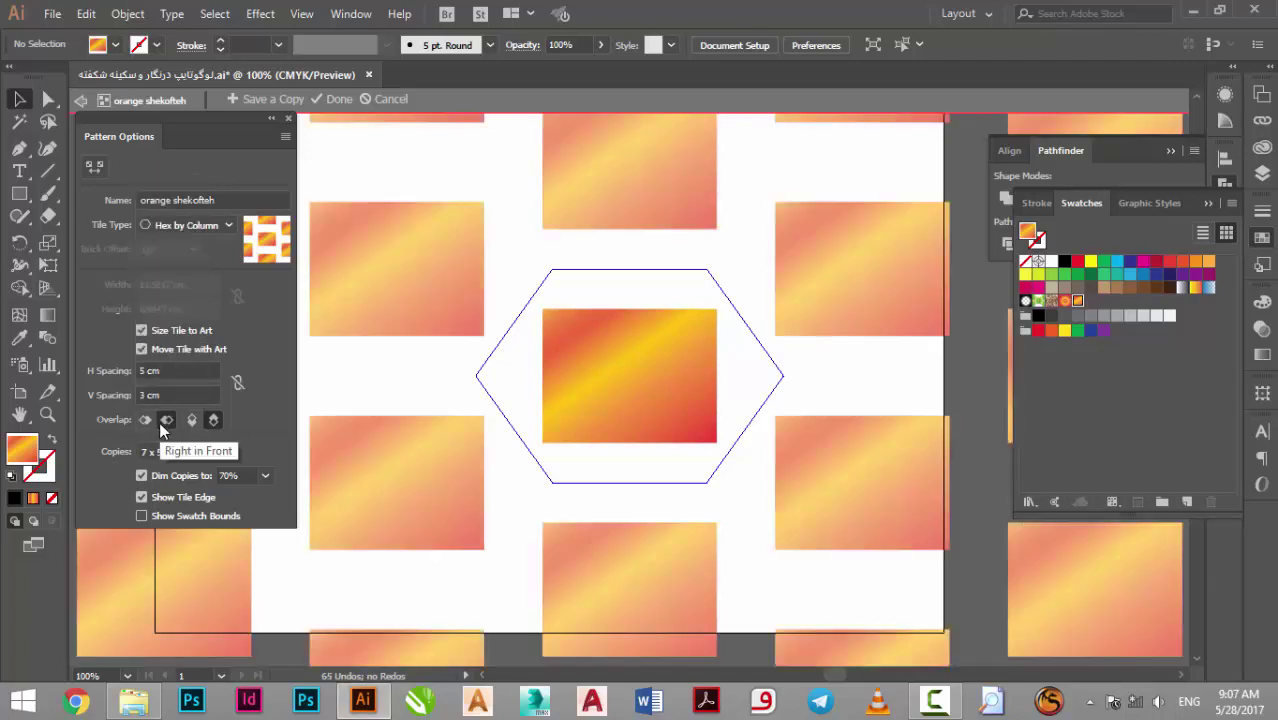
click(161, 451)
click(155, 371)
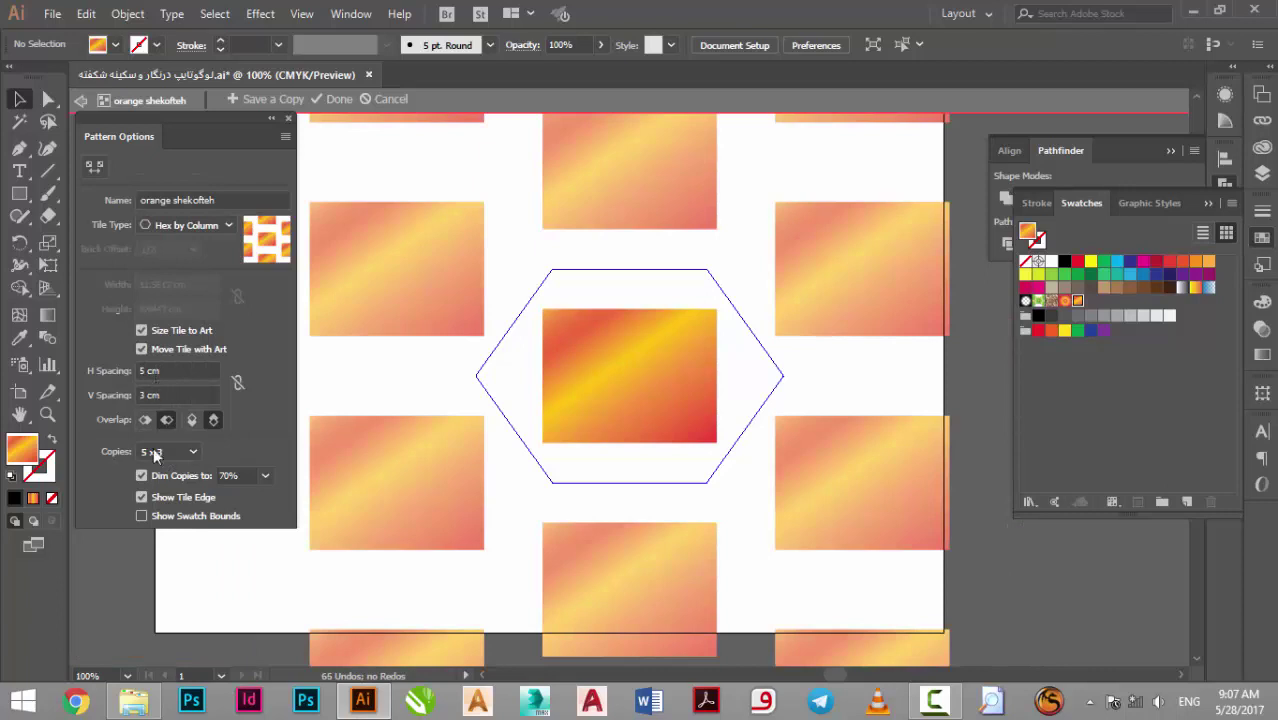
Toggle Dim Copies, Show Tile Edge and Show Swatch Bounds, keeping copies dimmed to 70%
click(173, 479)
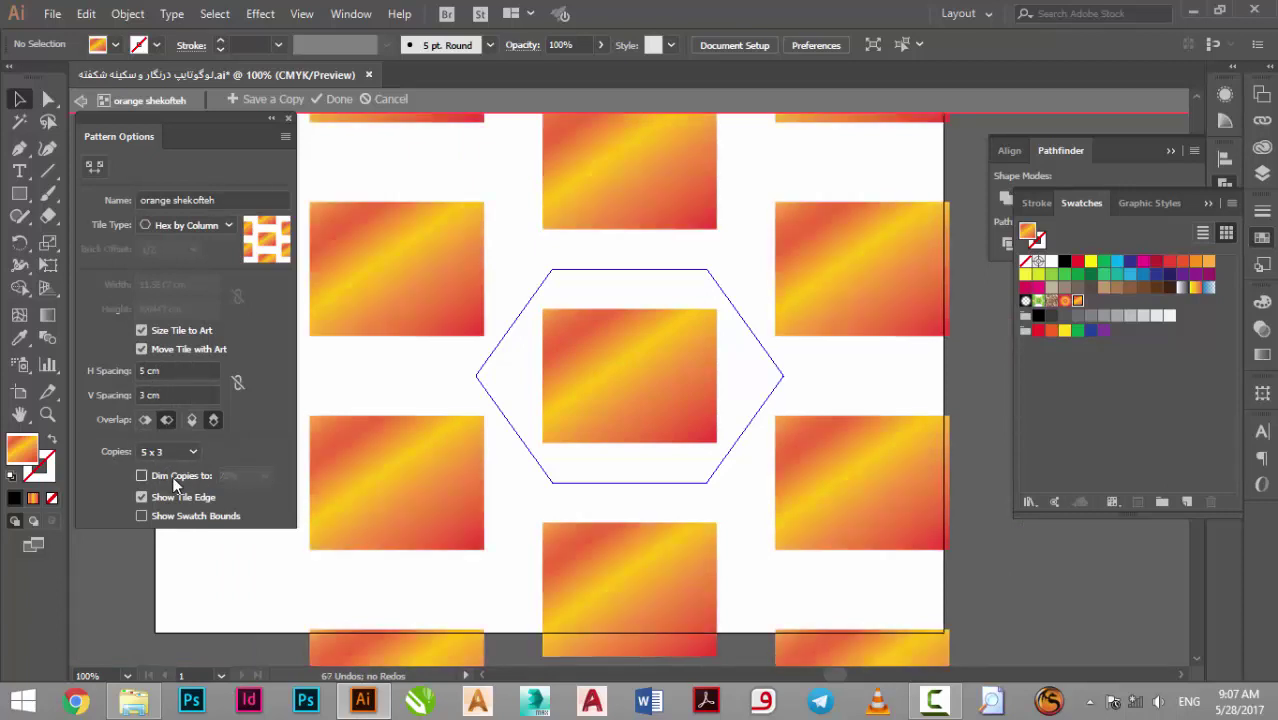
click(182, 476)
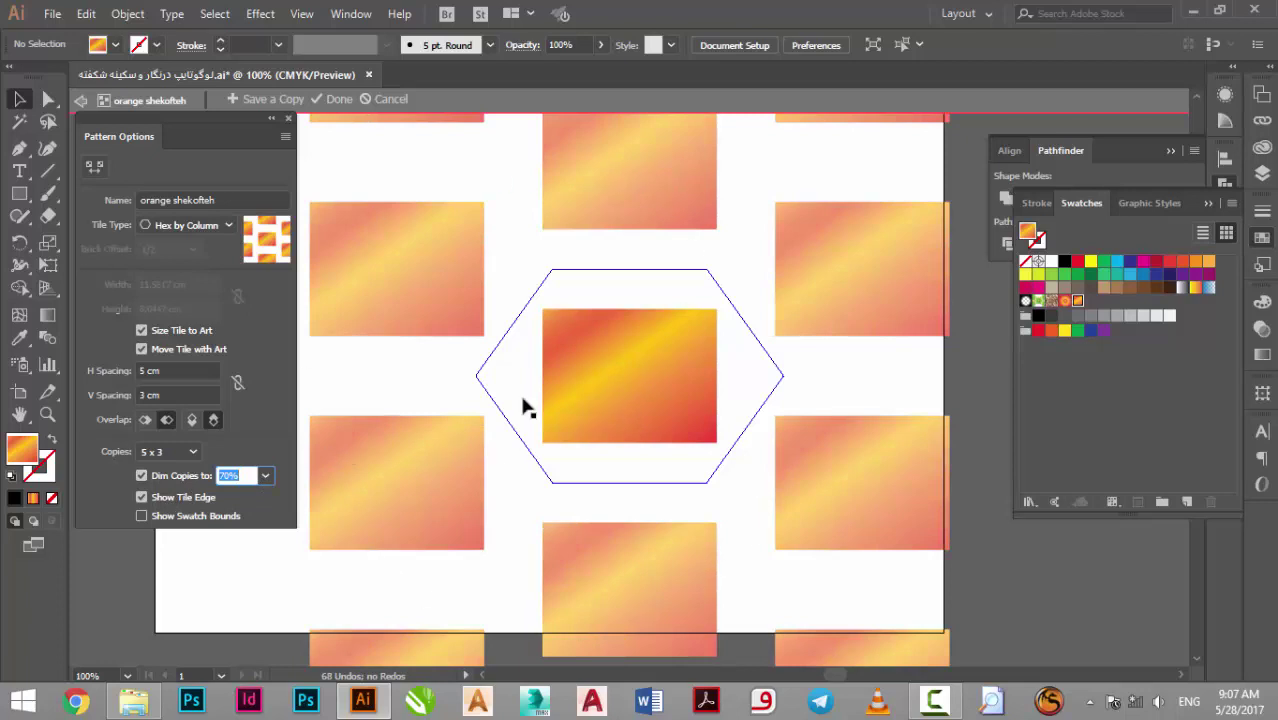
click(193, 497)
click(193, 496)
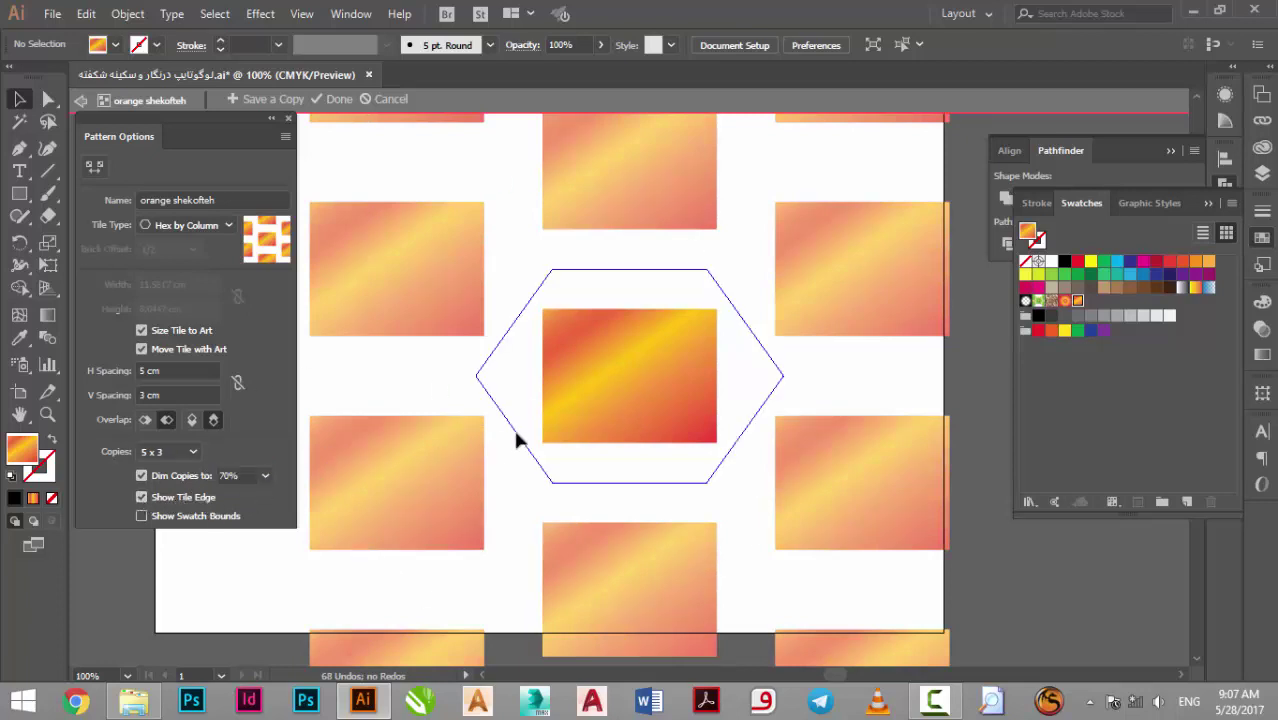
click(164, 517)
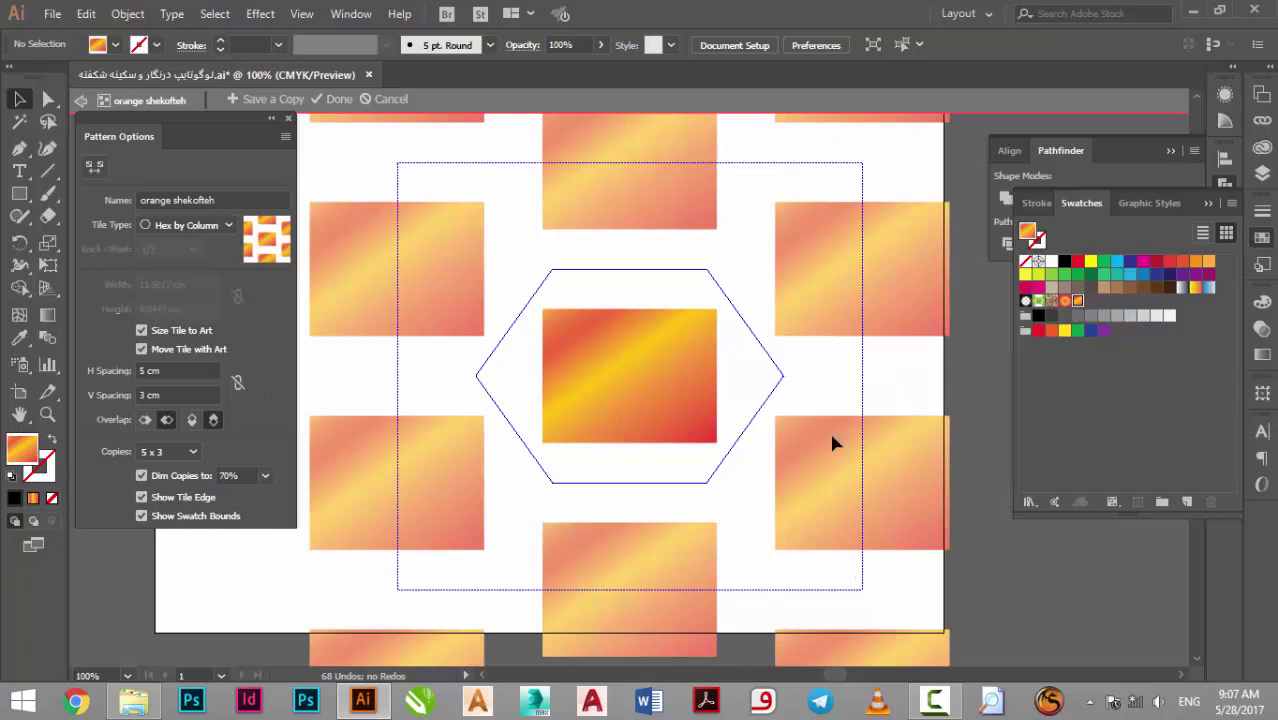
click(180, 516)
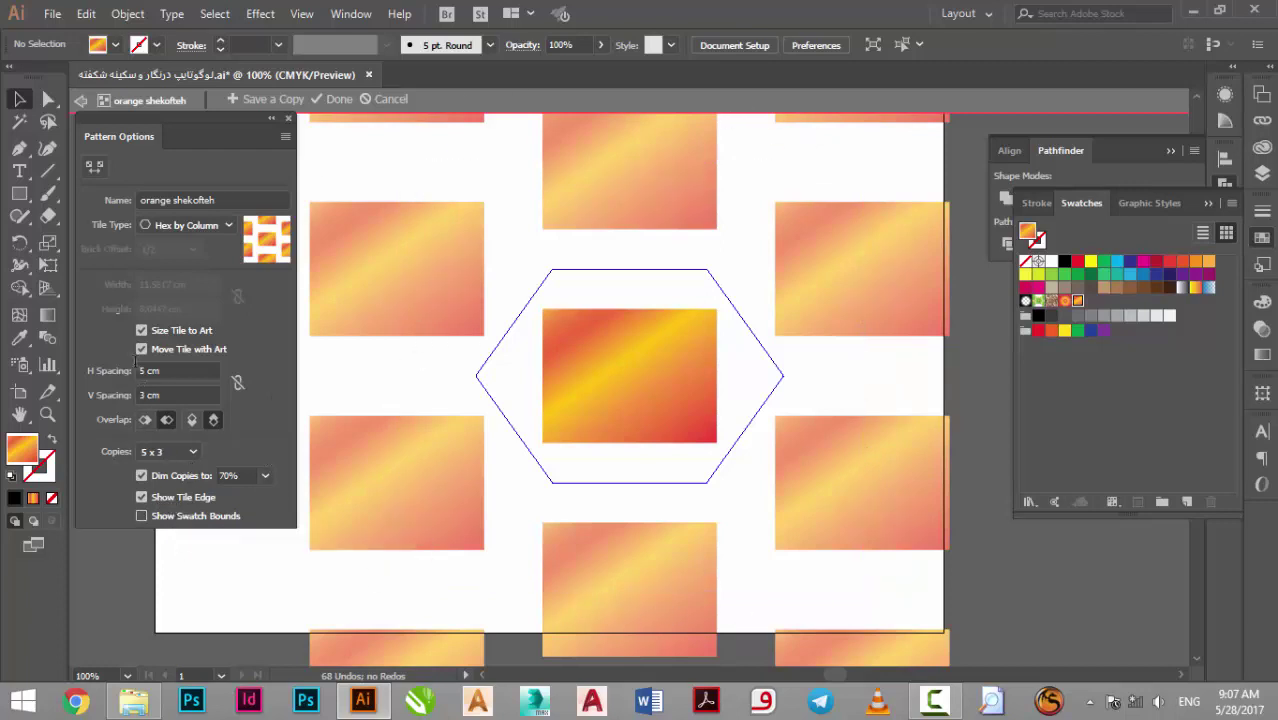
click(285, 137)
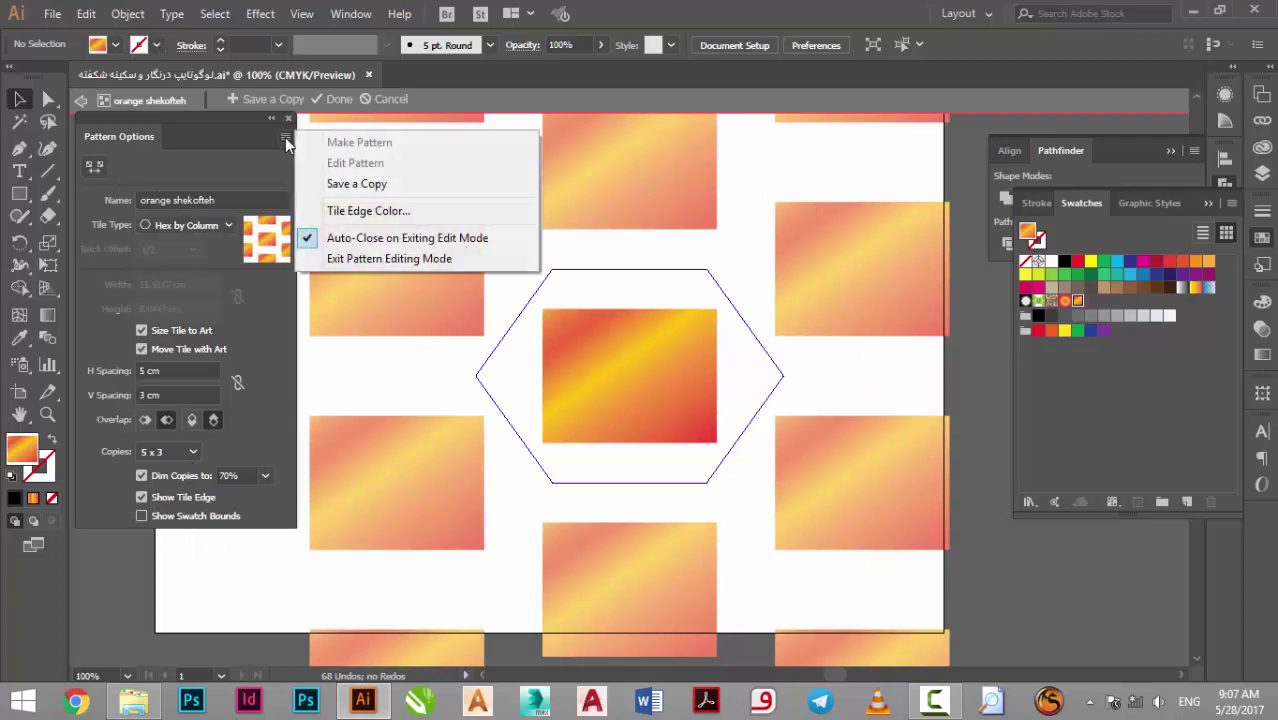
Change the tile edge colour, trying yellow and then settling on Light Red
click(322, 211)
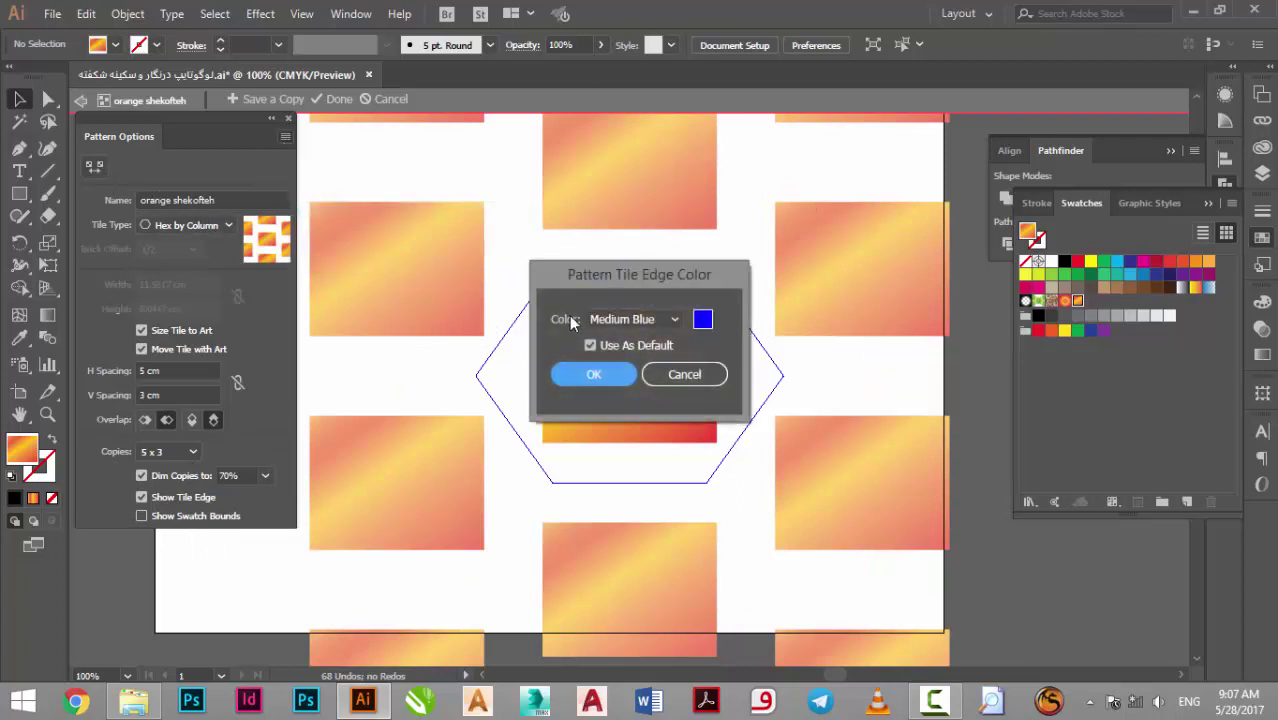
drag(611, 276, 299, 288)
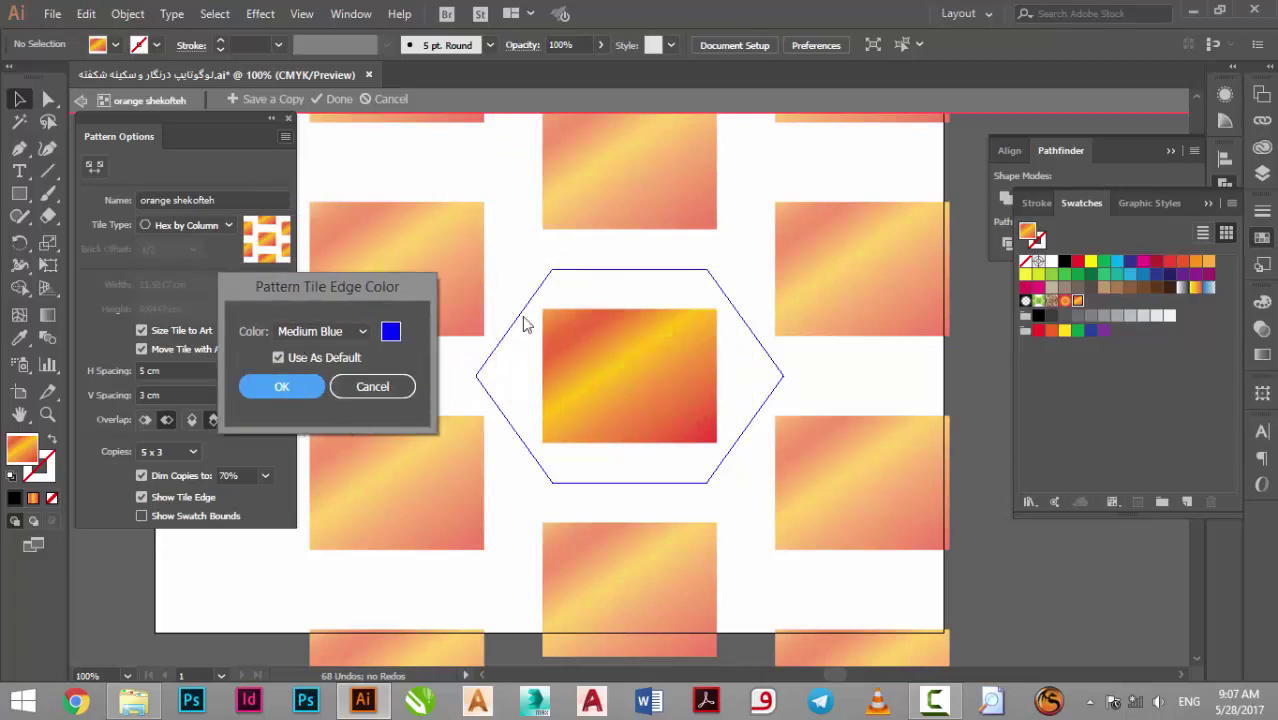
click(390, 331)
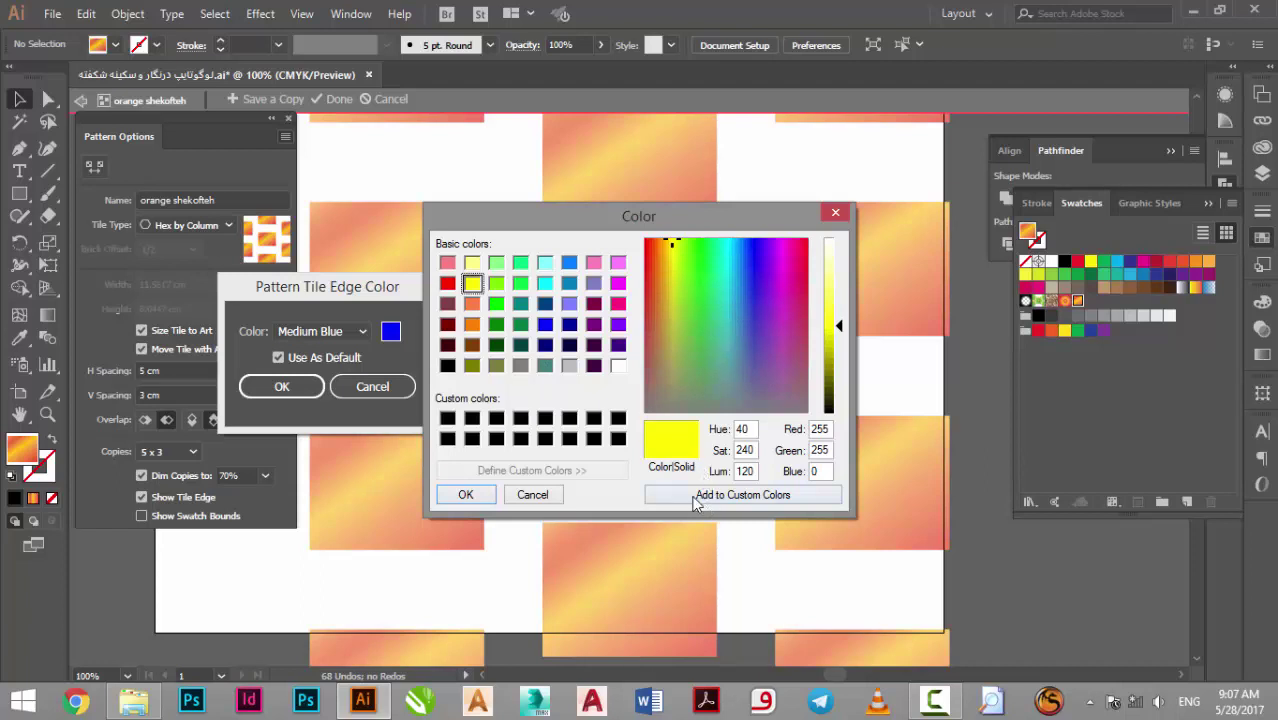
click(472, 492)
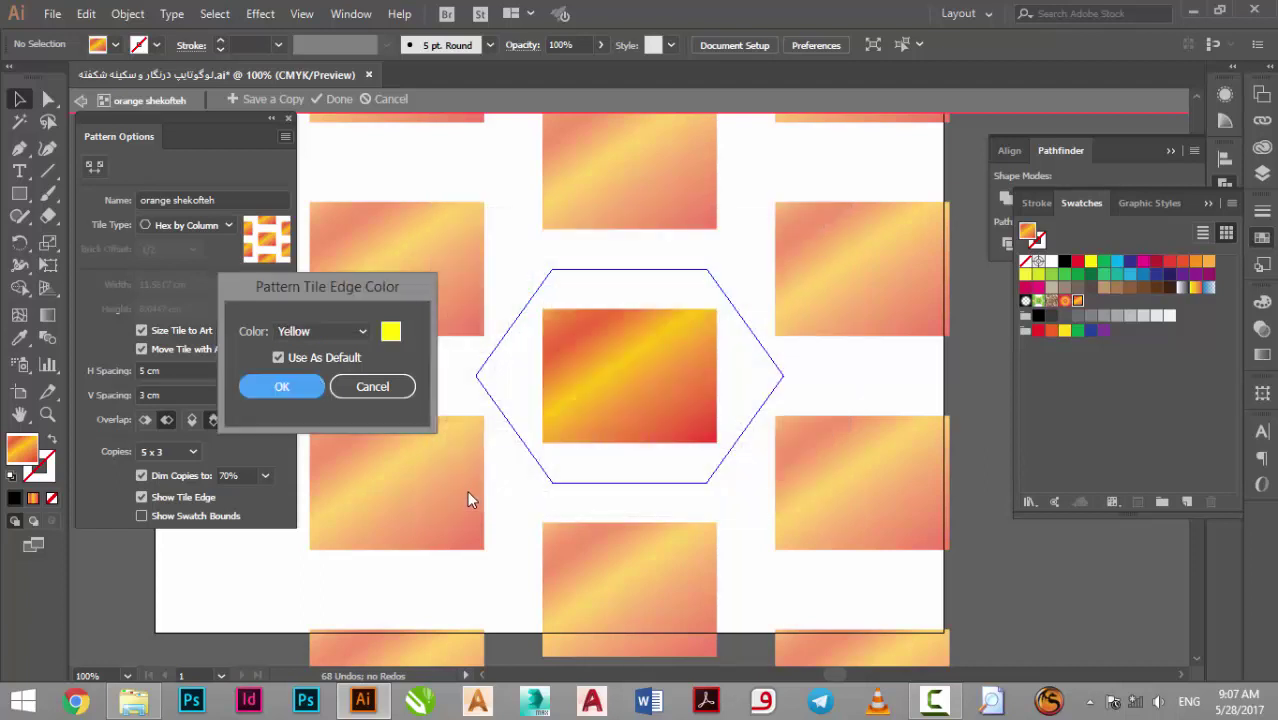
click(340, 331)
click(312, 398)
click(309, 396)
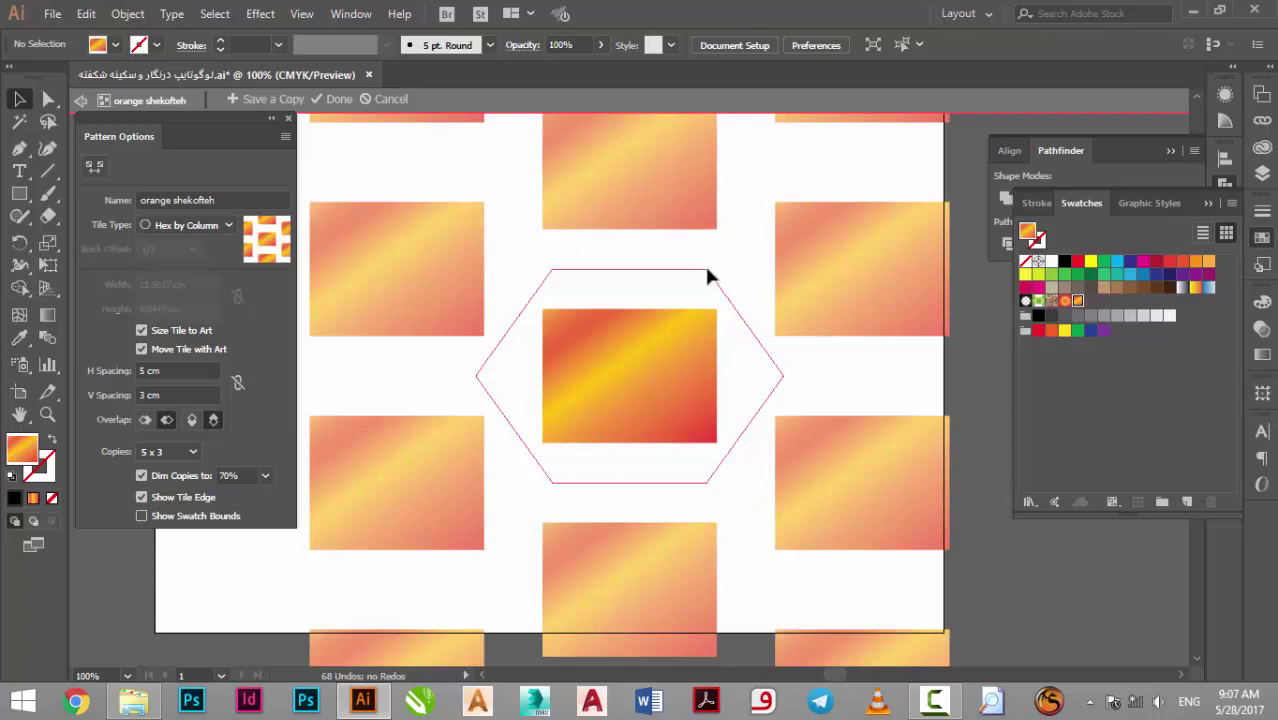
Close the Pattern Options menu and panel and exit Pattern Editing Mode with Done
click(285, 138)
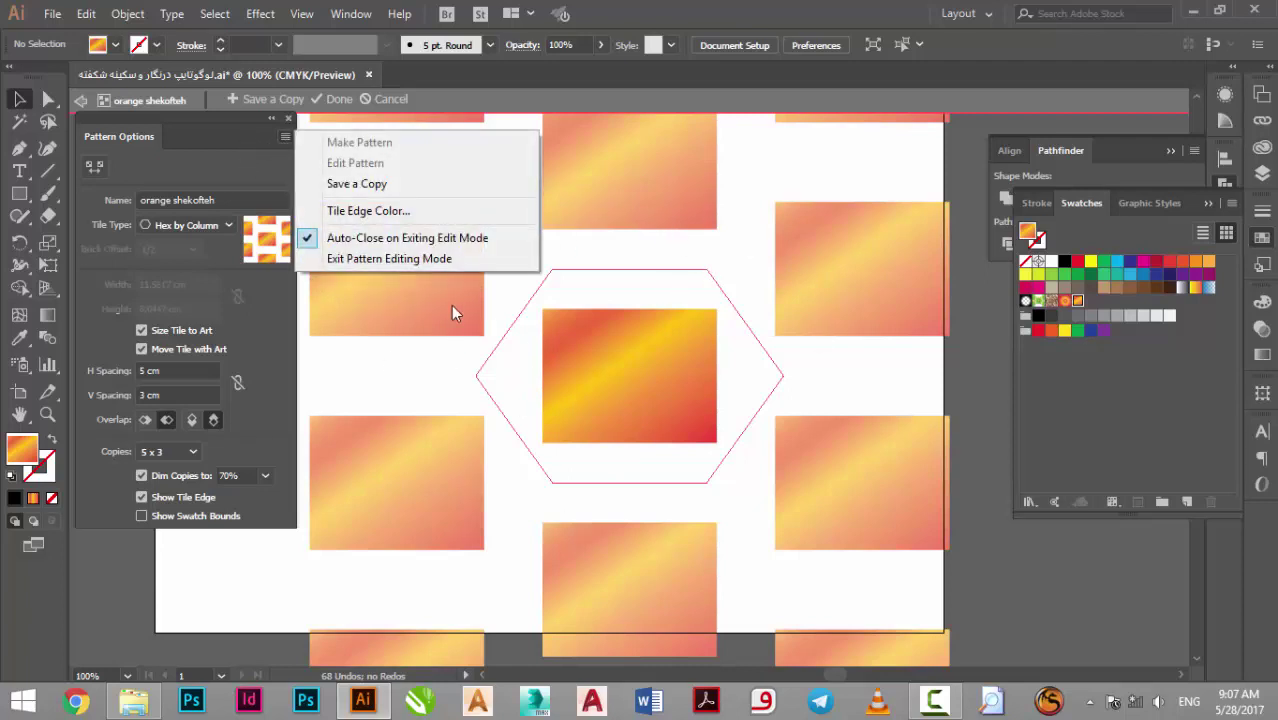
click(245, 333)
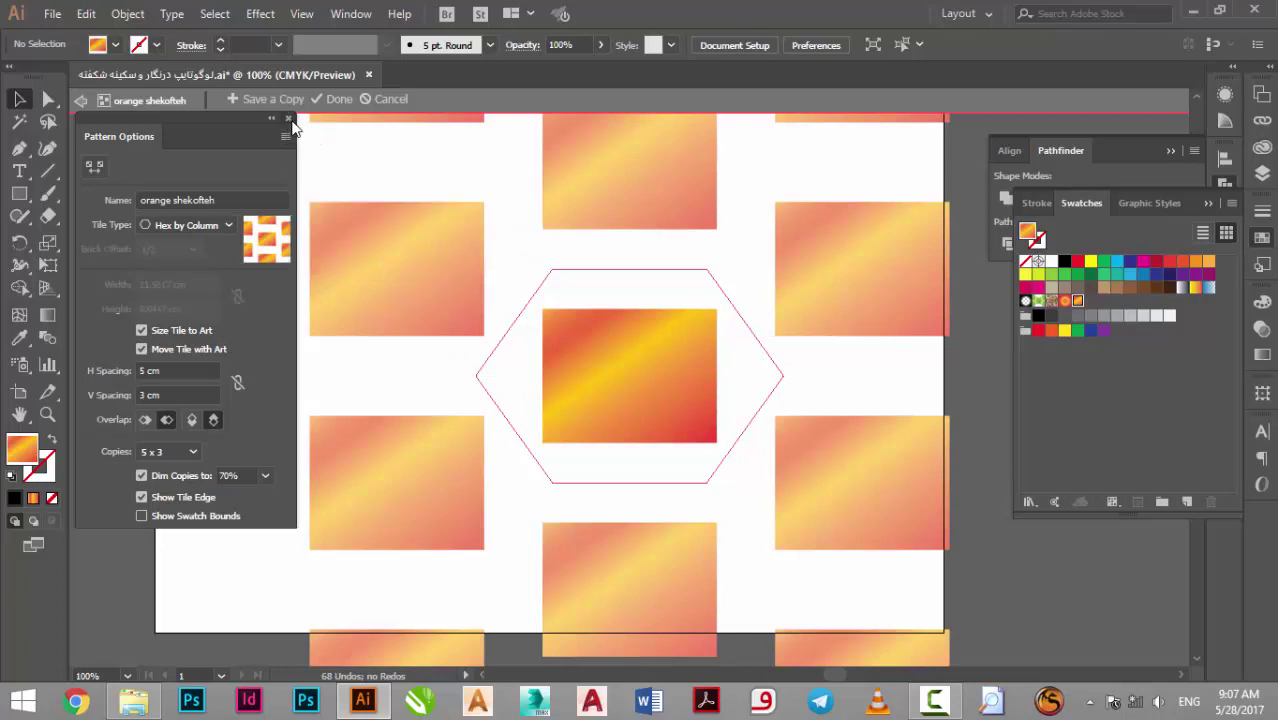
click(288, 118)
click(333, 99)
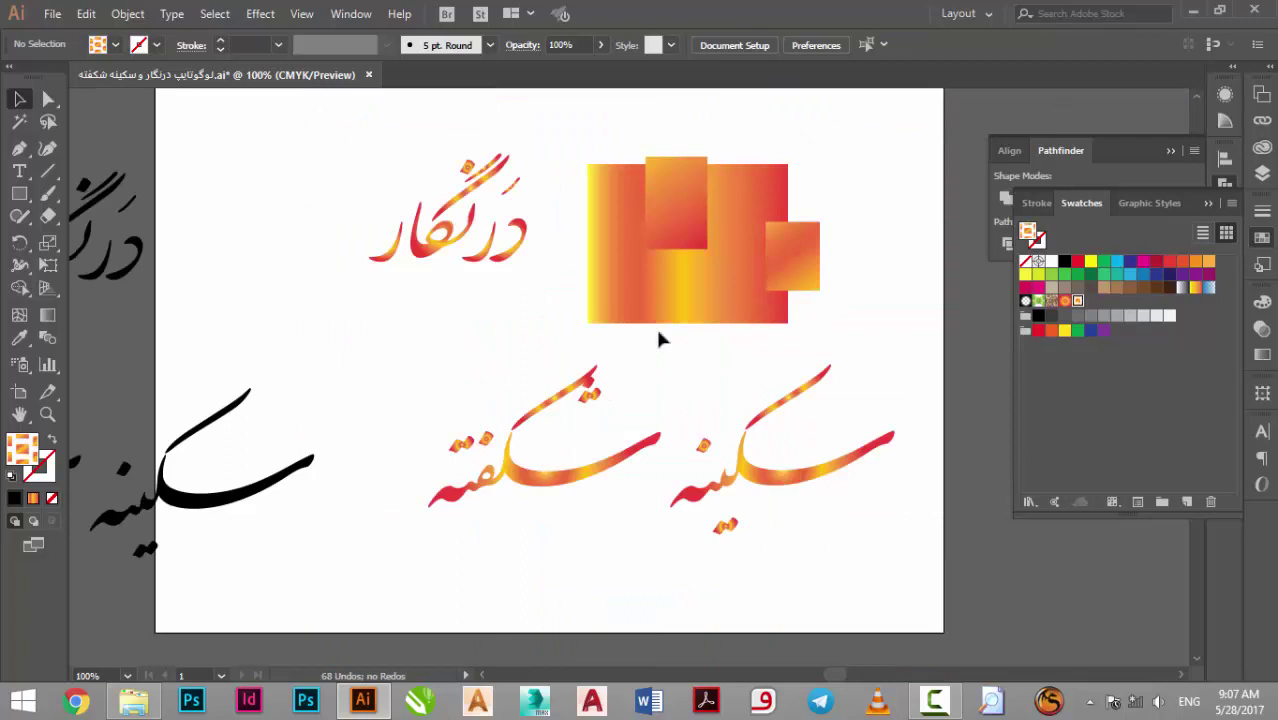
Select the two small gradient rectangles after briefly selecting the calligraphy text
click(736, 254)
click(684, 381)
click(245, 495)
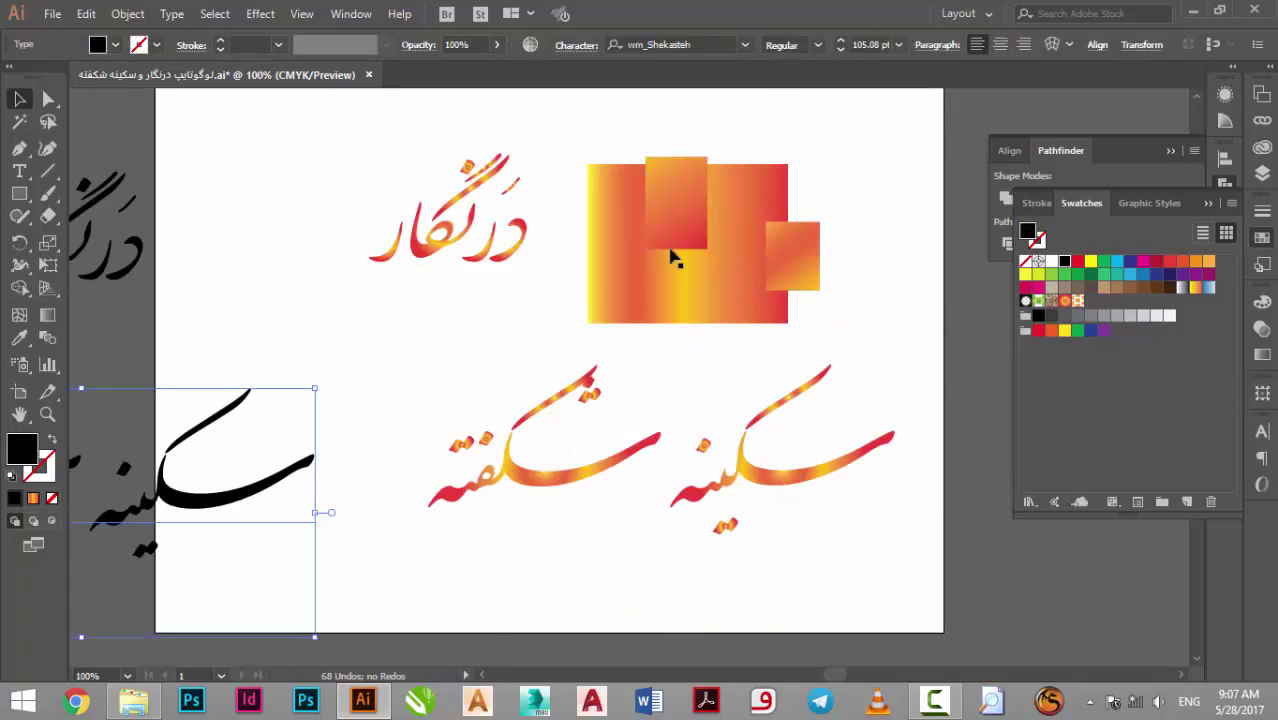
click(686, 230)
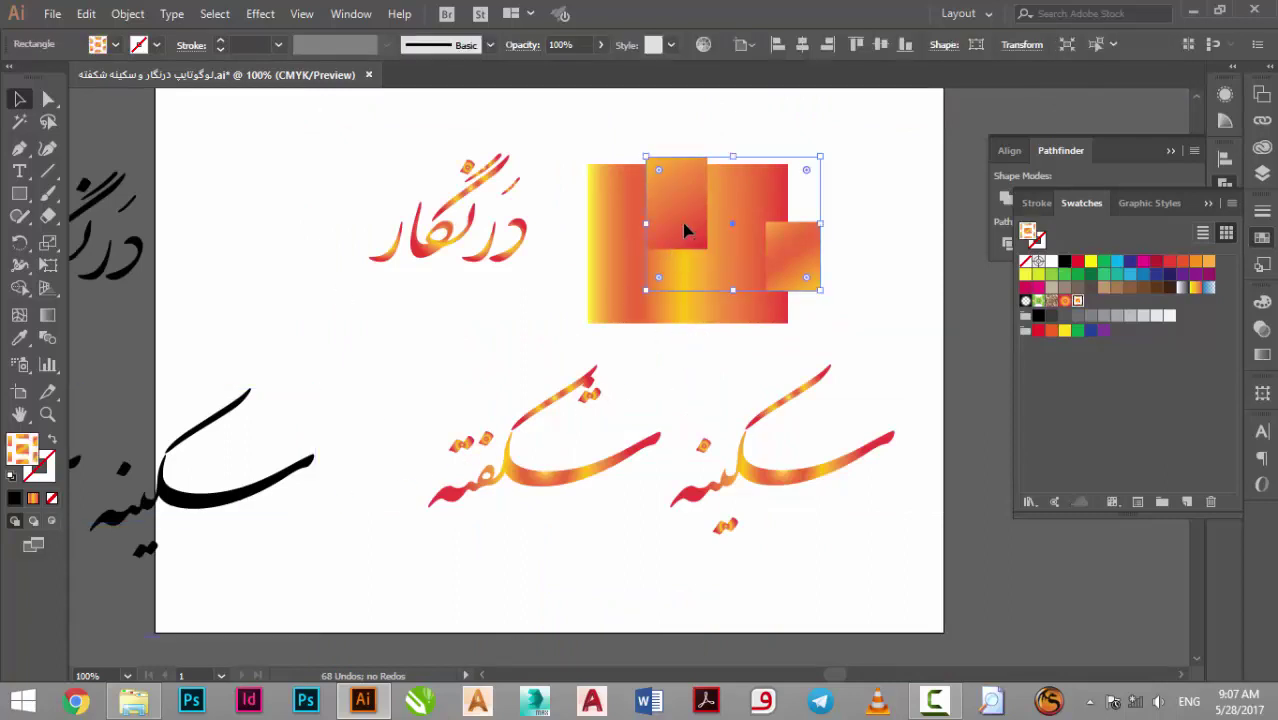
Save the gradient fill as a new swatch named 'orange shekofteh'
click(1187, 502)
text(orange shekofteh)
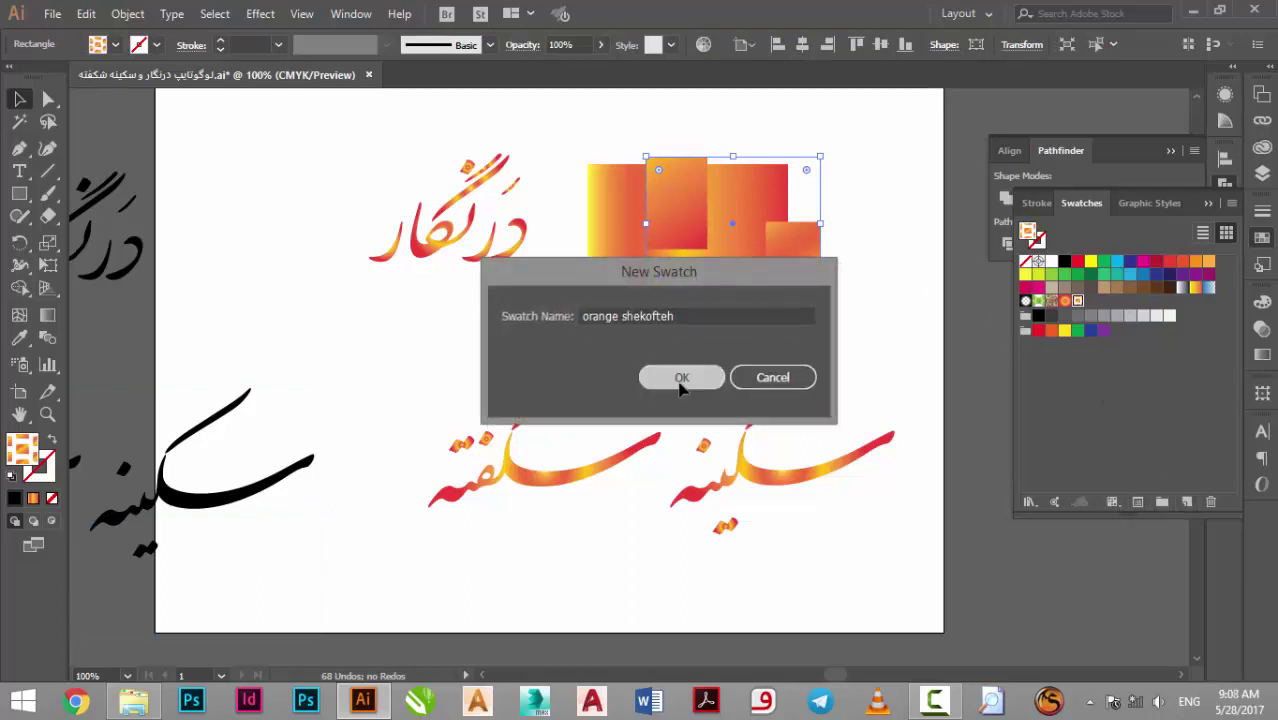
click(681, 378)
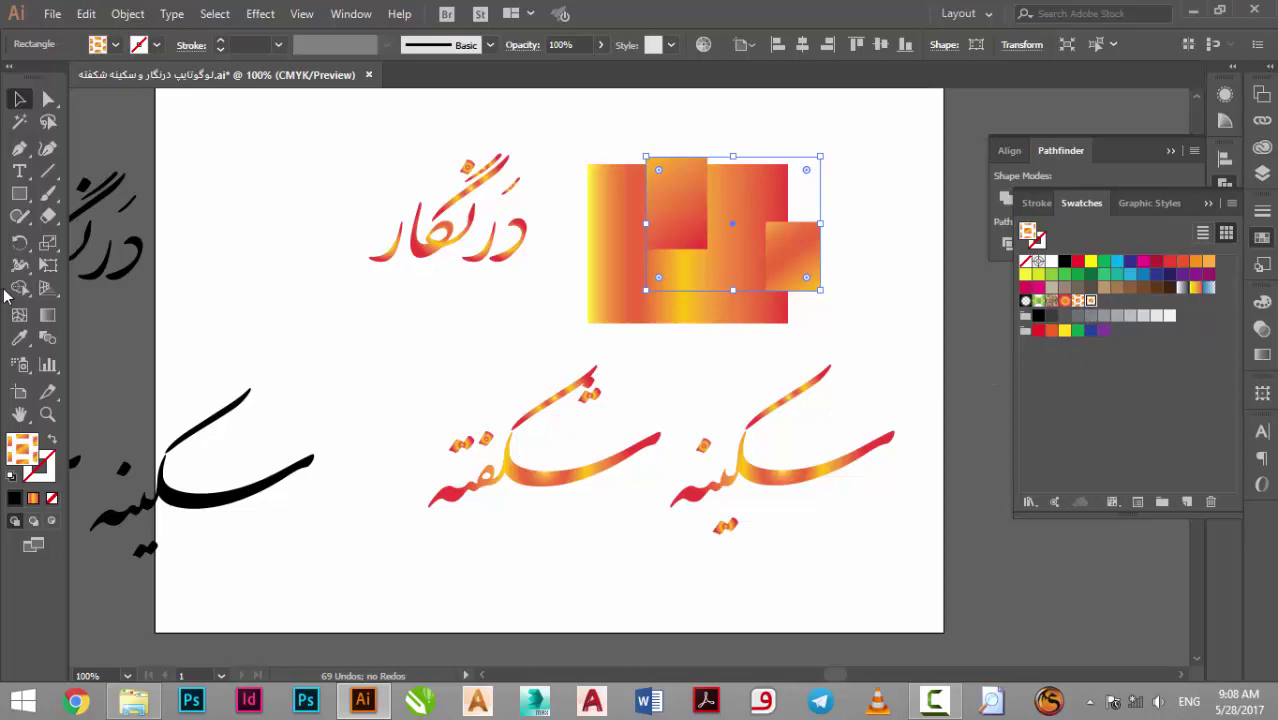
Draw a large rectangle across the artboard filled with the orange rectangles pattern
click(19, 194)
mouse_move(219, 172)
mouse_down()
mouse_move(717, 577)
mouse_move(789, 574)
mouse_up()
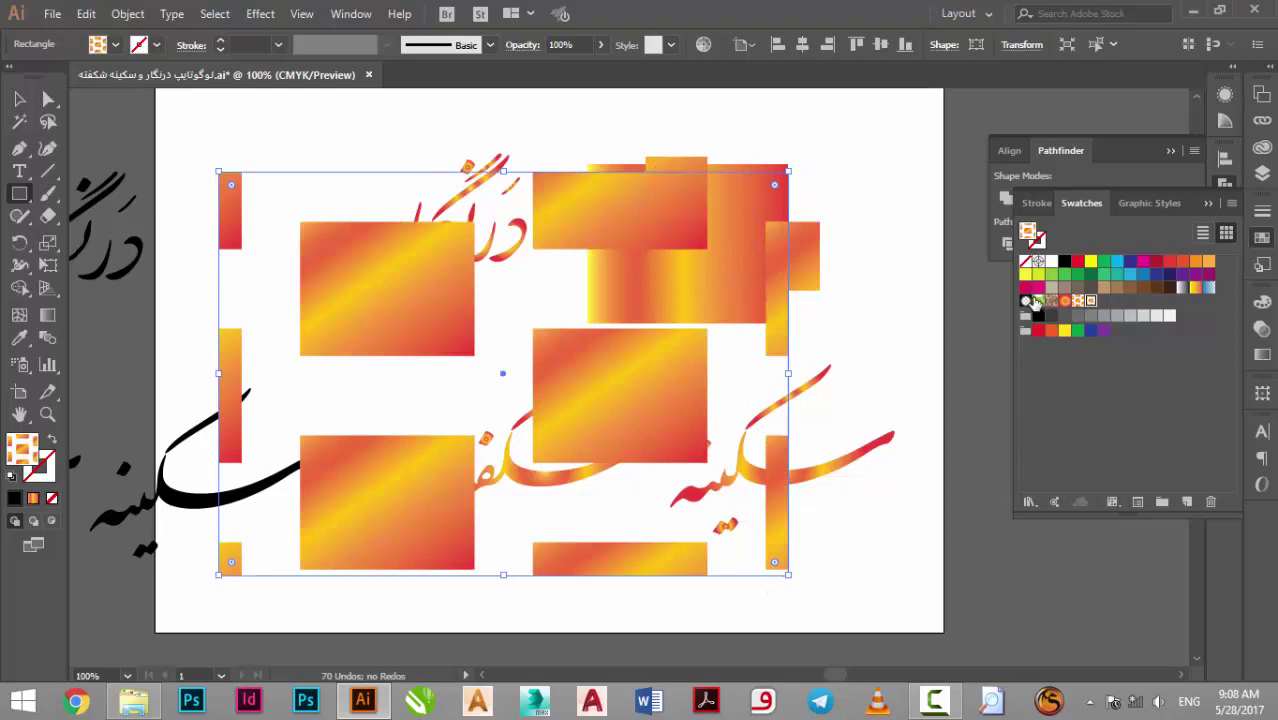
click(1091, 301)
click(17, 99)
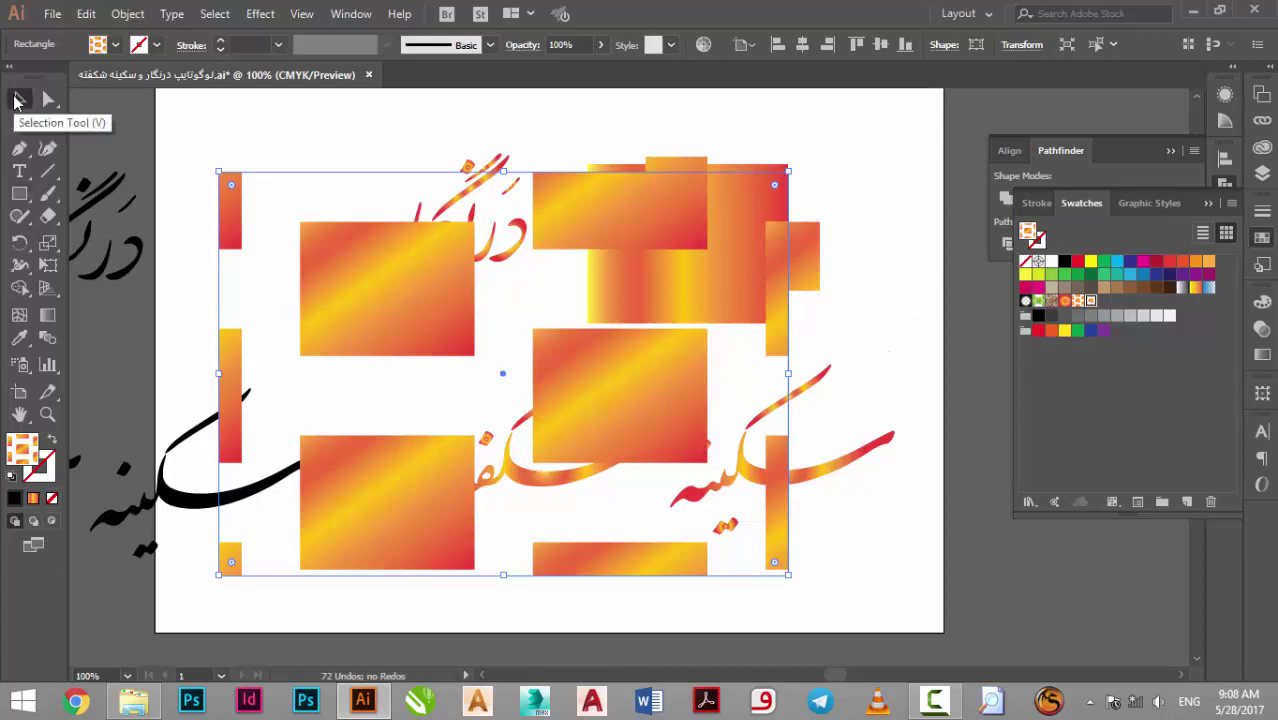
Tidy the Swatches panel by deleting an extra swatch and duplicating the pattern swatch
click(1218, 505)
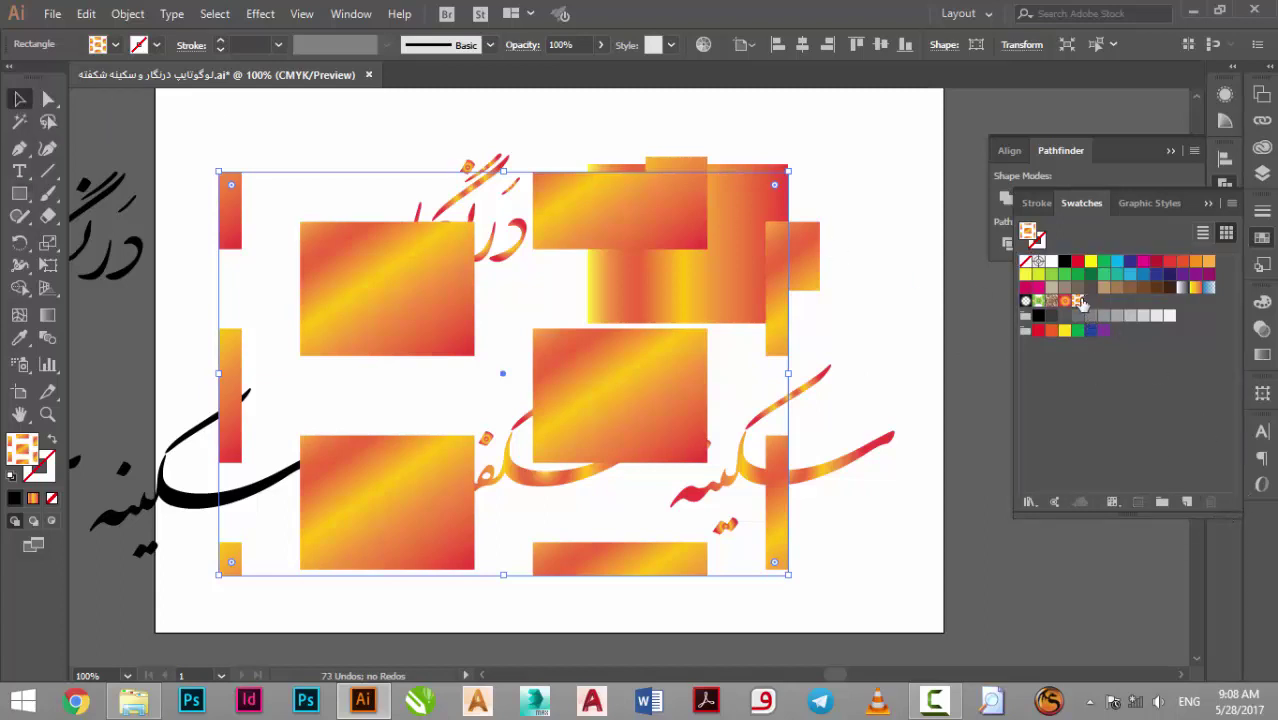
drag(1082, 302, 1187, 502)
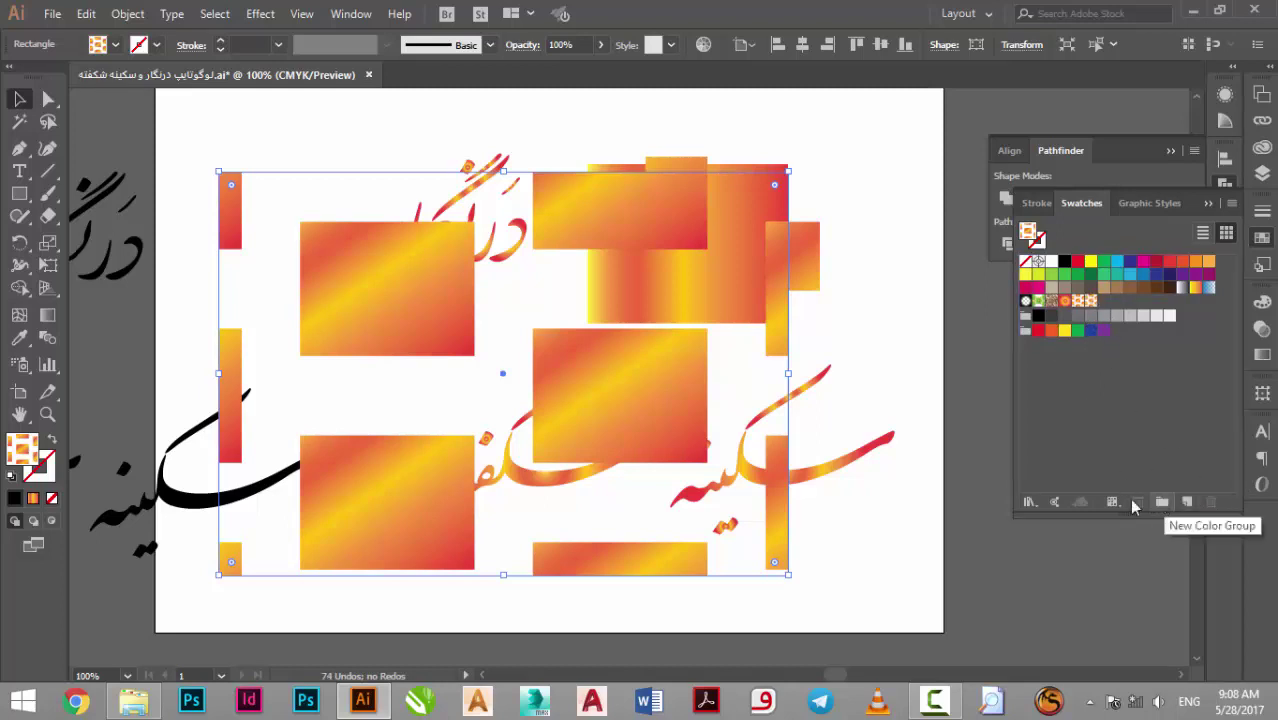
click(1112, 502)
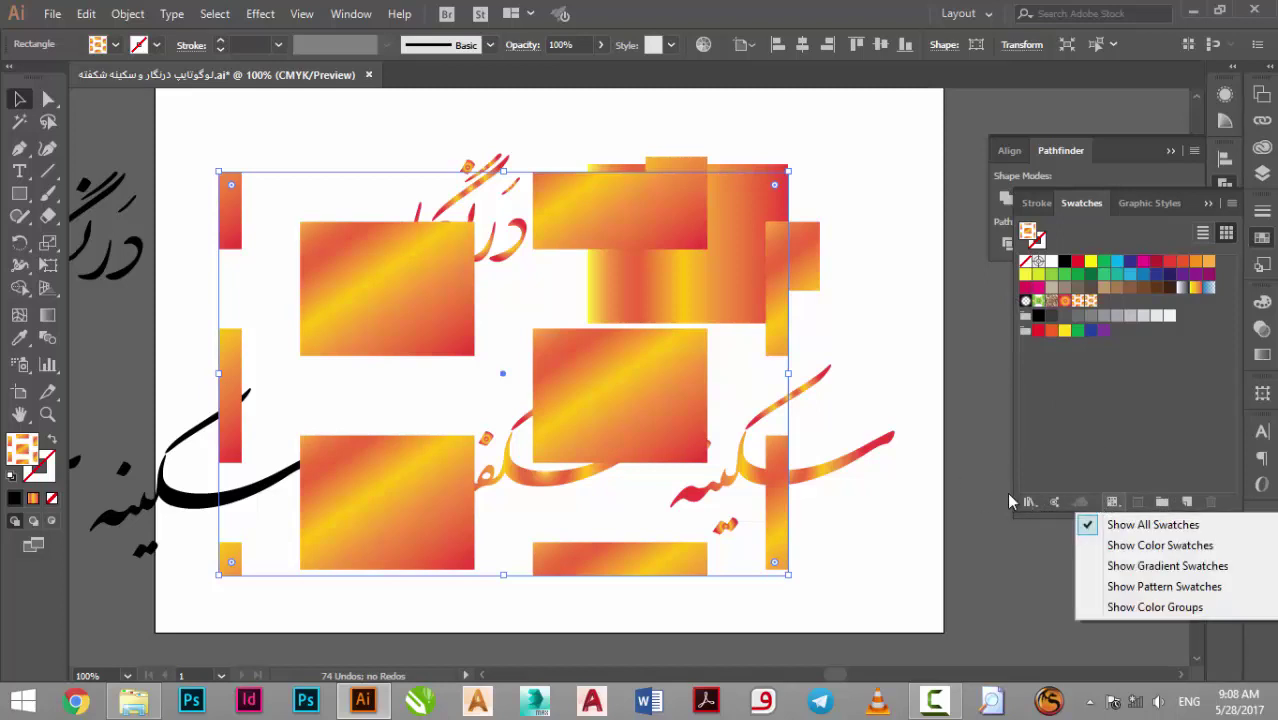
click(914, 450)
click(895, 450)
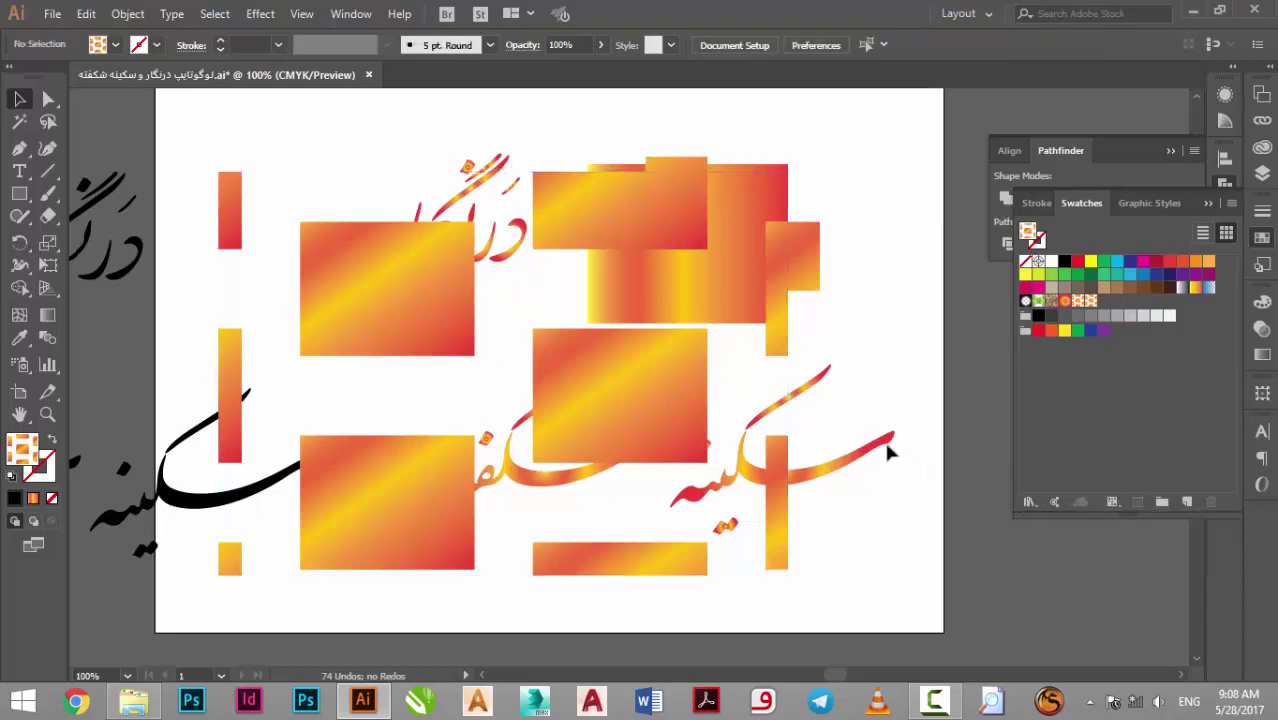
Select all the artwork and try Object > Pattern > Make, dismissing the warning
mouse_move(385, 117)
mouse_down()
mouse_move(825, 505)
mouse_move(857, 518)
mouse_up()
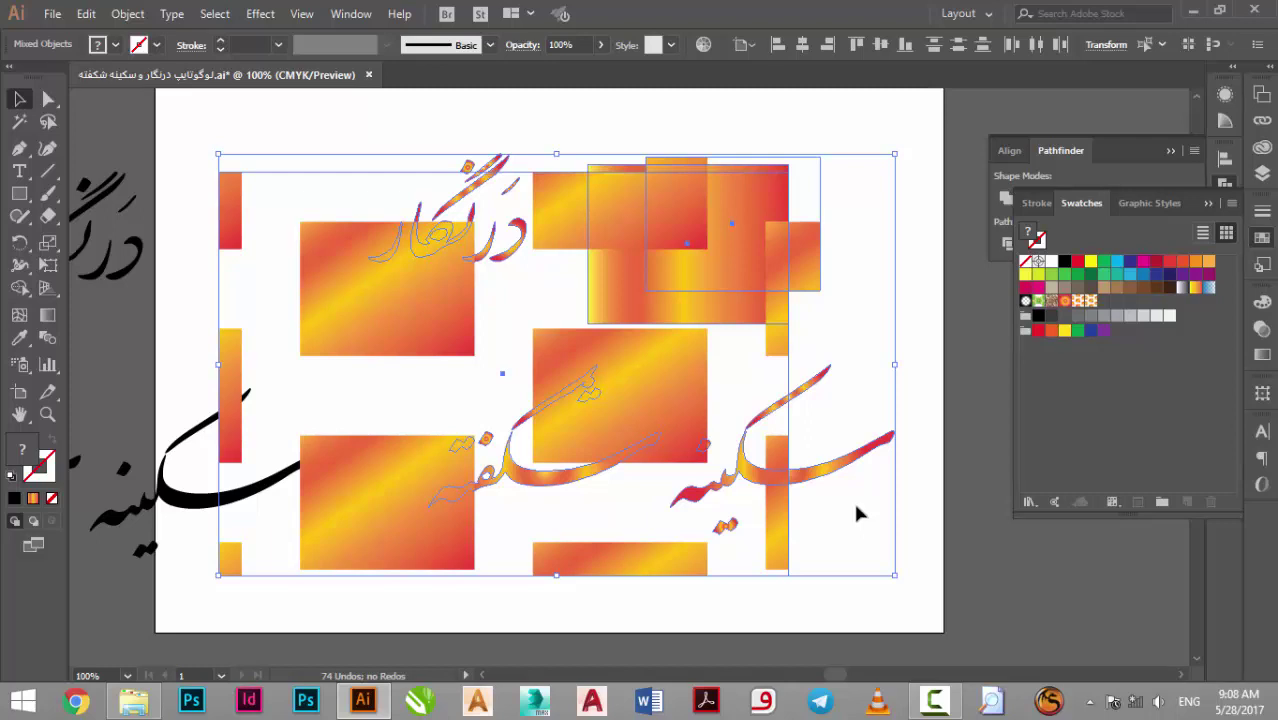
click(128, 14)
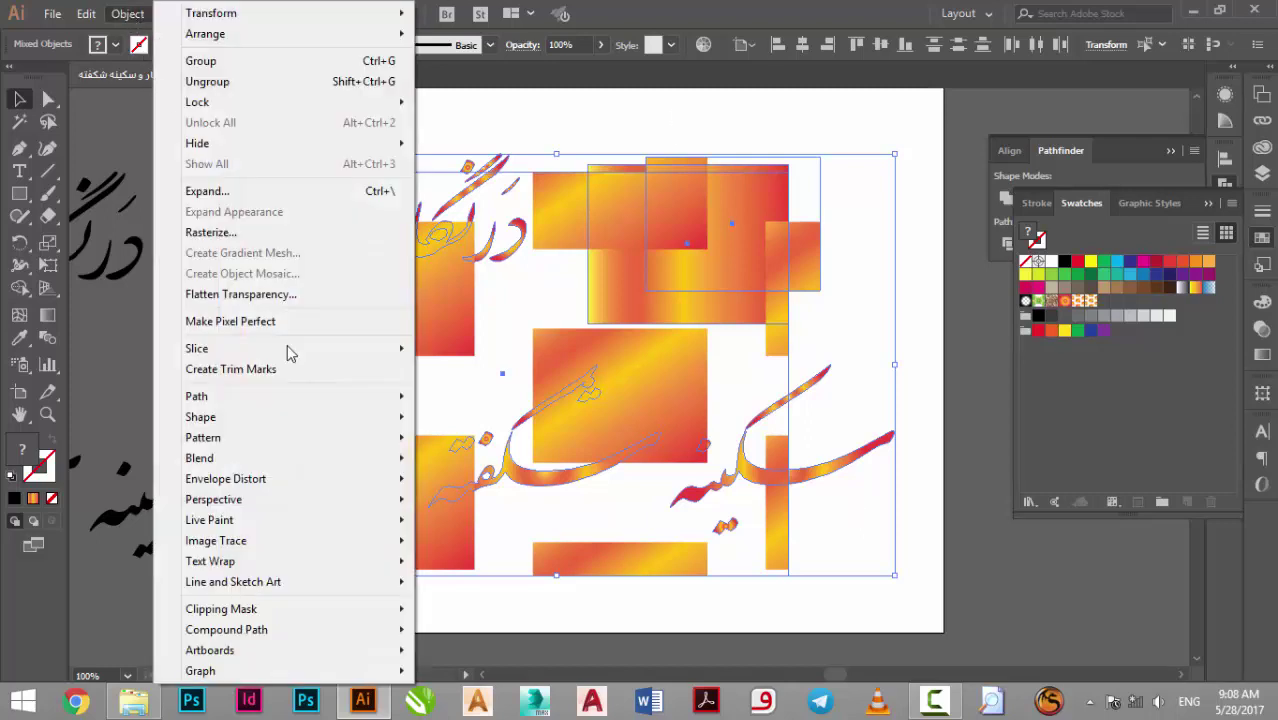
mouse_move(199, 458)
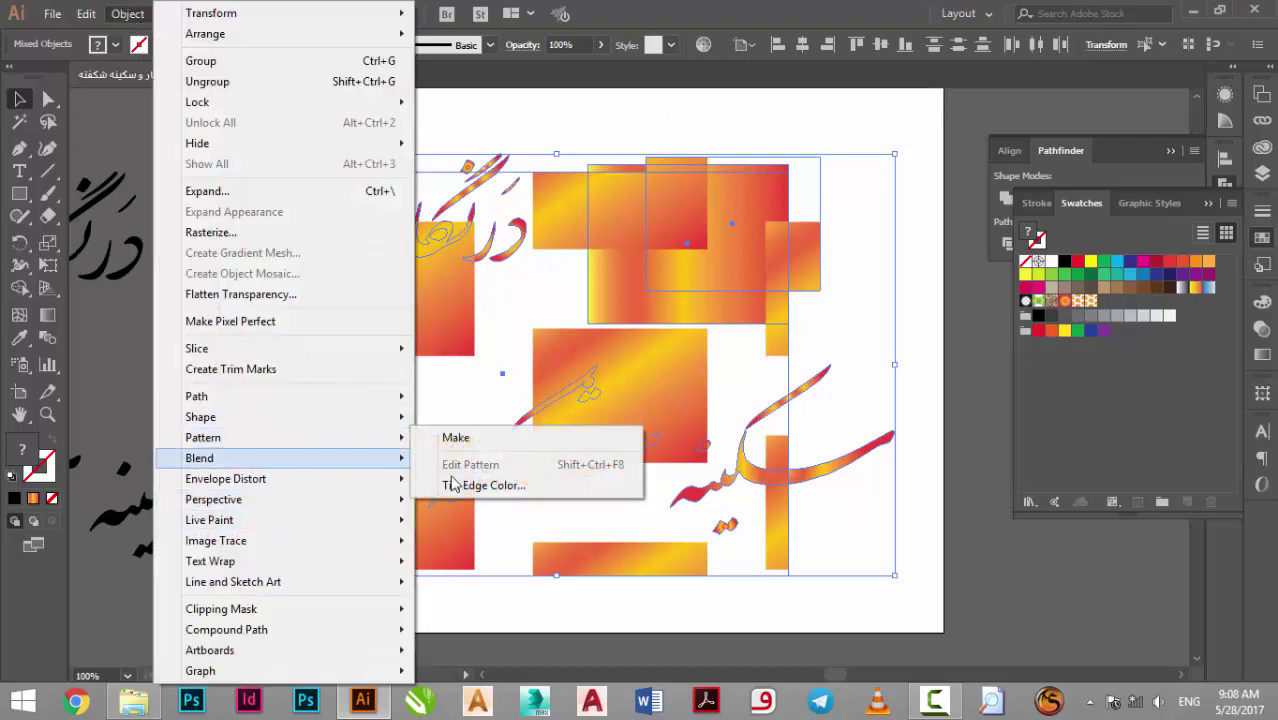
click(470, 440)
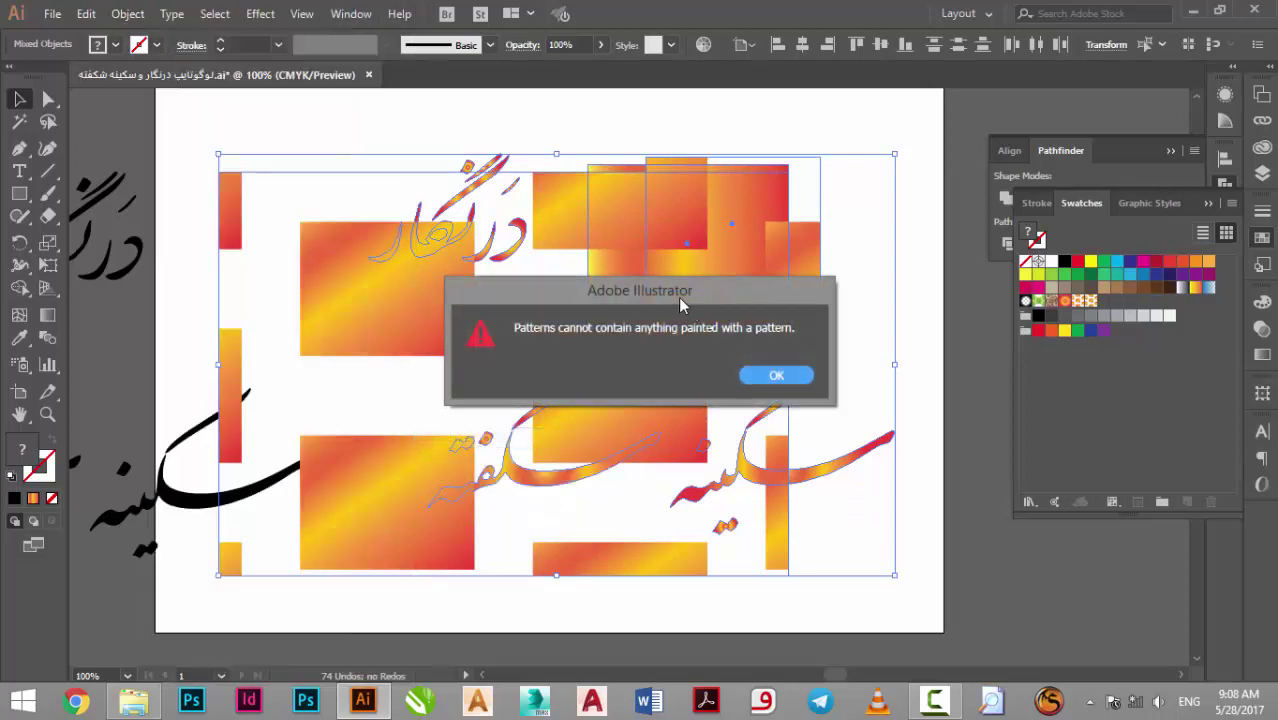
drag(678, 297, 604, 293)
click(702, 371)
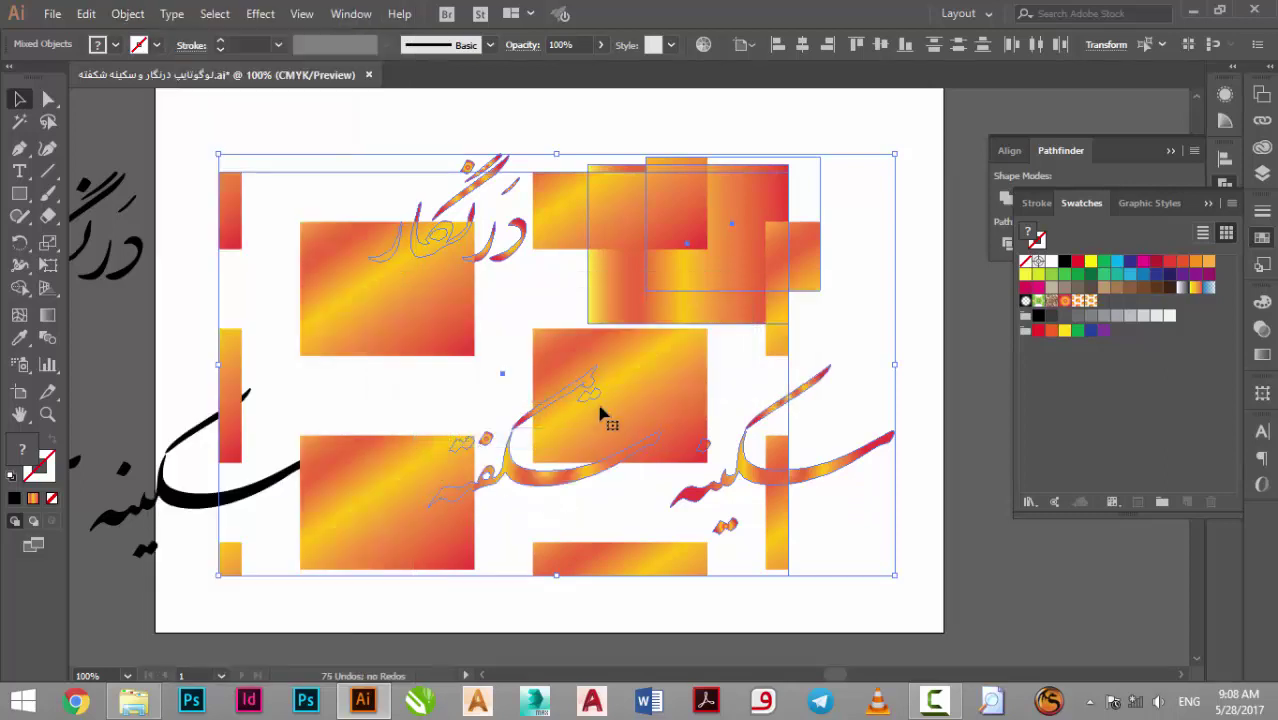
Delete the rectangles across the top, leaving only the gradient calligraphy
drag(185, 117, 890, 297)
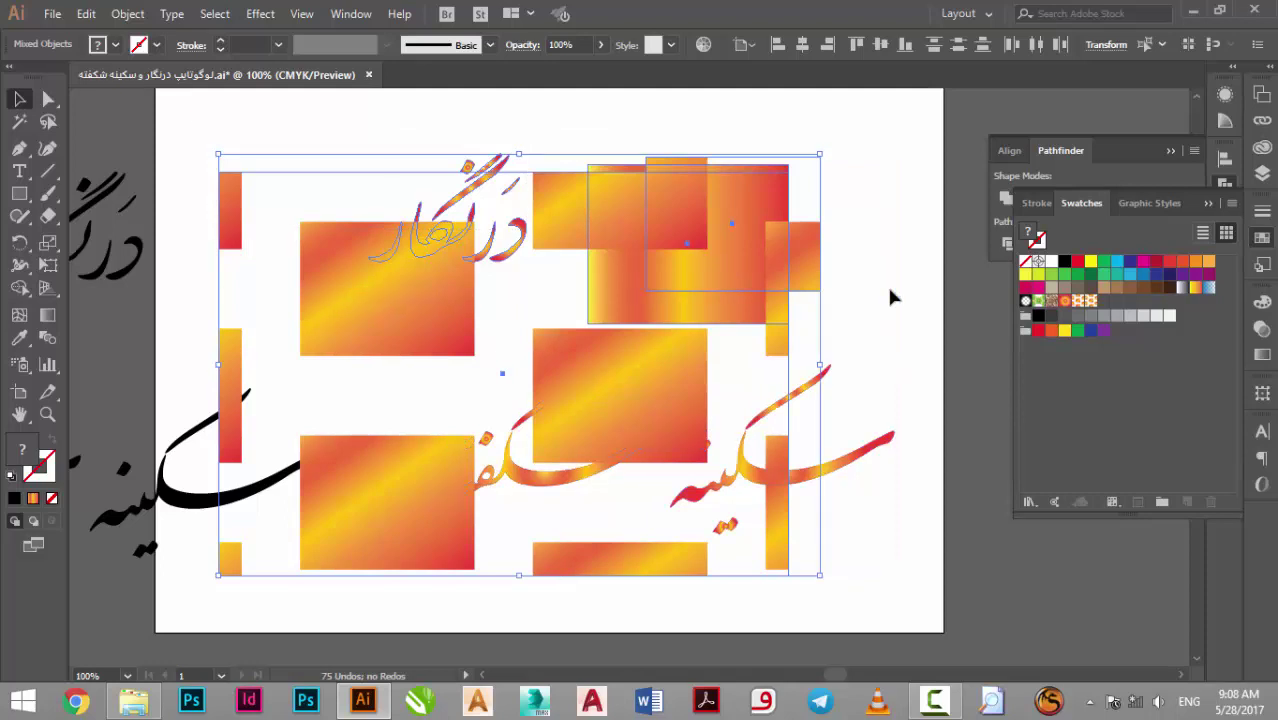
key(Delete)
drag(382, 340, 745, 515)
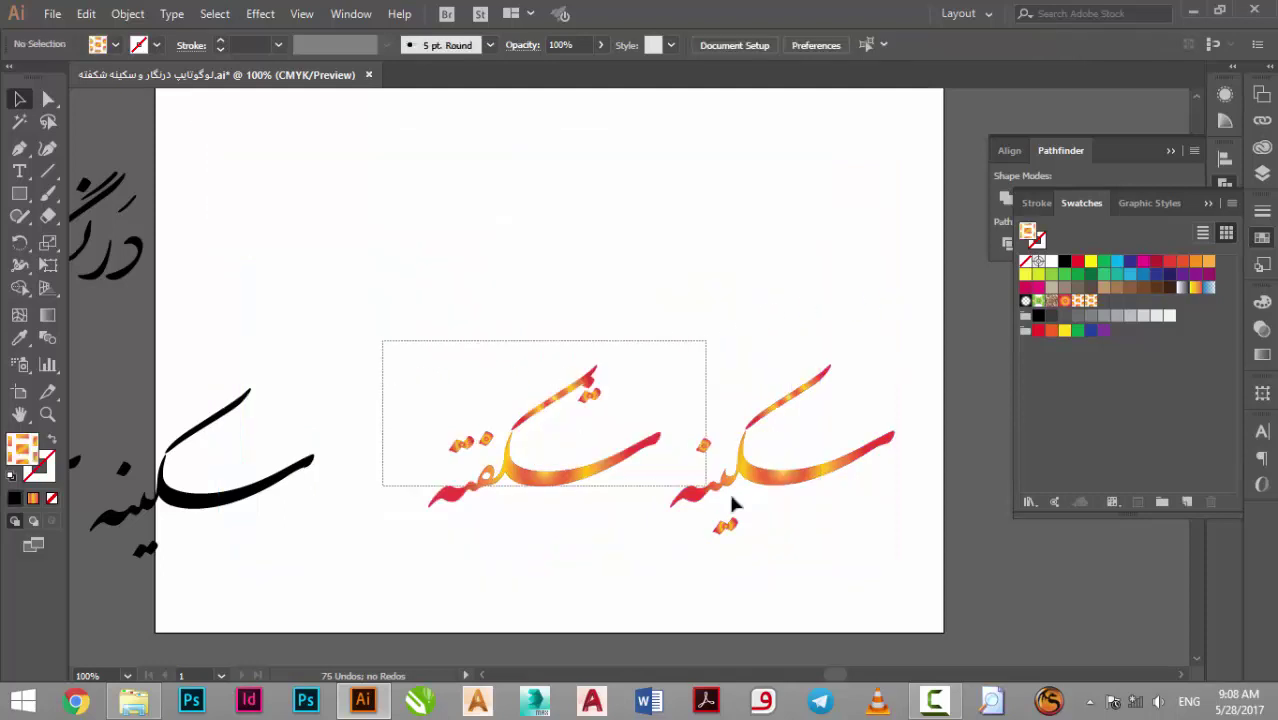
click(276, 335)
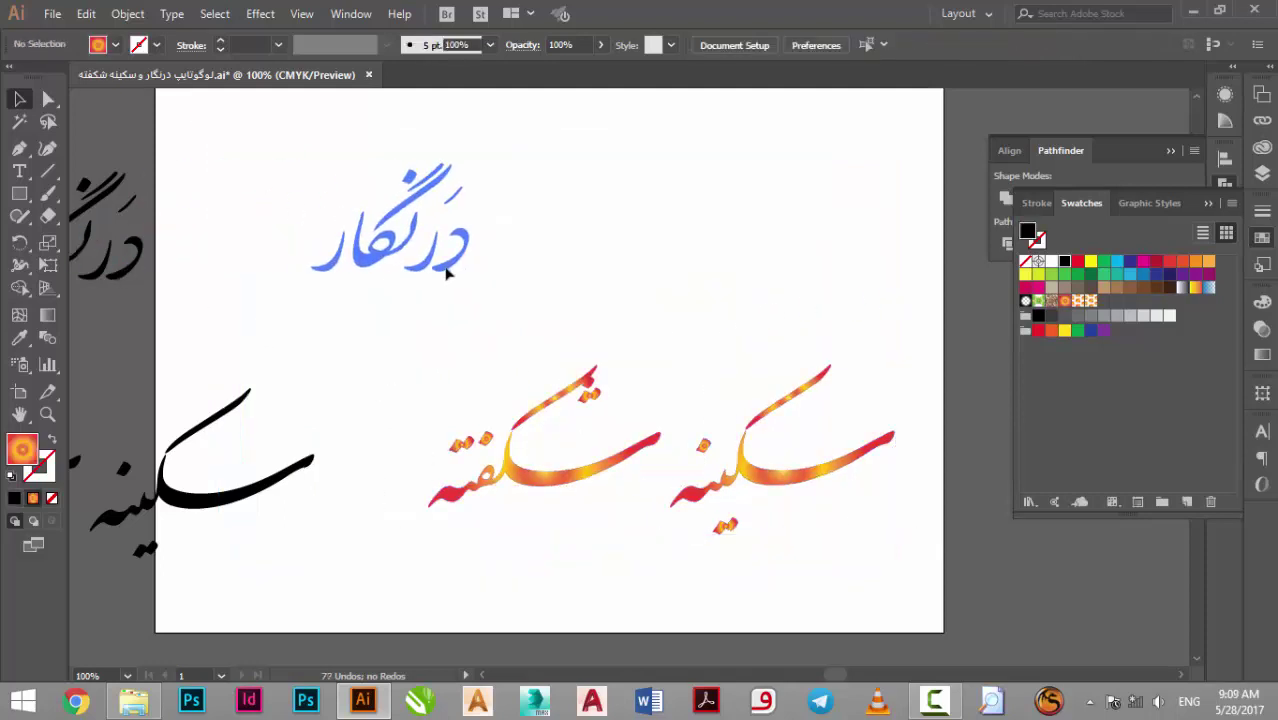
Copy the black درنگار word onto the artboard and make a pattern from it with Object > Pattern > Make
drag(120, 285, 445, 281)
click(127, 13)
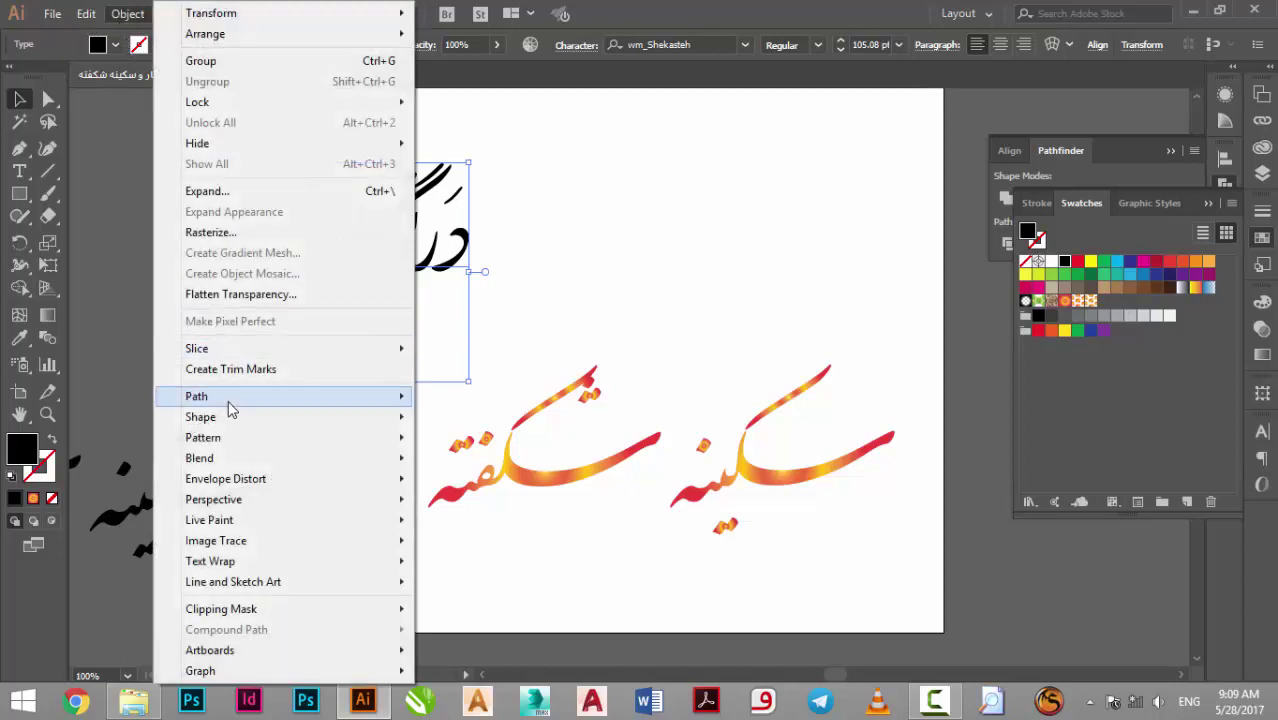
mouse_move(213, 499)
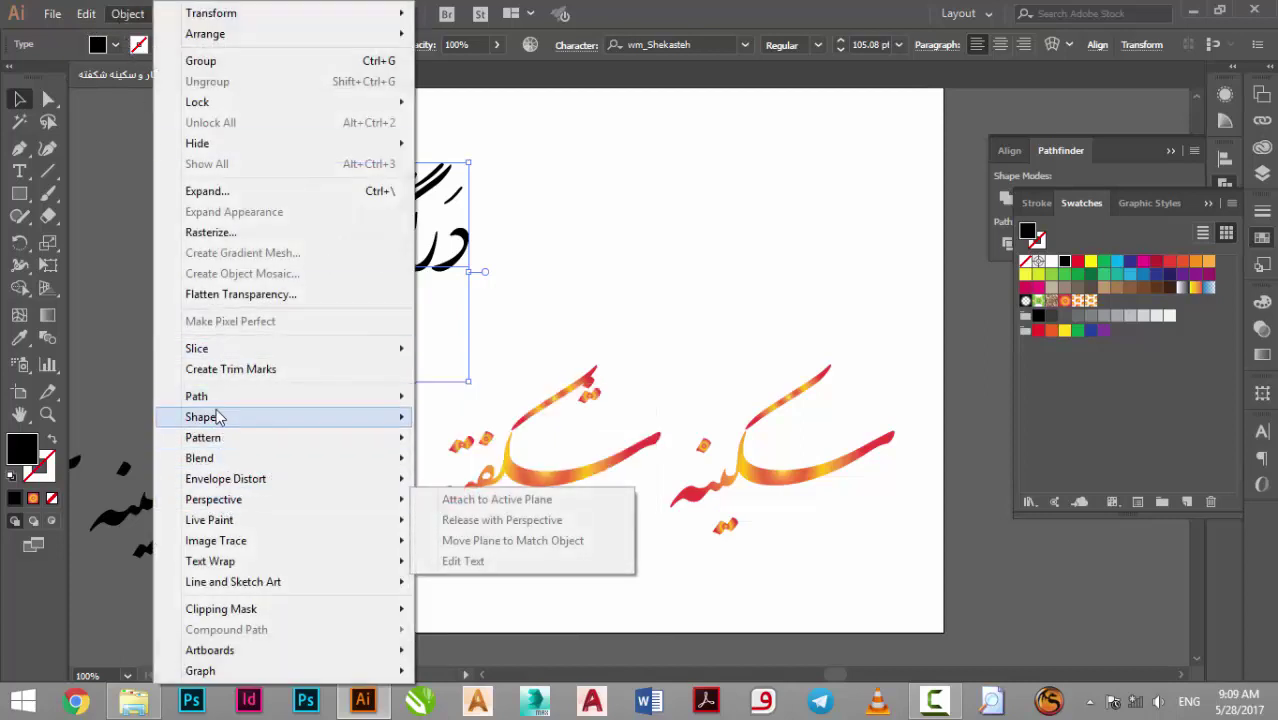
click(492, 440)
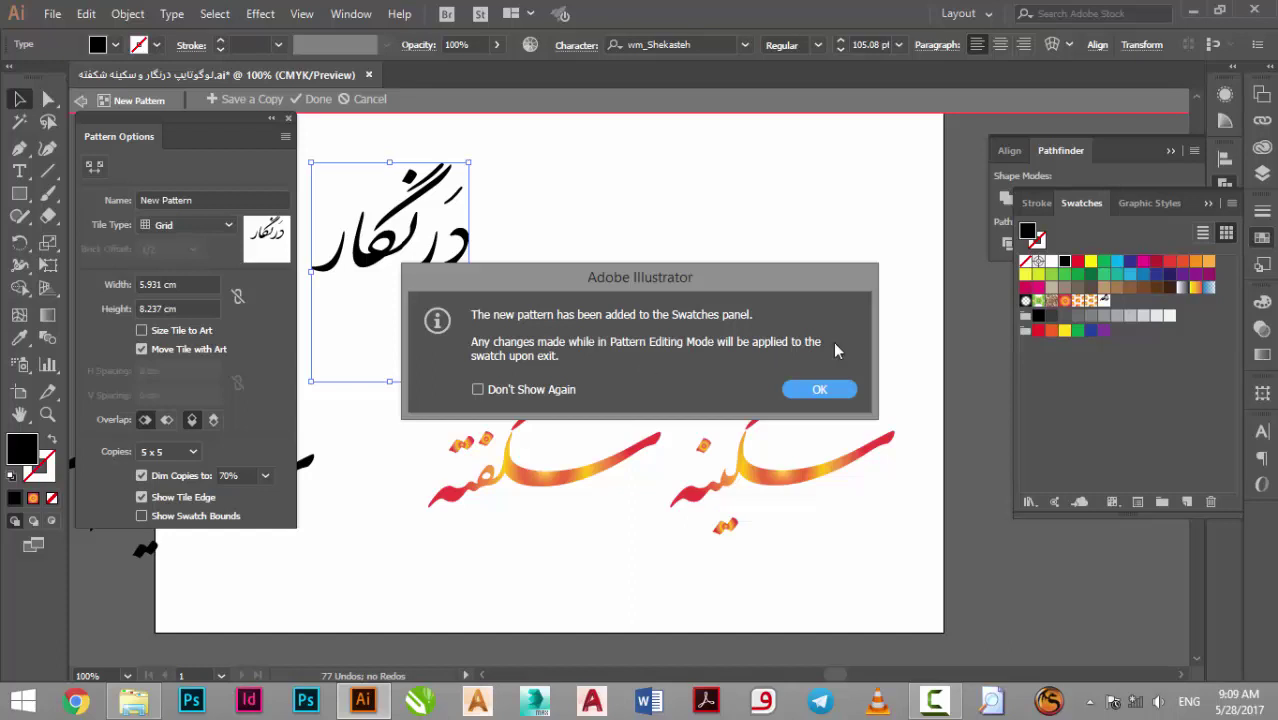
click(812, 389)
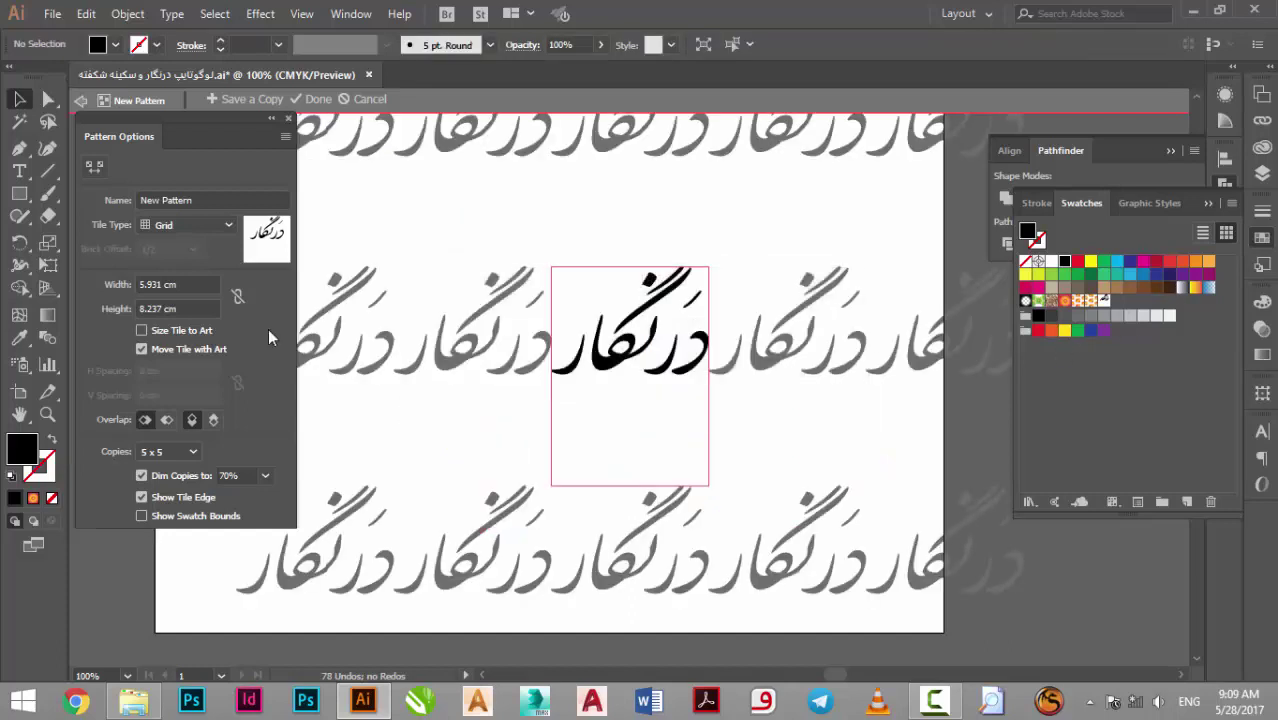
Set the درنگار tile type to Brick by Column with a 1/2 offset and the tile width to 2 cm
click(229, 229)
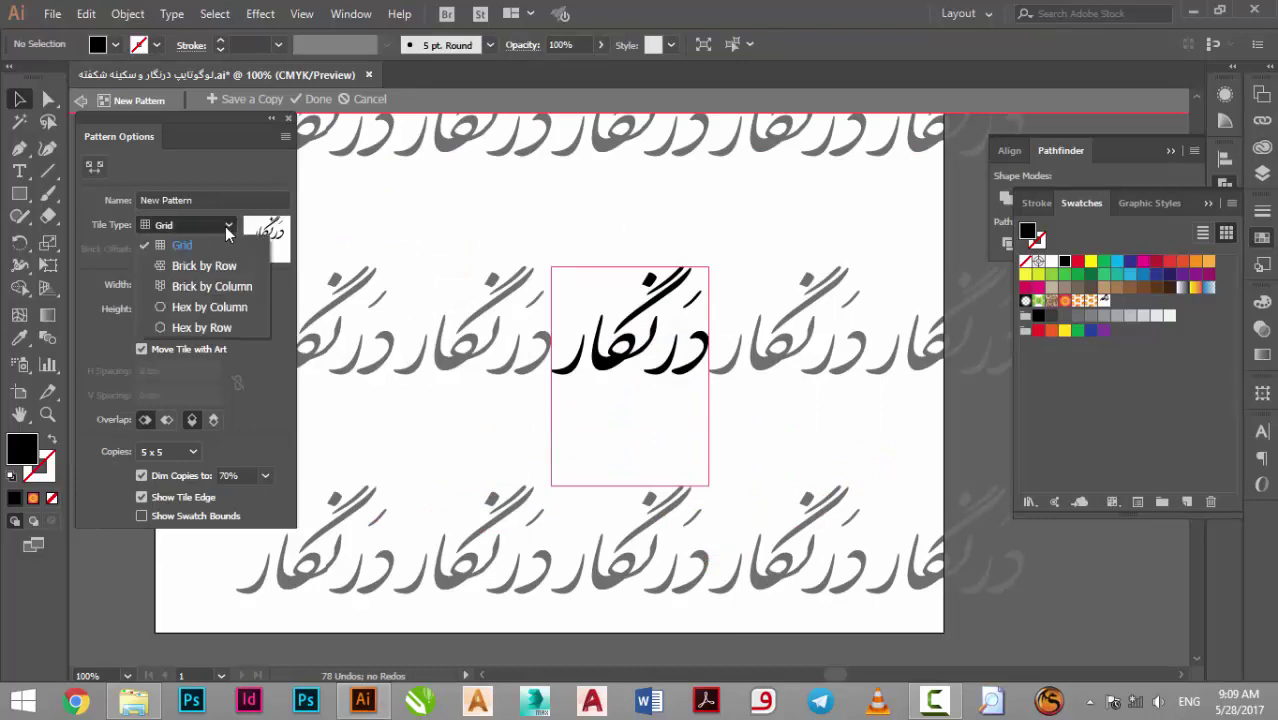
click(220, 264)
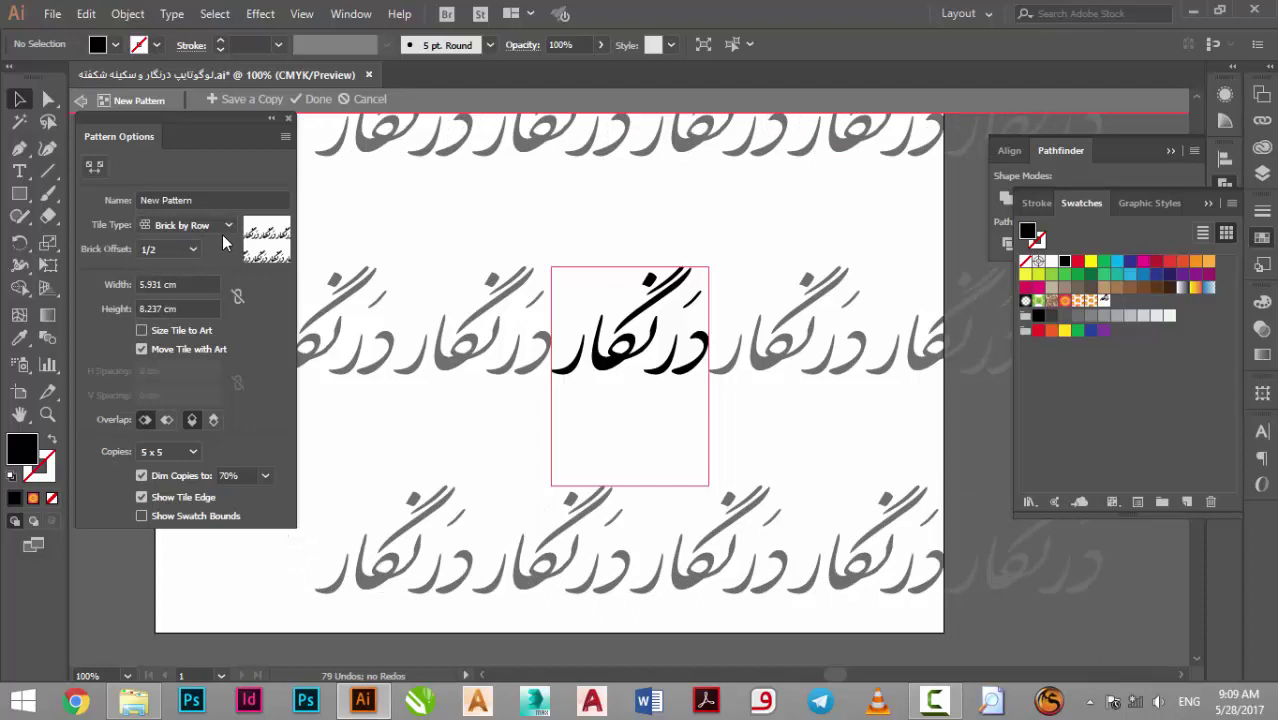
click(222, 232)
key(Escape)
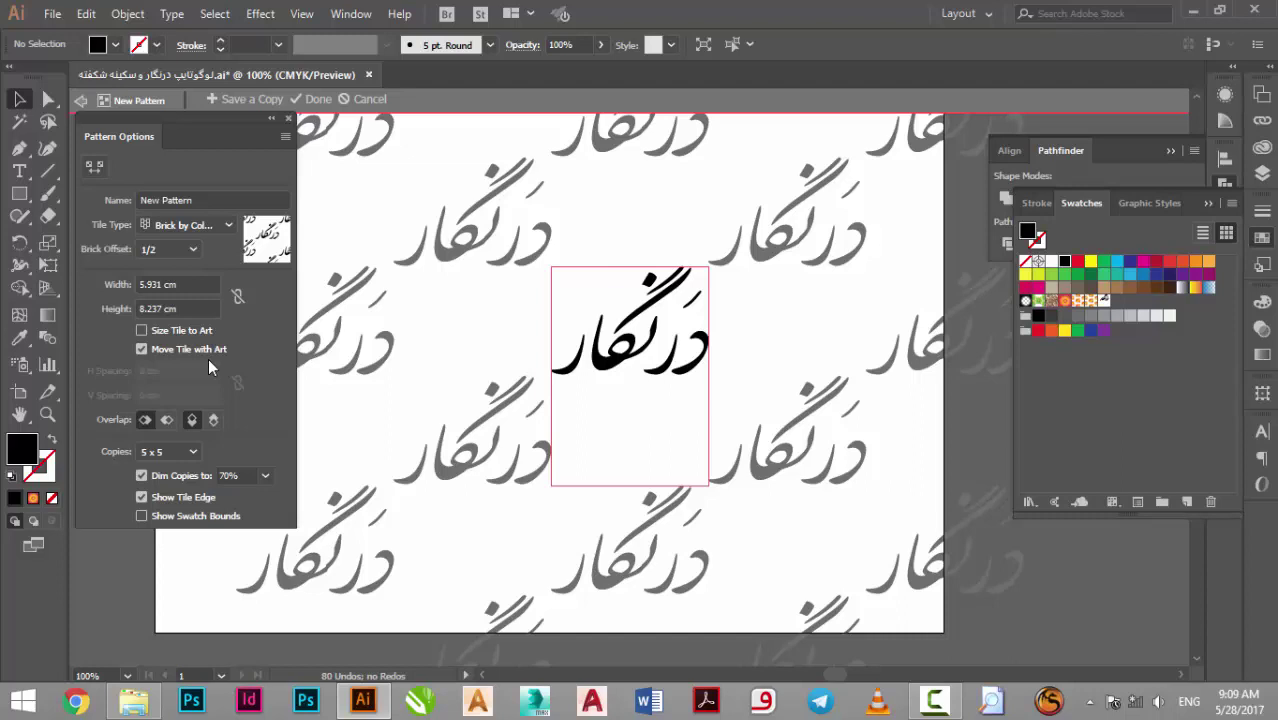
click(182, 283)
text(2)
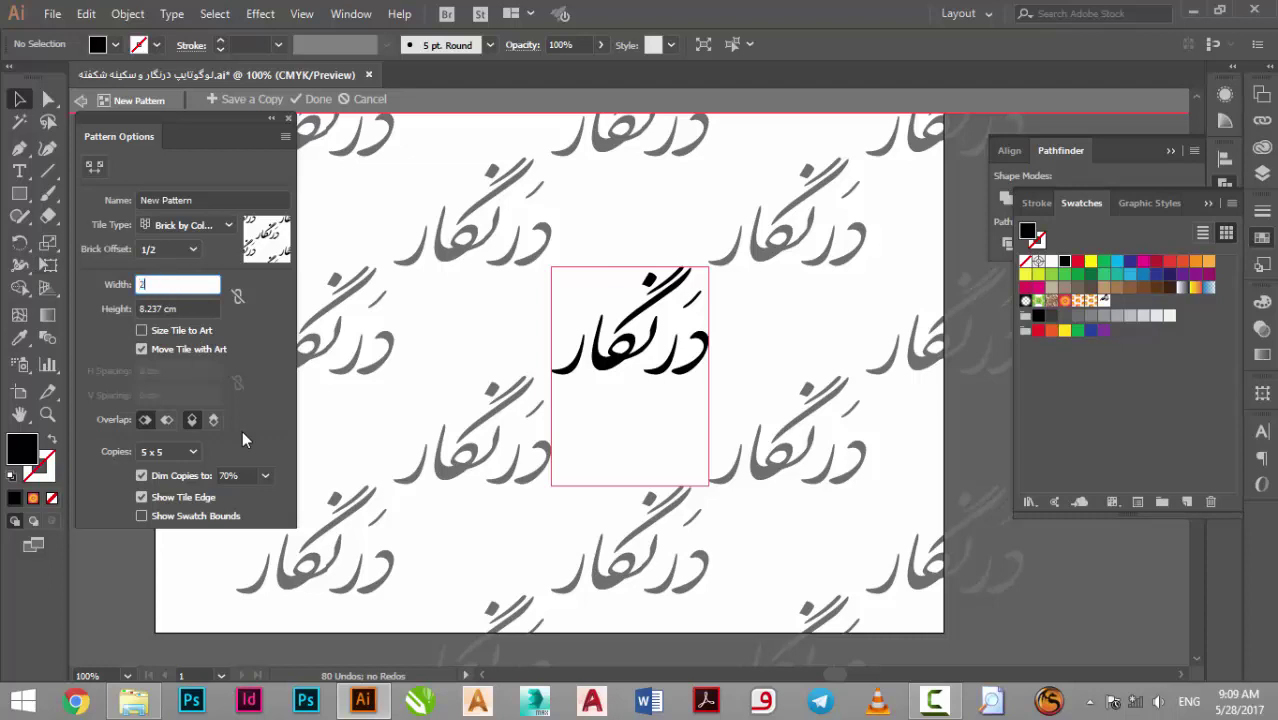
key(Tab)
Set the tile height to 2 cm and try different tile overlap orders
text(2)
key(Tab)
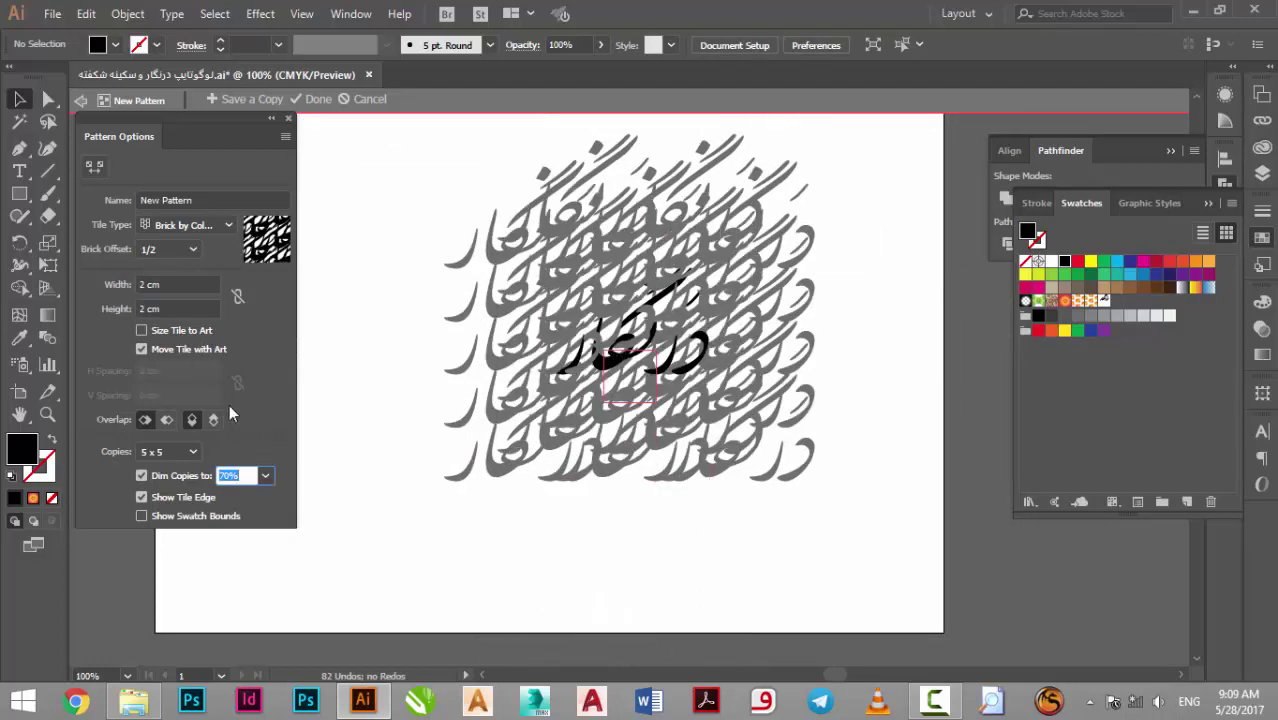
click(213, 420)
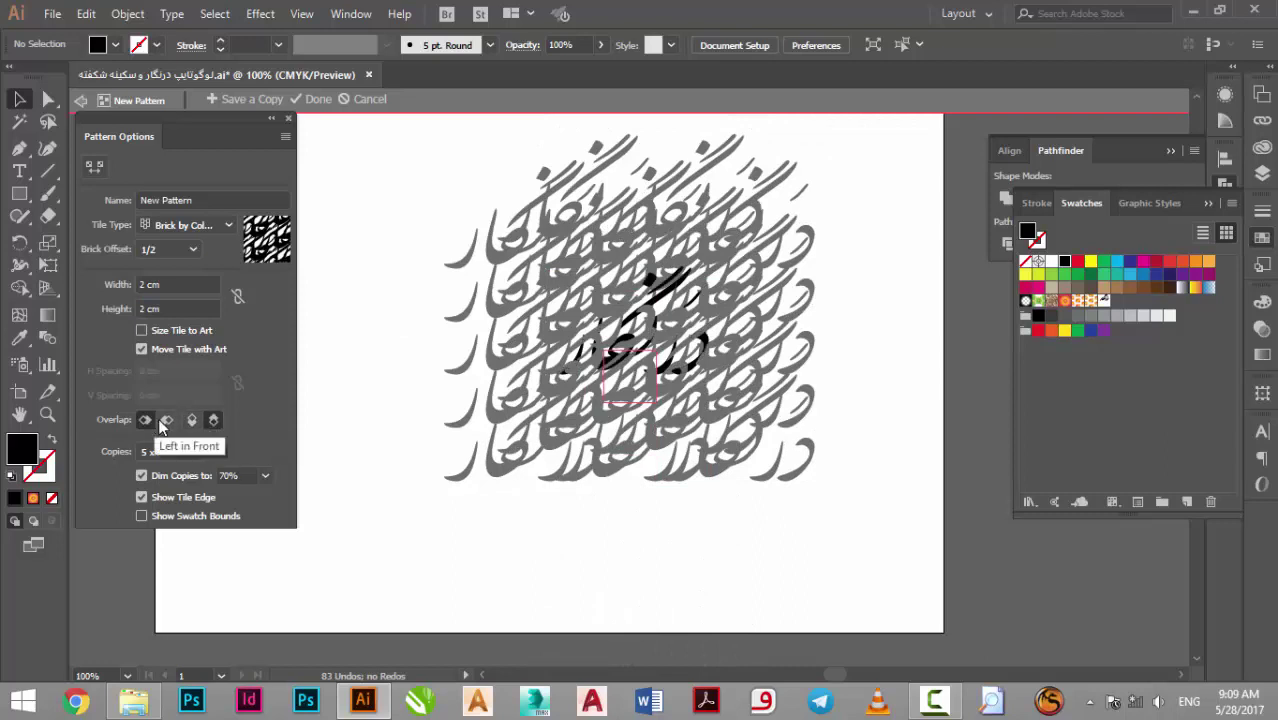
click(166, 420)
click(145, 420)
click(191, 420)
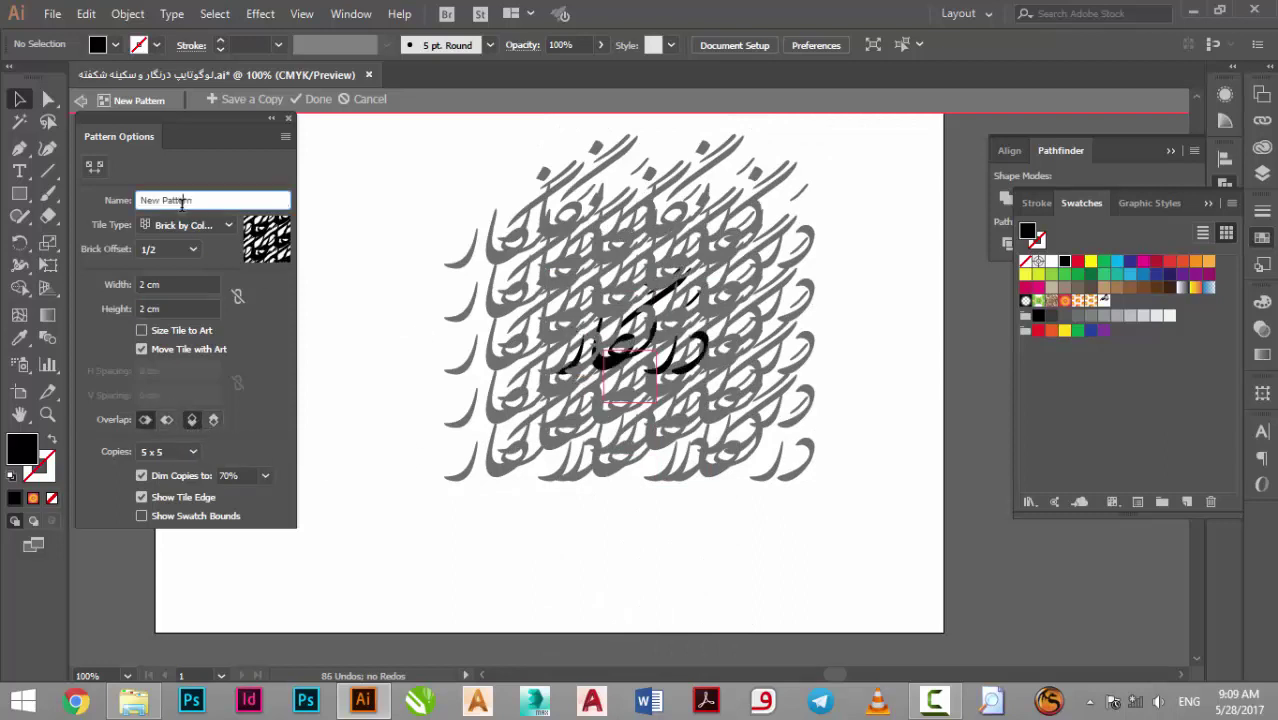
Switch tiling to Hex by Row and resize the tile to 3 cm by 3 cm
click(198, 226)
click(196, 307)
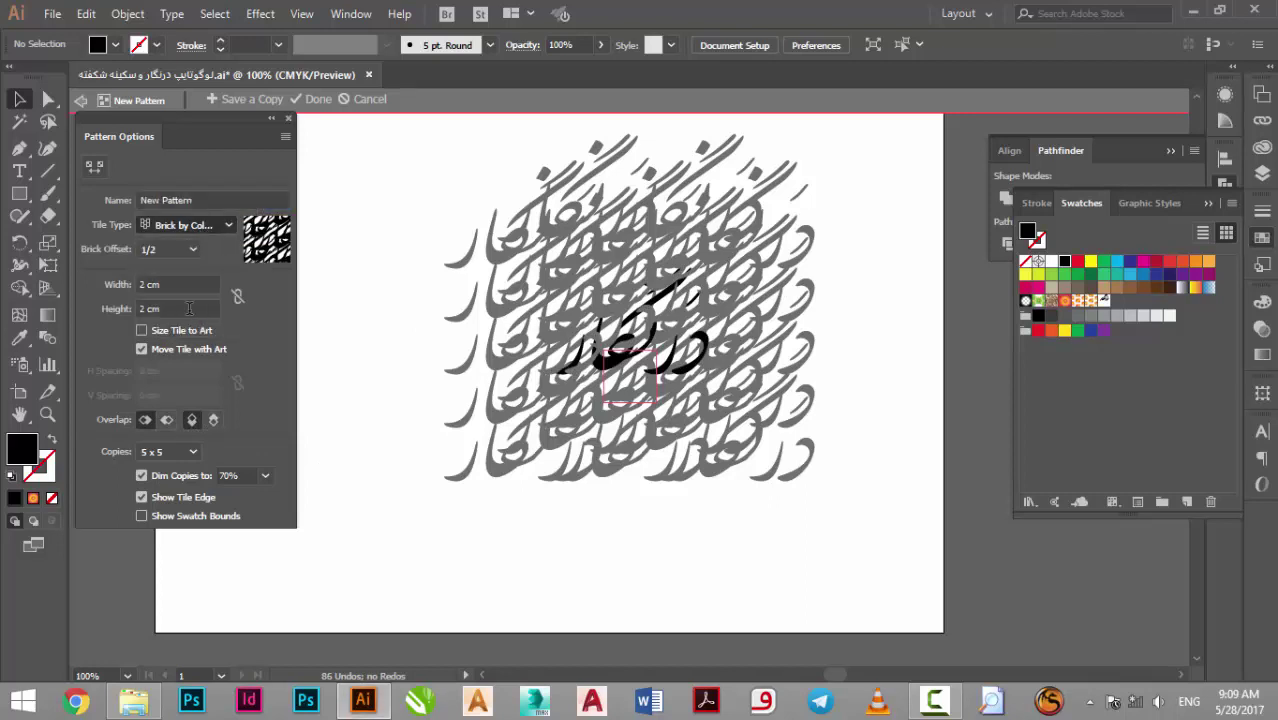
click(195, 225)
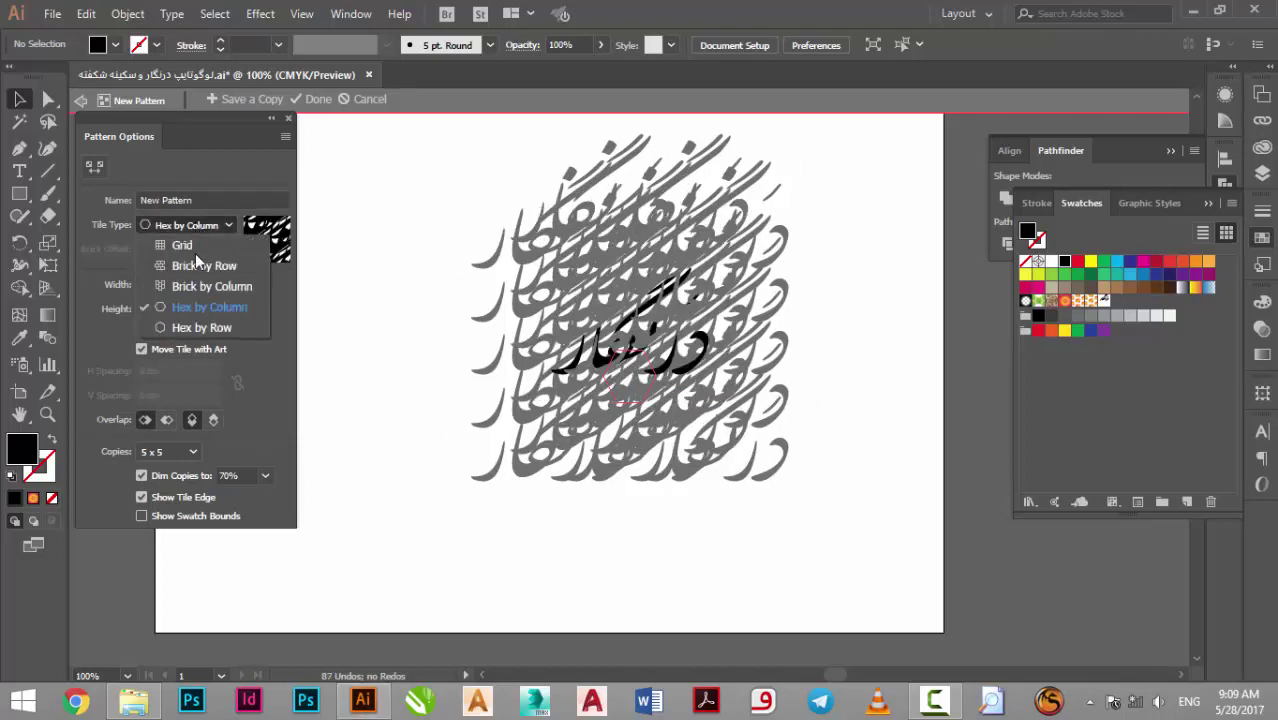
click(197, 325)
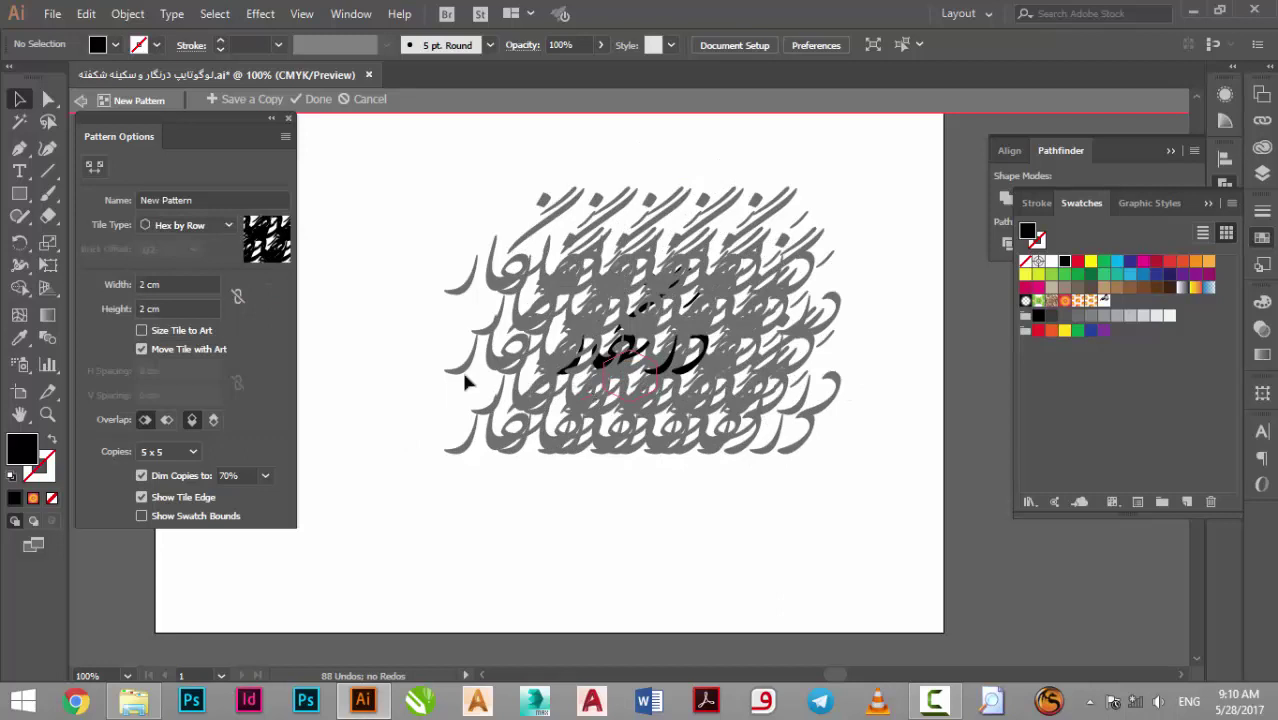
click(180, 284)
click(119, 285)
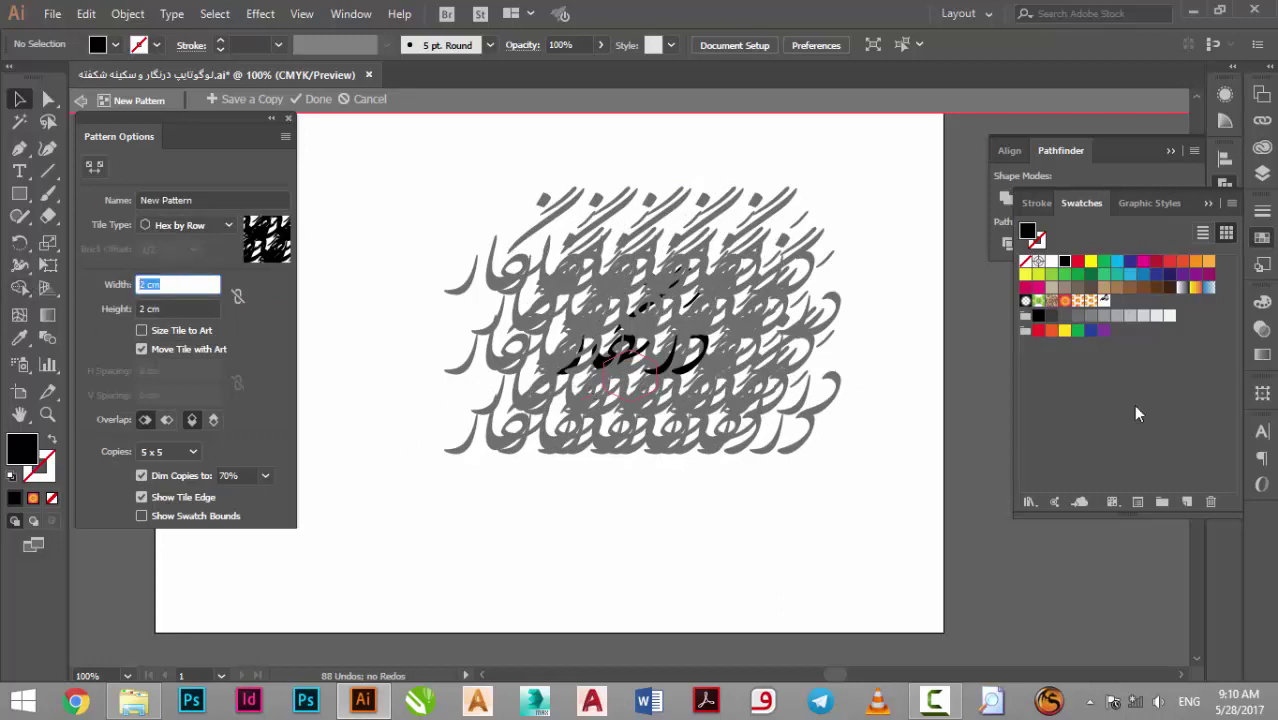
text(3)
key(Tab)
text(3)
key(Tab)
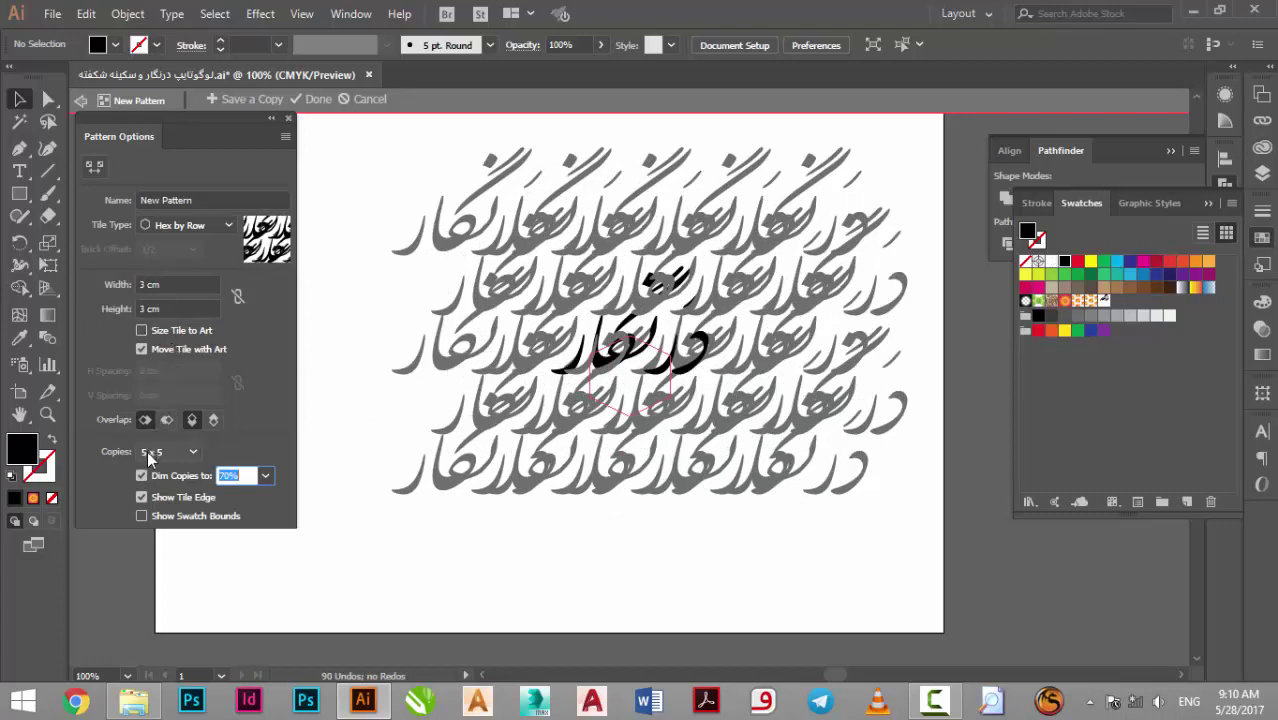
Preview the pattern as 5 x 7 copies and close Pattern Options
click(194, 452)
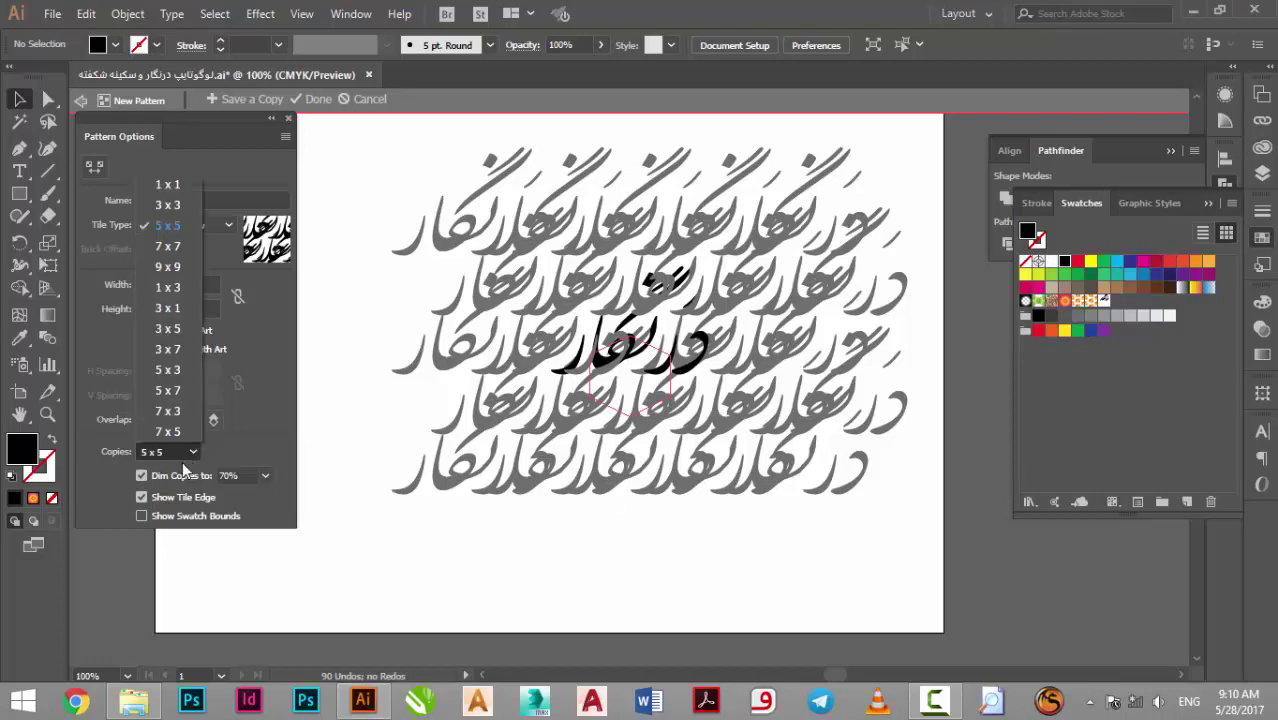
click(168, 391)
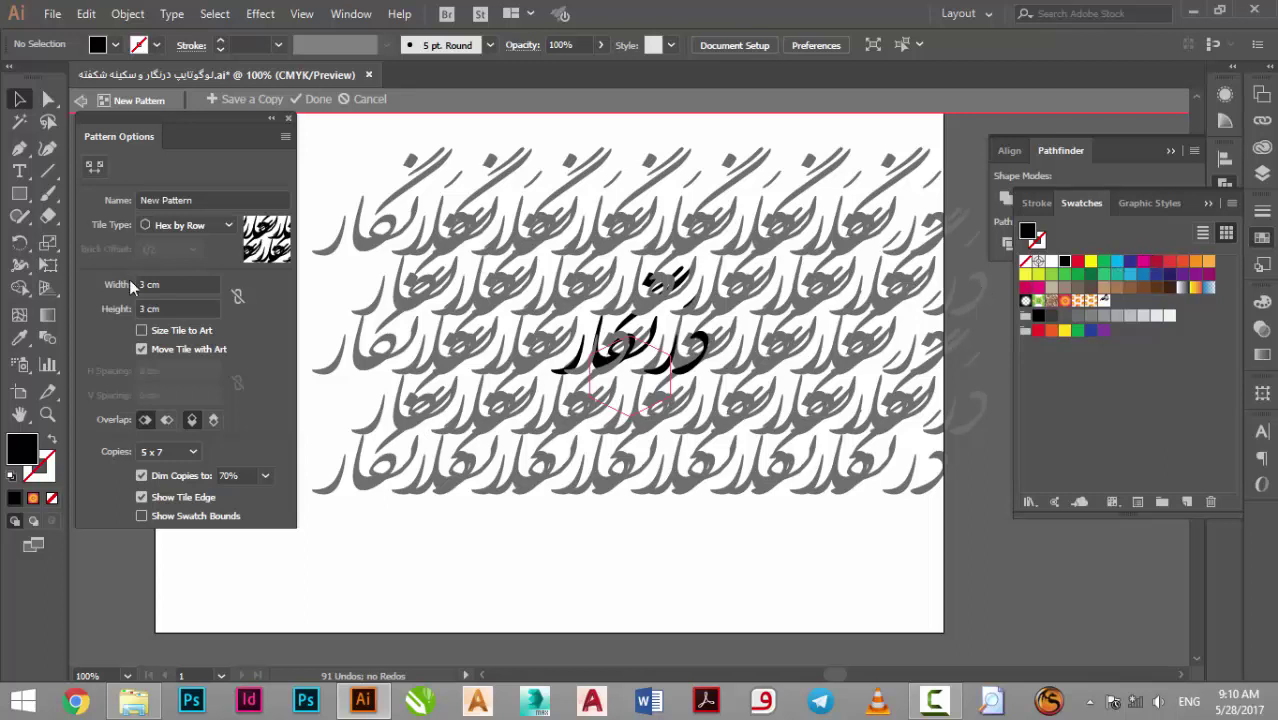
click(288, 120)
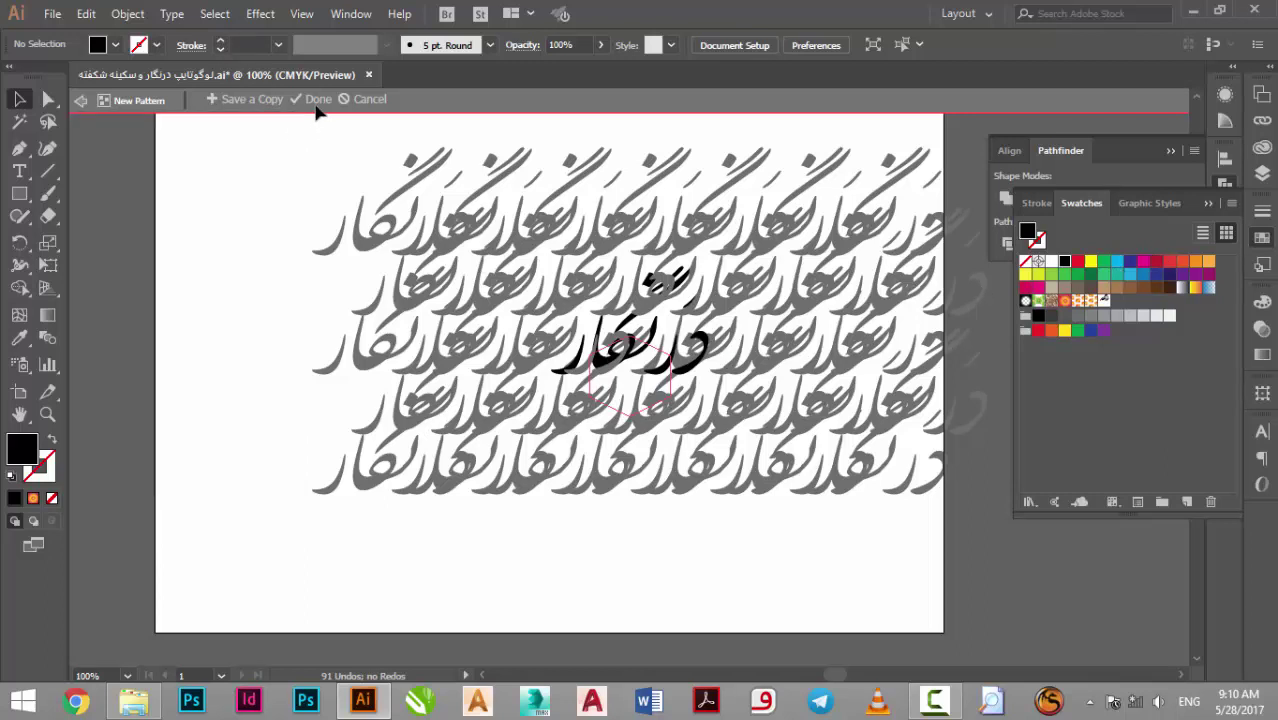
Save a copy of the درنگار pattern as a swatch and exit pattern editing
click(233, 100)
click(666, 373)
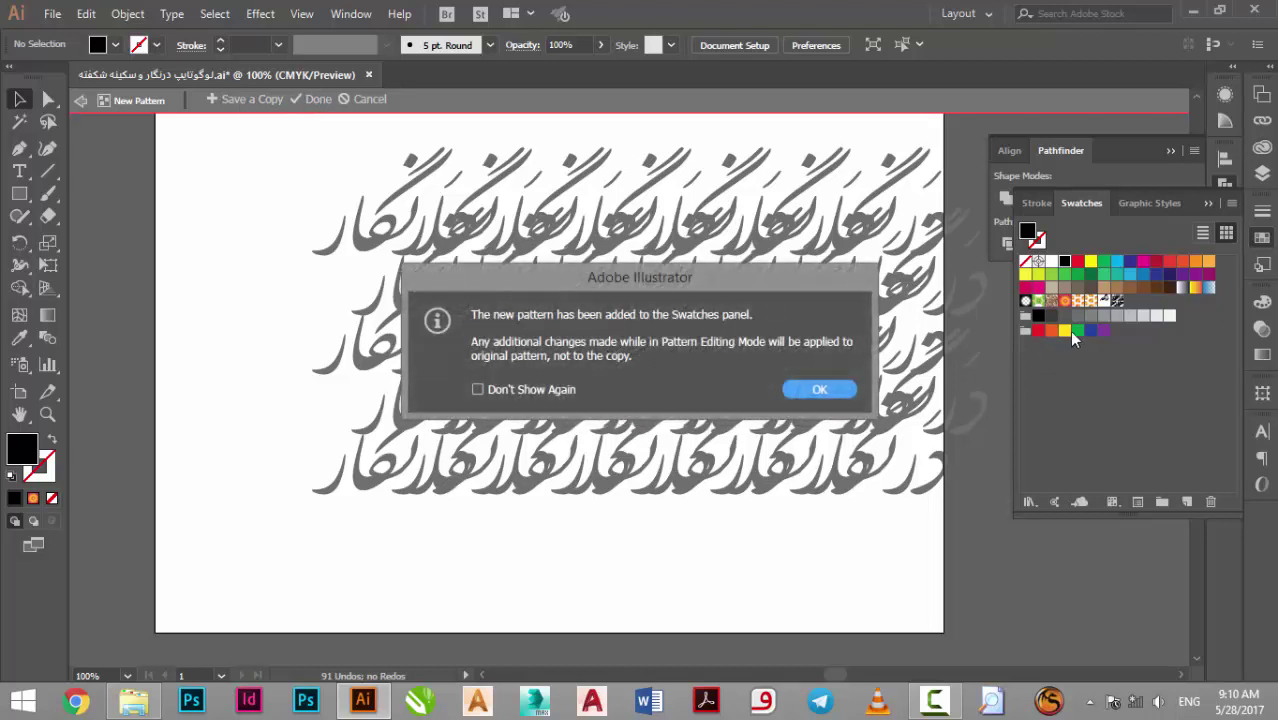
click(818, 389)
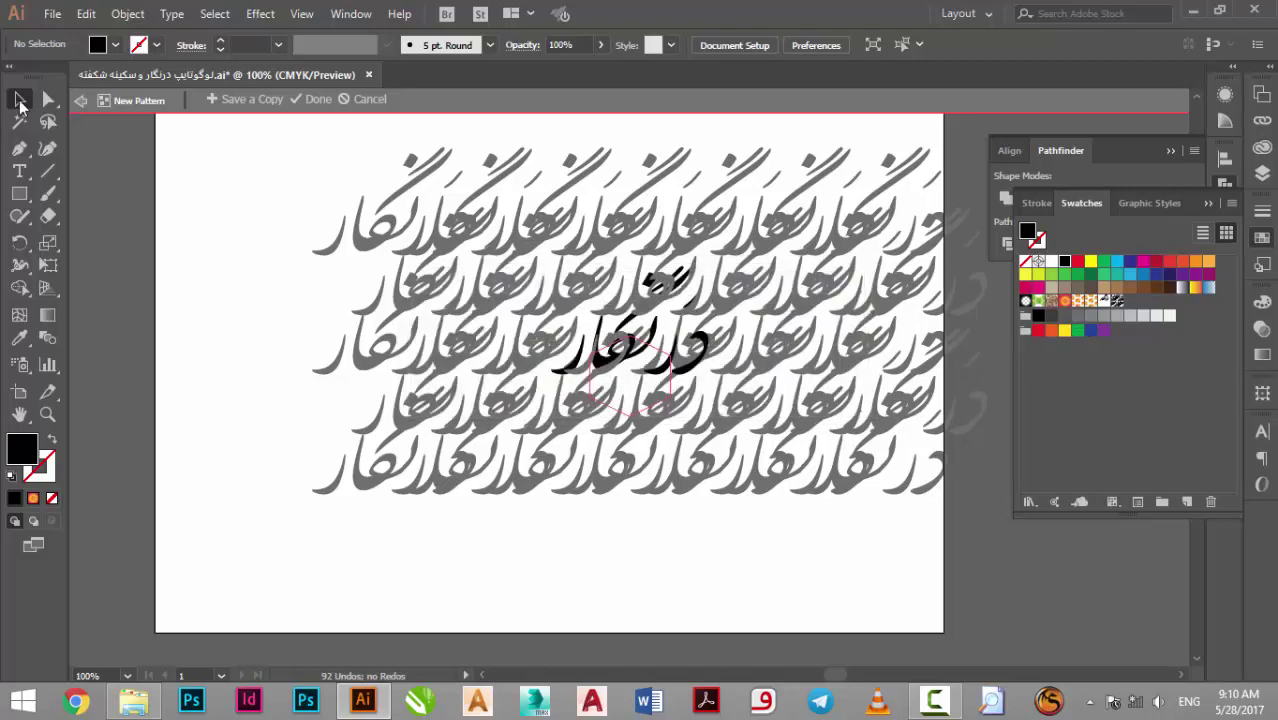
click(314, 99)
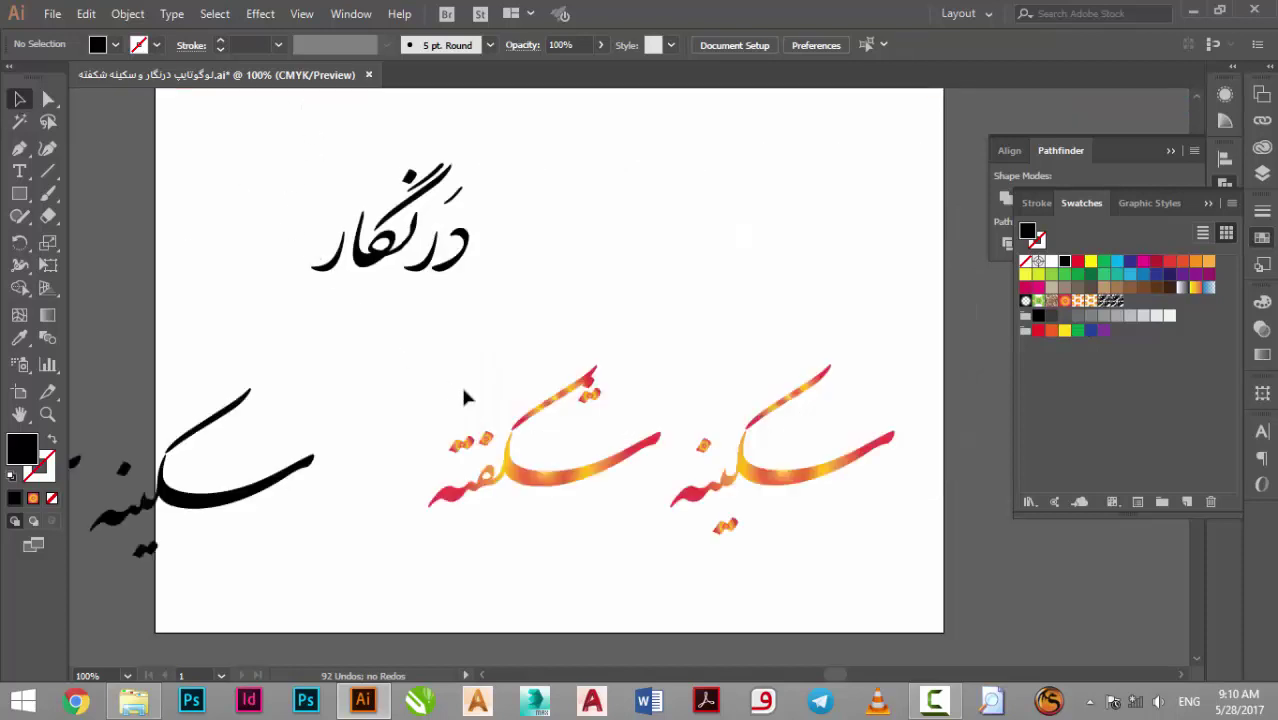
Draw a rectangle right of the درنگار text and fill it with the new pattern swatch
click(395, 255)
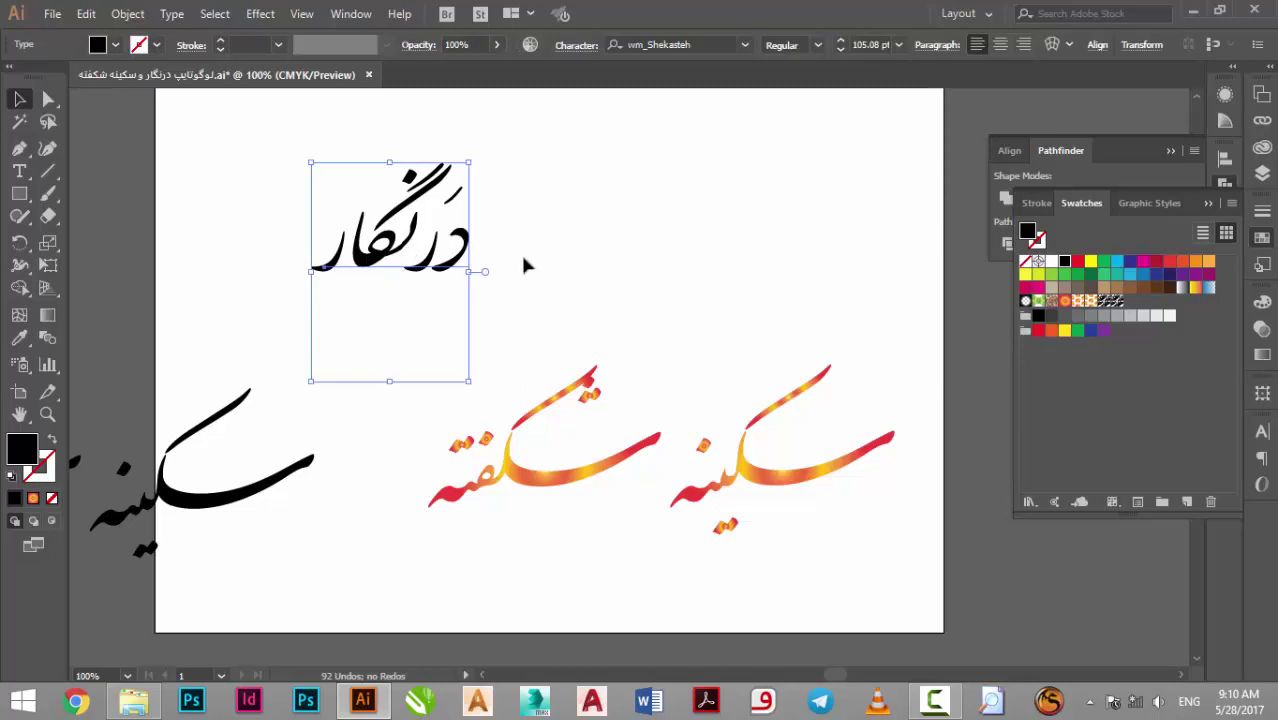
click(541, 259)
click(19, 194)
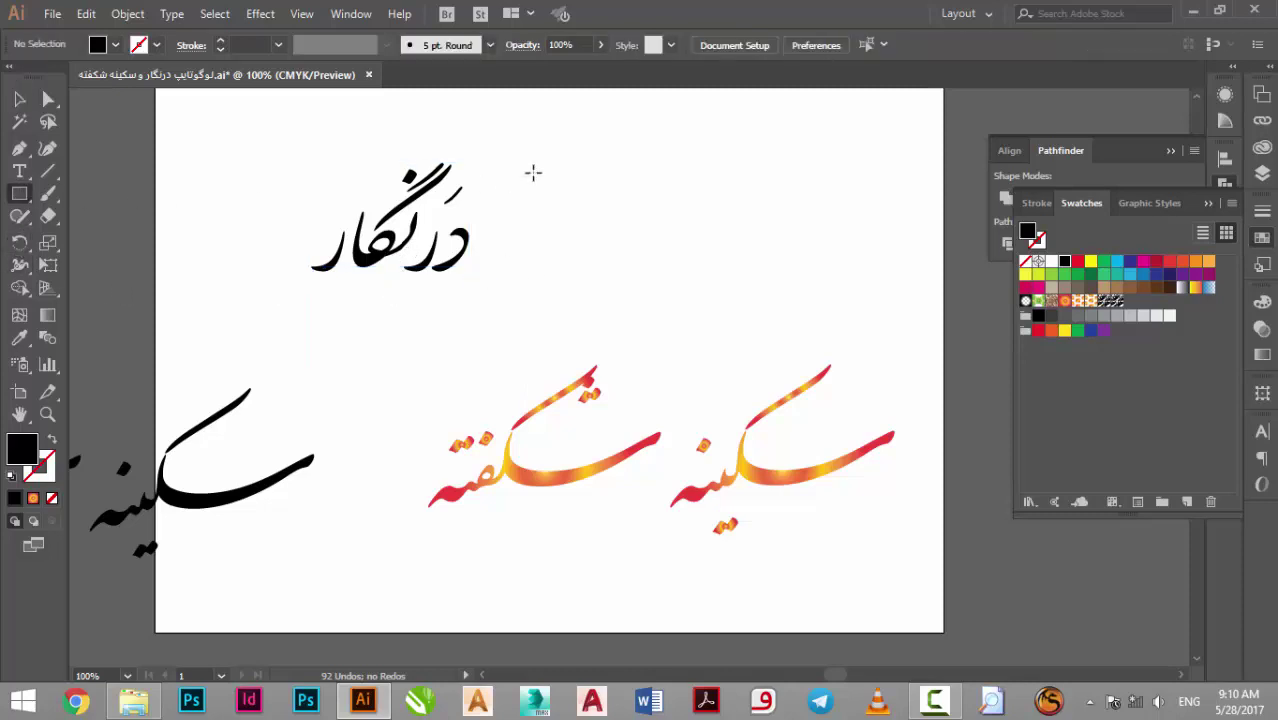
drag(534, 173, 888, 385)
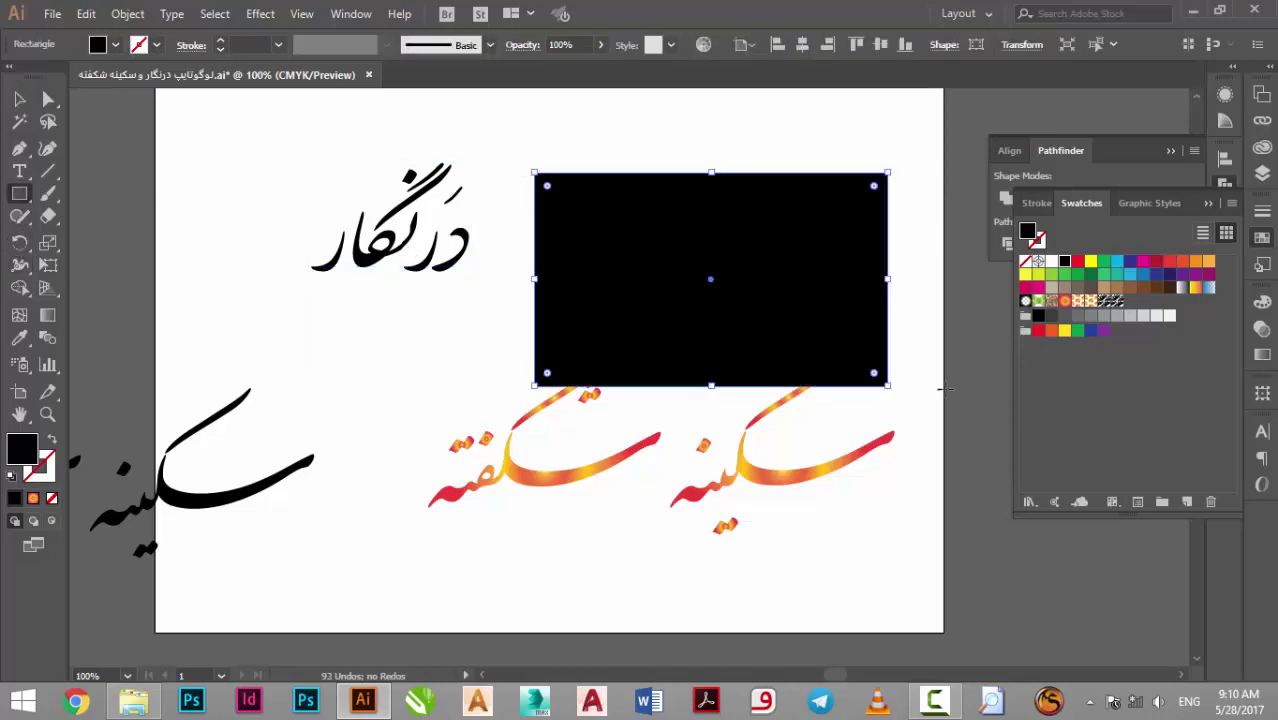
click(1115, 301)
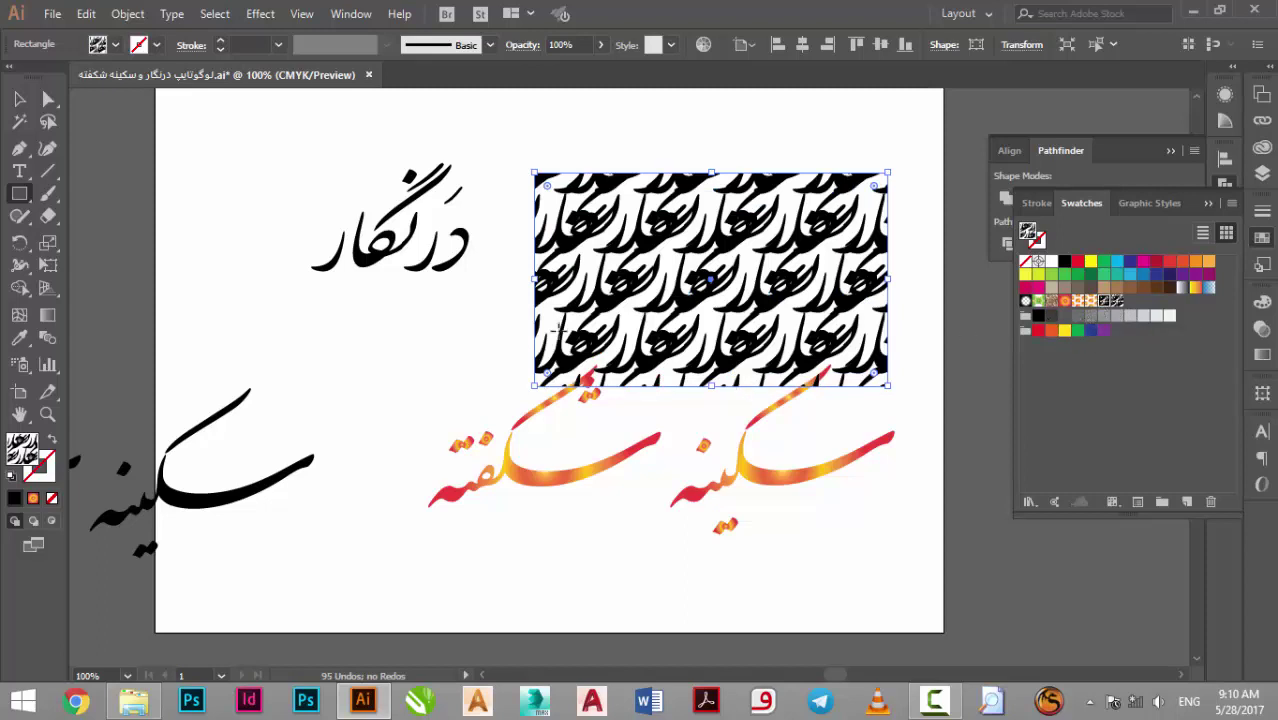
Move the pattern-filled rectangle up near the top of the page
click(19, 98)
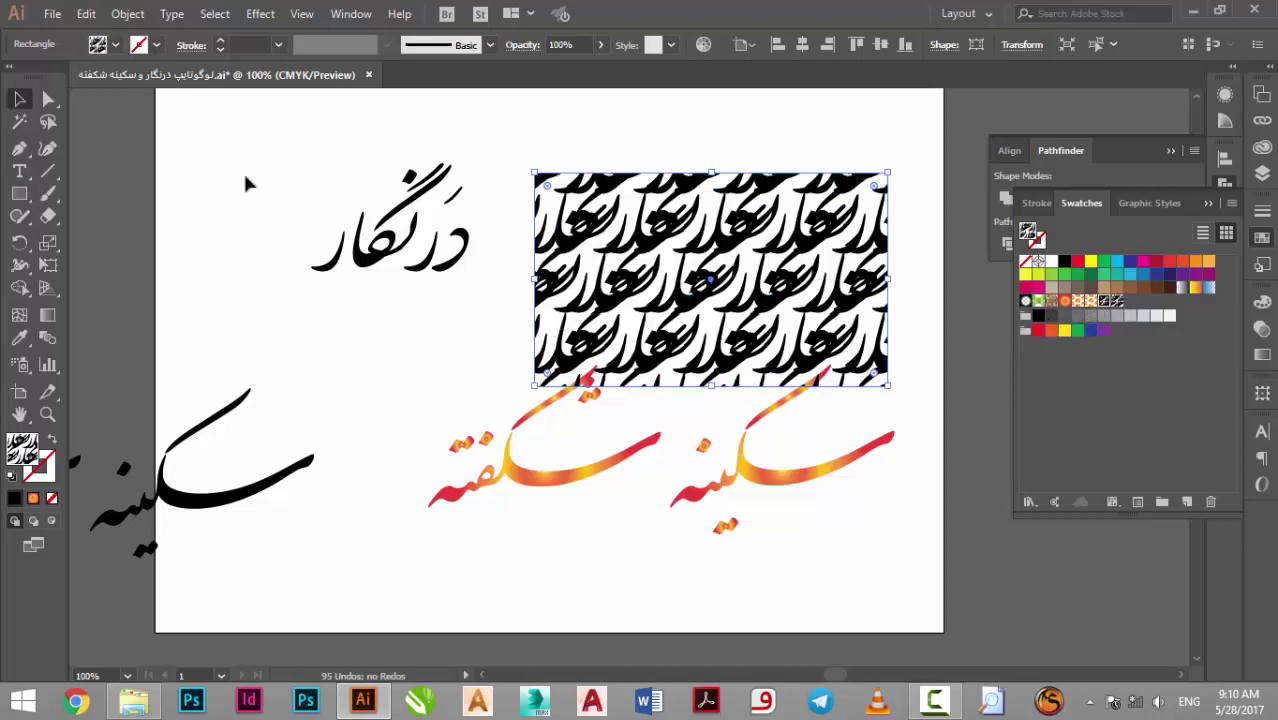
drag(593, 295, 527, 240)
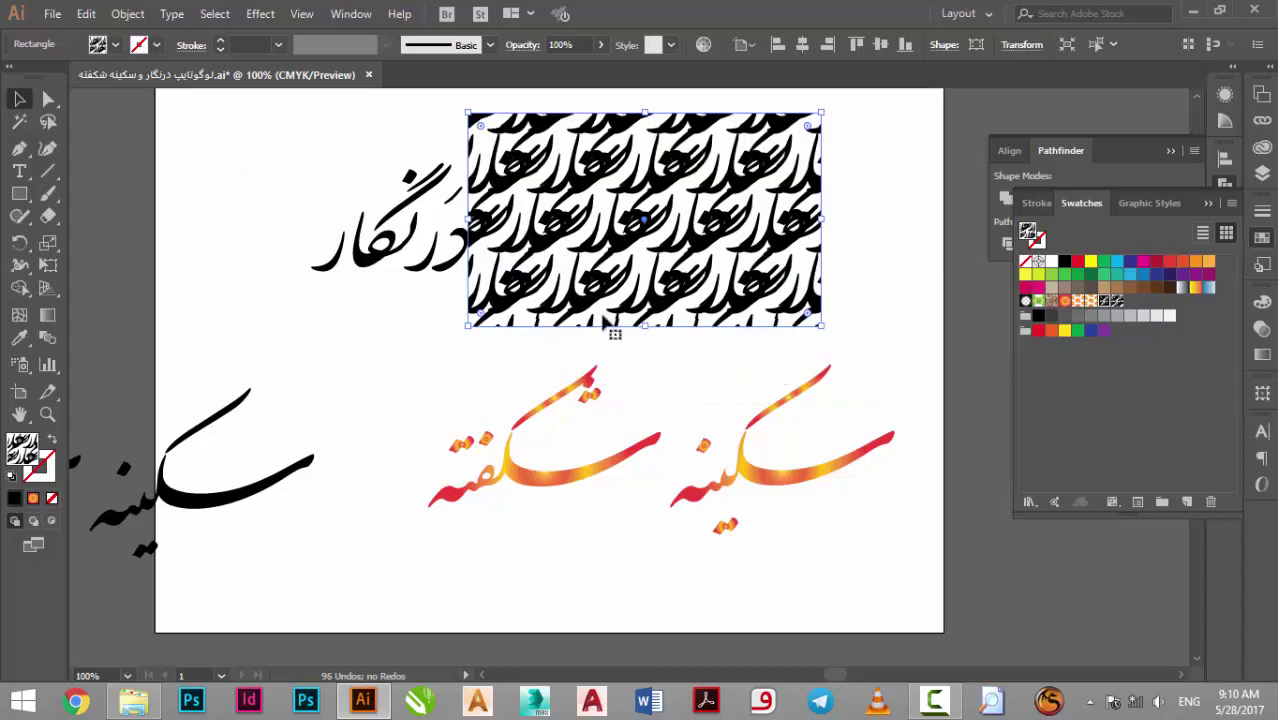
drag(590, 310, 620, 318)
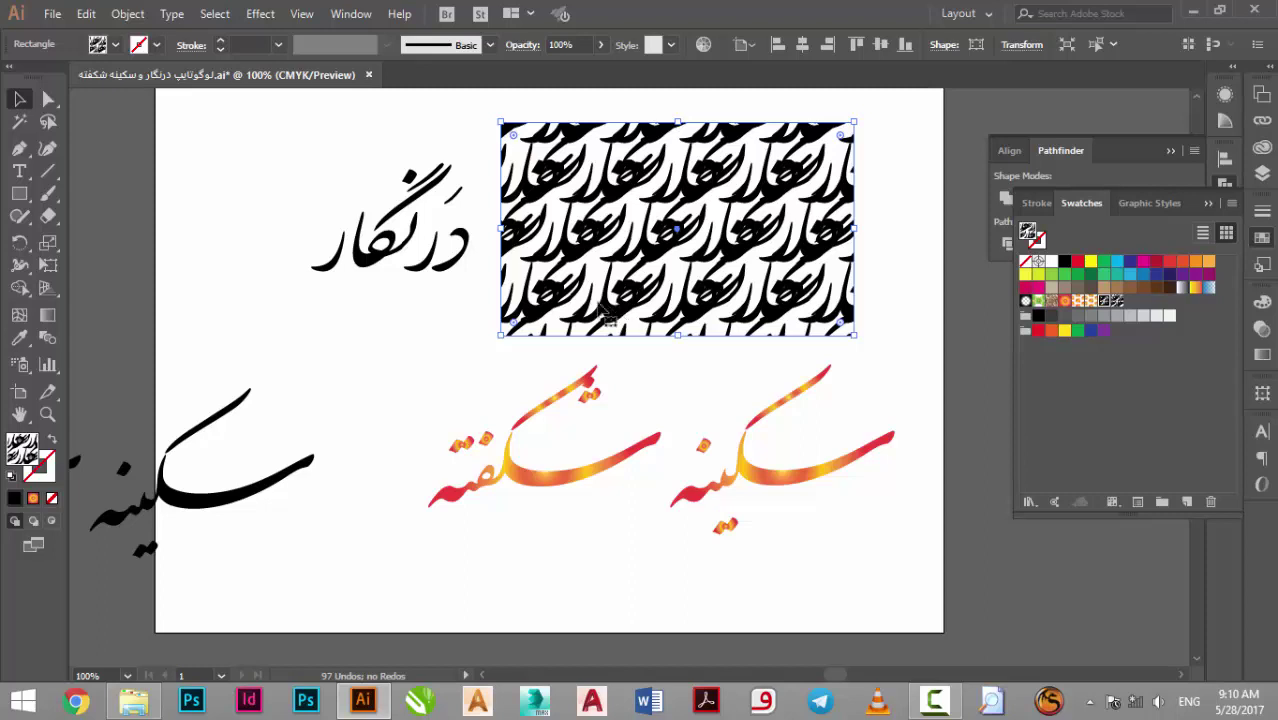
drag(17, 205, 90, 277)
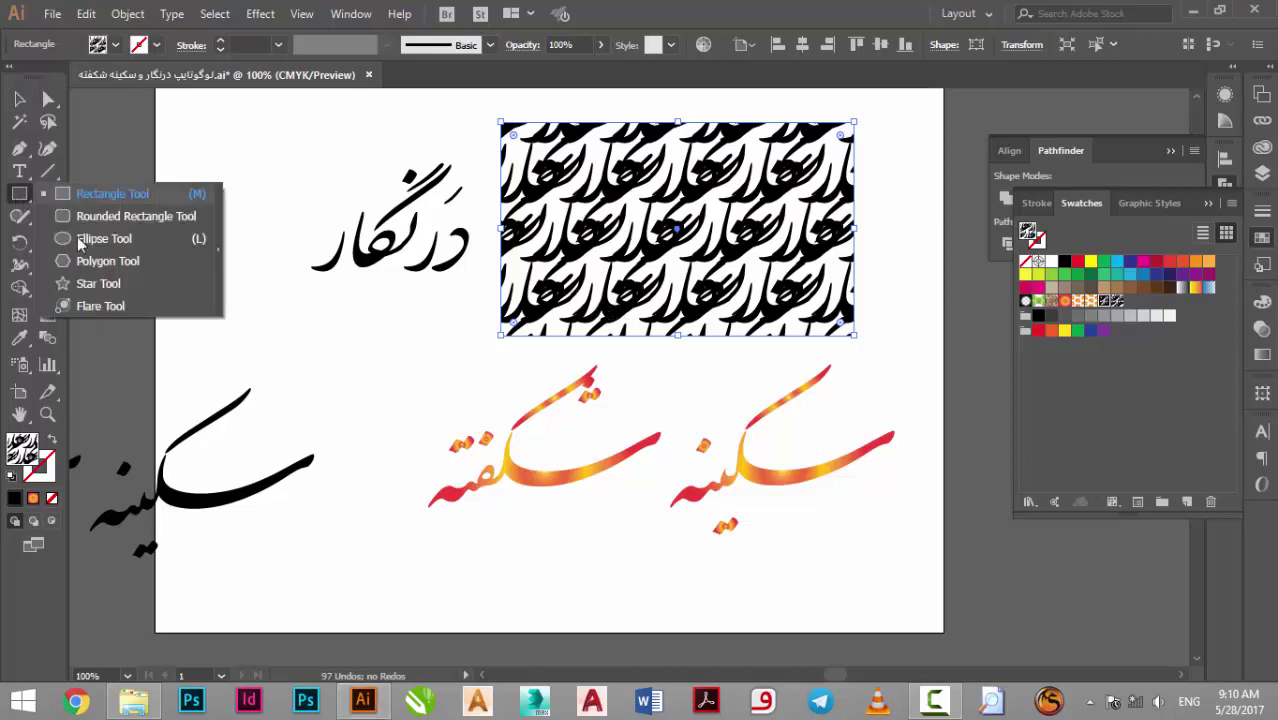
Draw a star at the left of the artboard and try making it a pattern, dismissing the warning
drag(196, 274, 263, 319)
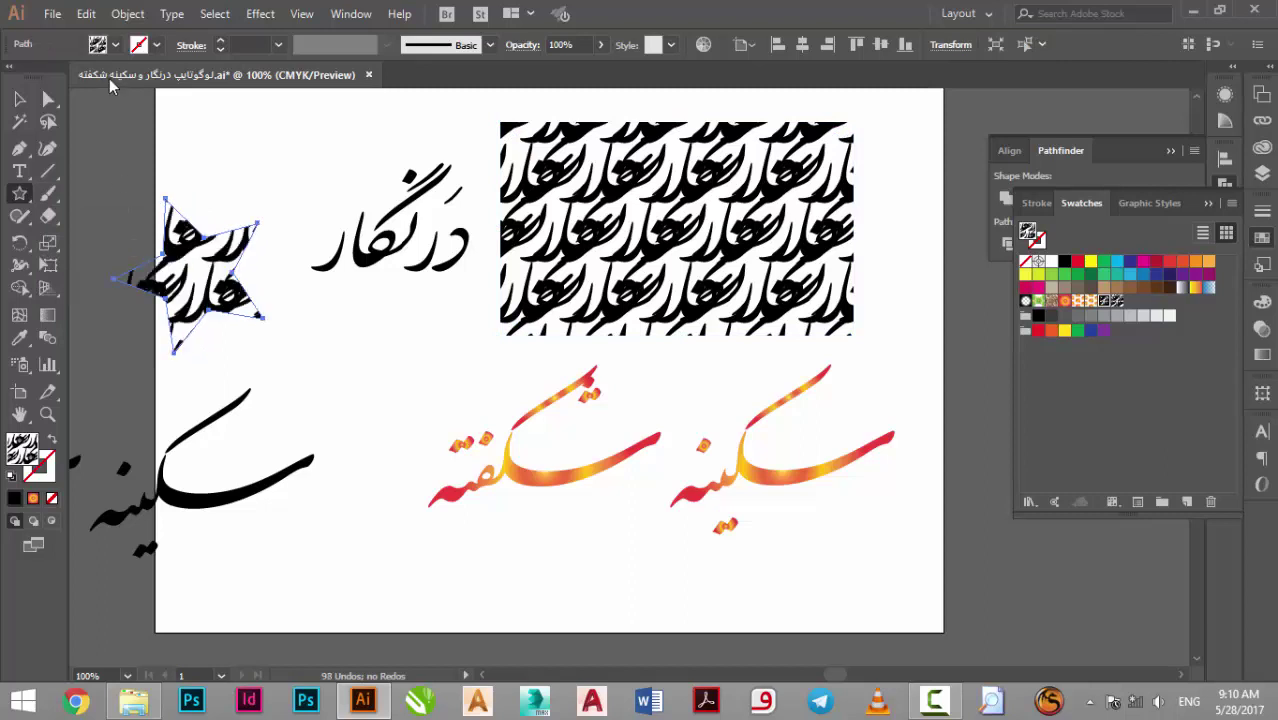
click(112, 15)
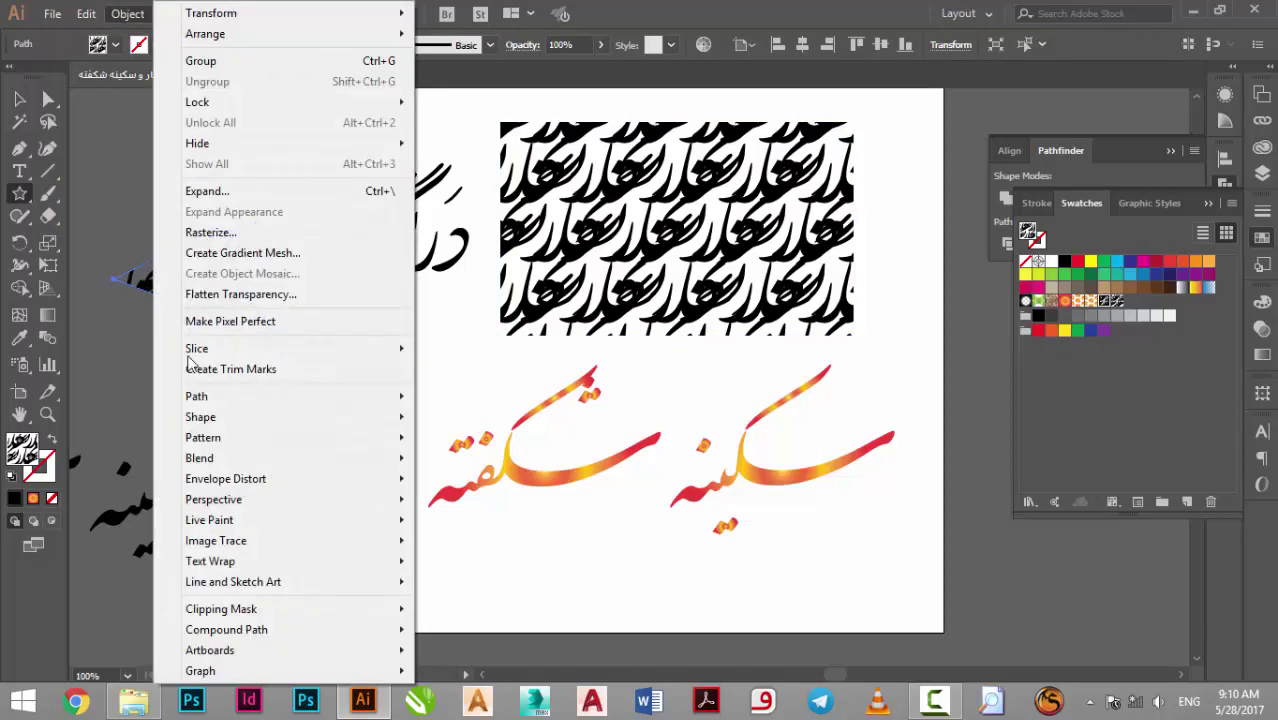
mouse_move(203, 438)
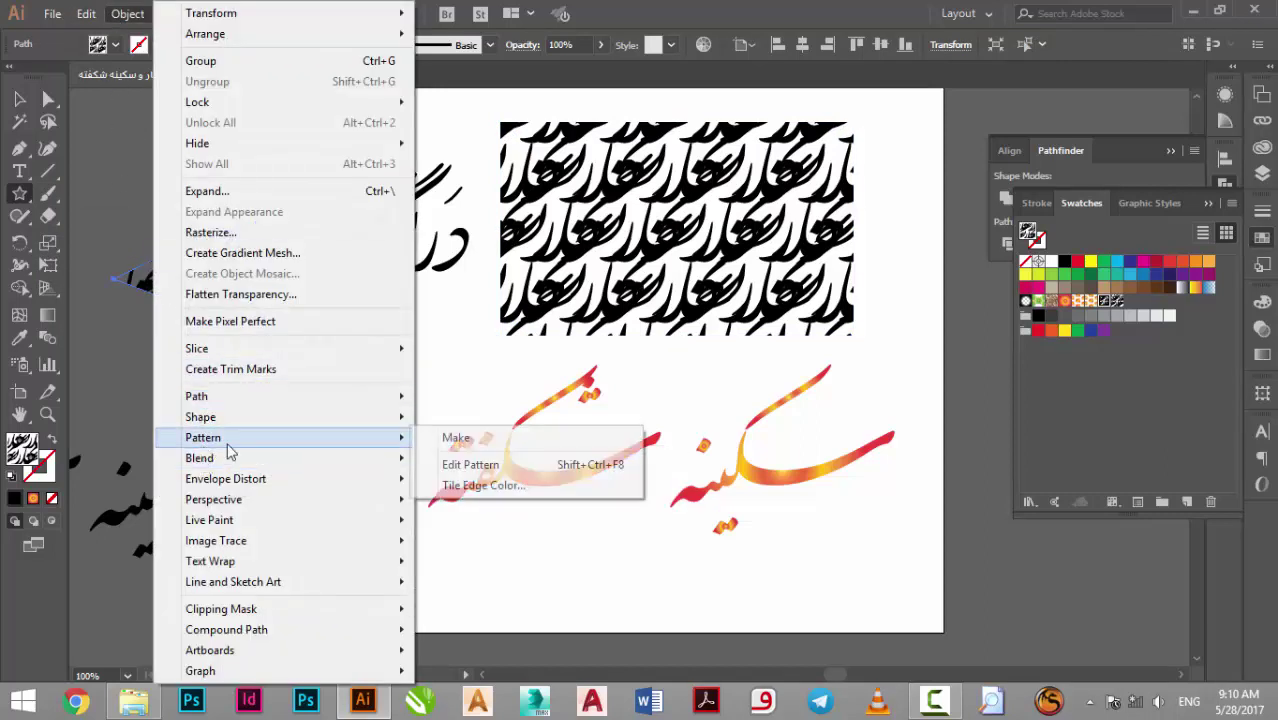
click(493, 443)
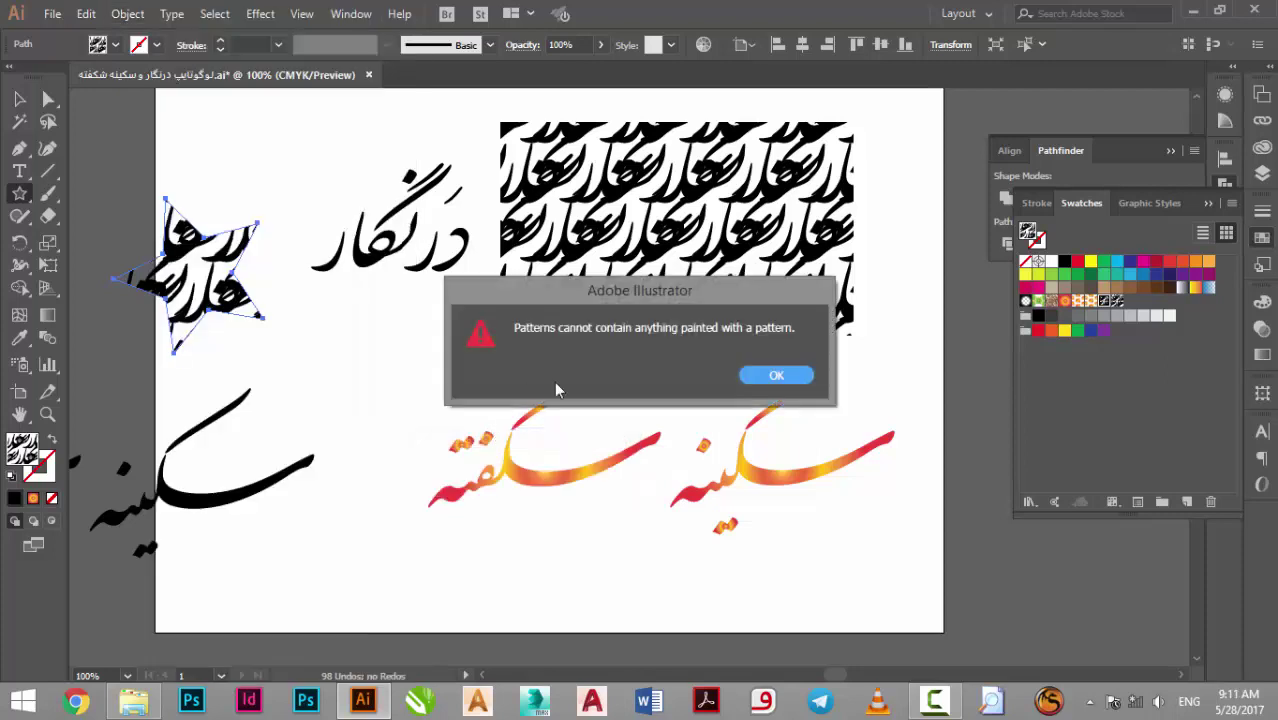
click(778, 376)
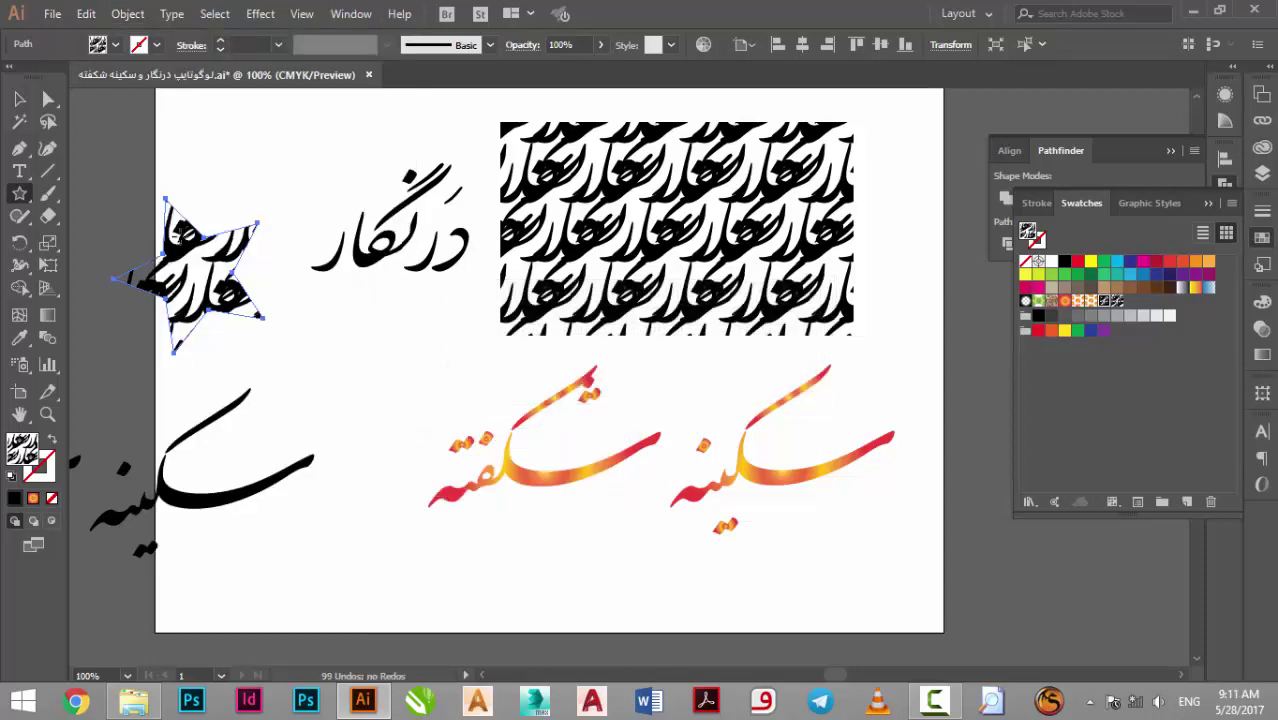
Unite the star into a single shape and fill it with solid yellow-green
click(1006, 200)
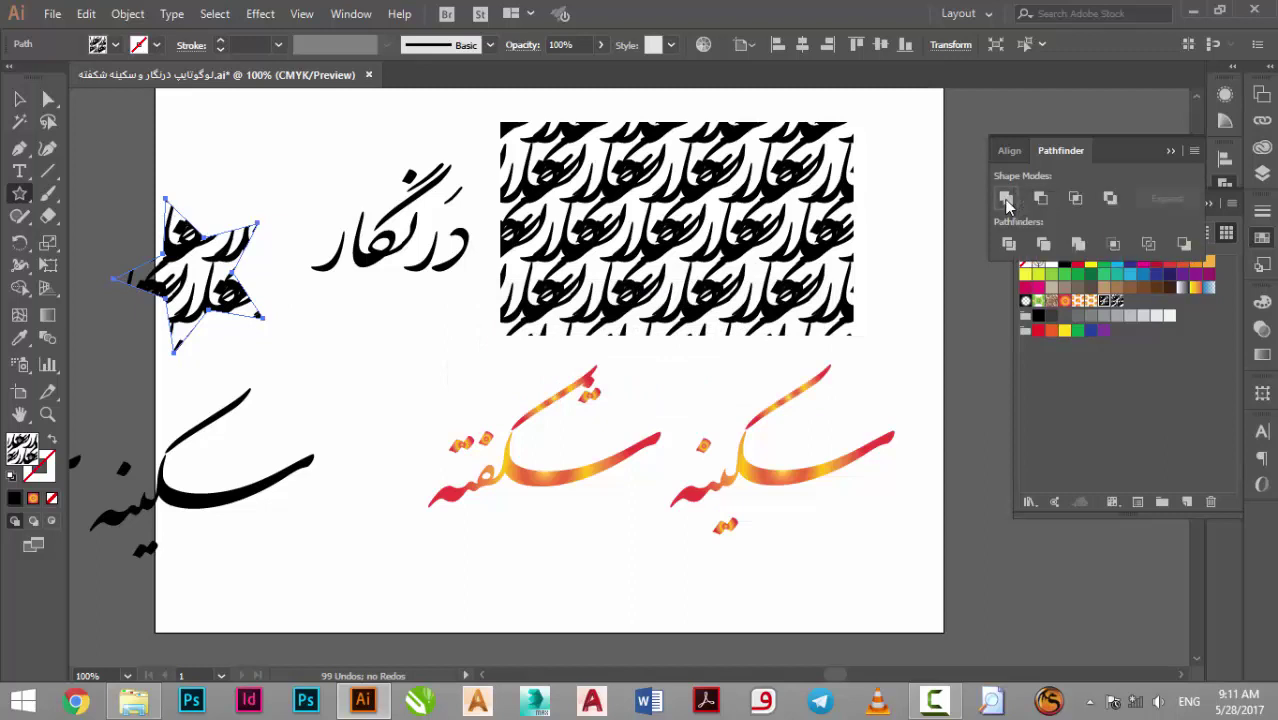
click(1006, 200)
right_click(223, 262)
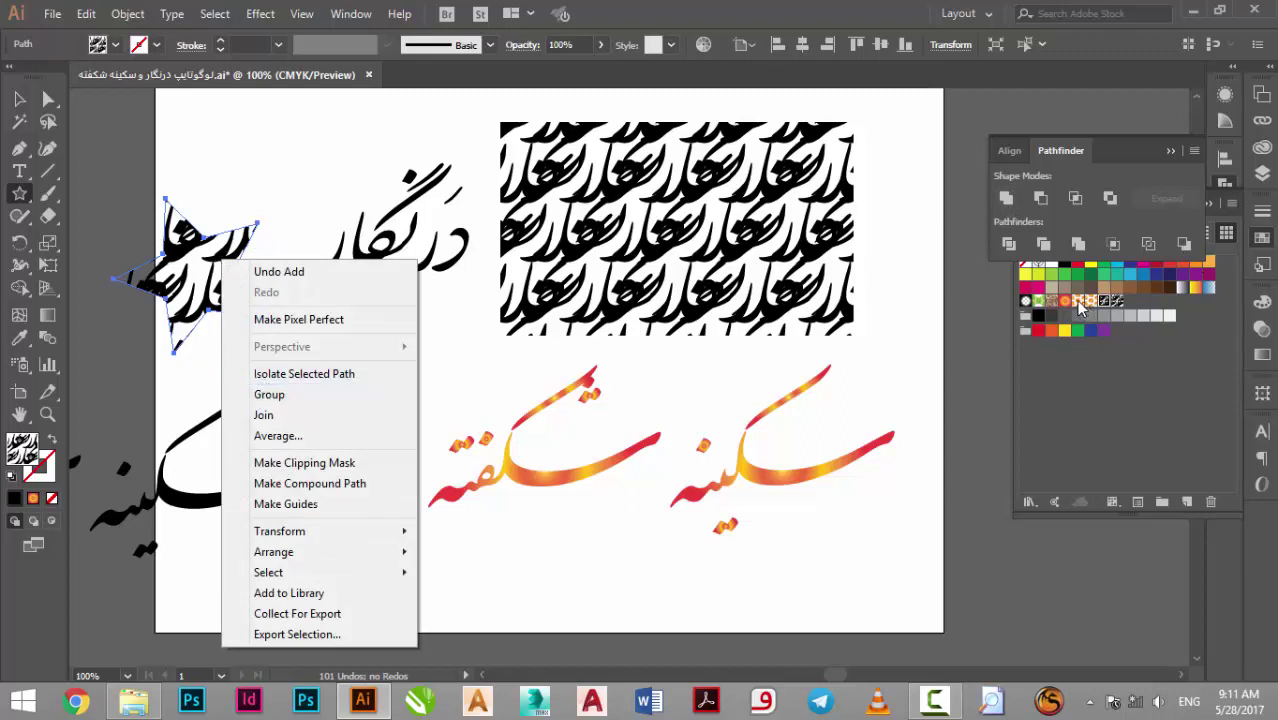
click(1036, 278)
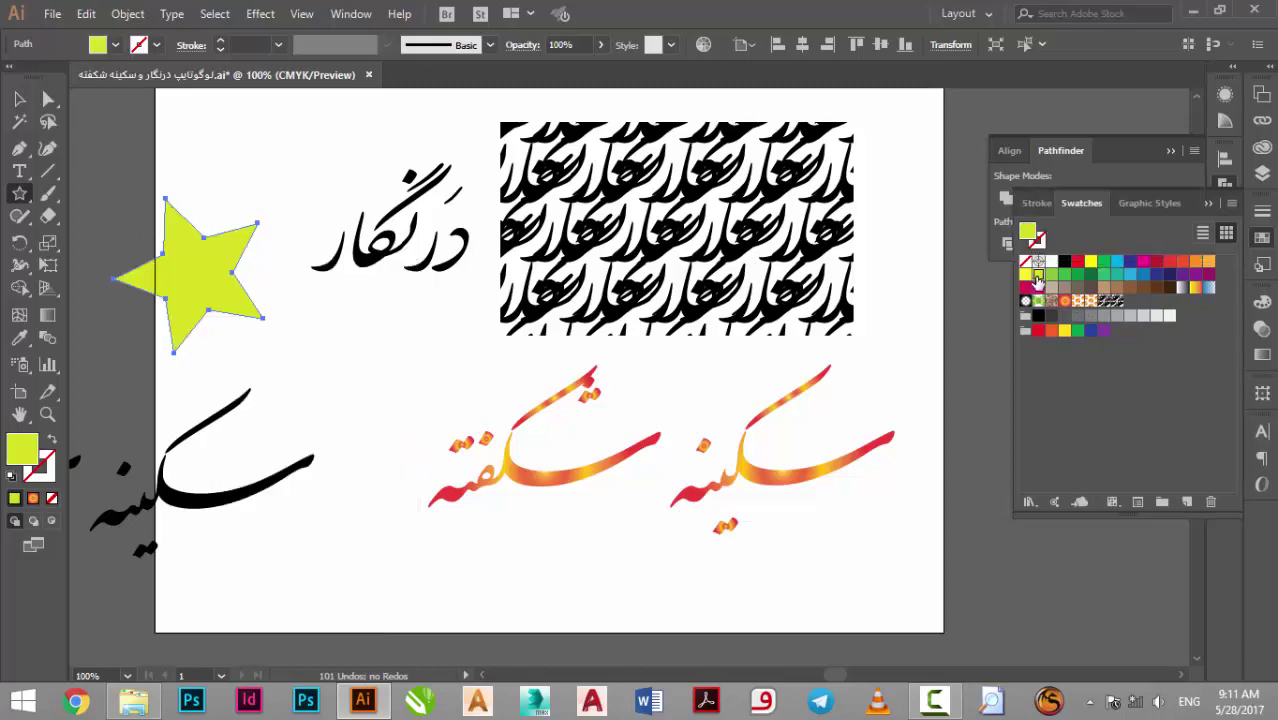
Make the lime star a new pattern swatch with Brick by Row tile type
click(127, 14)
mouse_move(203, 438)
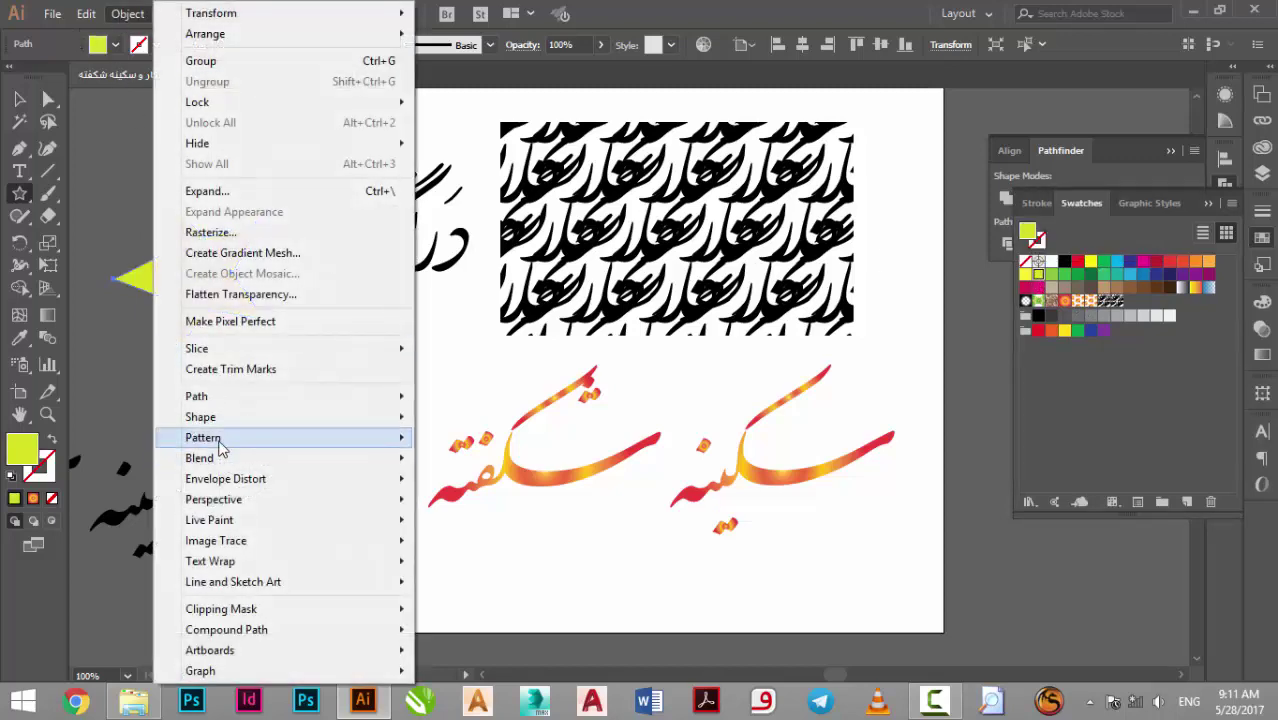
click(456, 438)
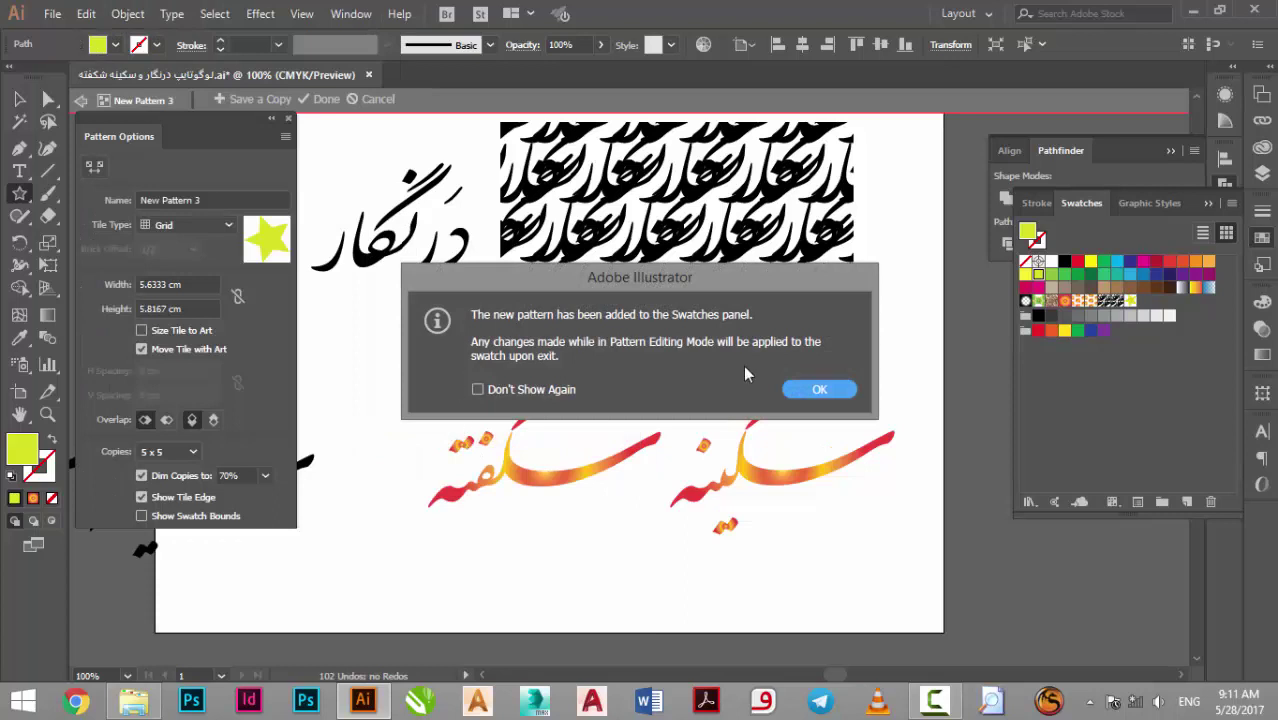
click(815, 390)
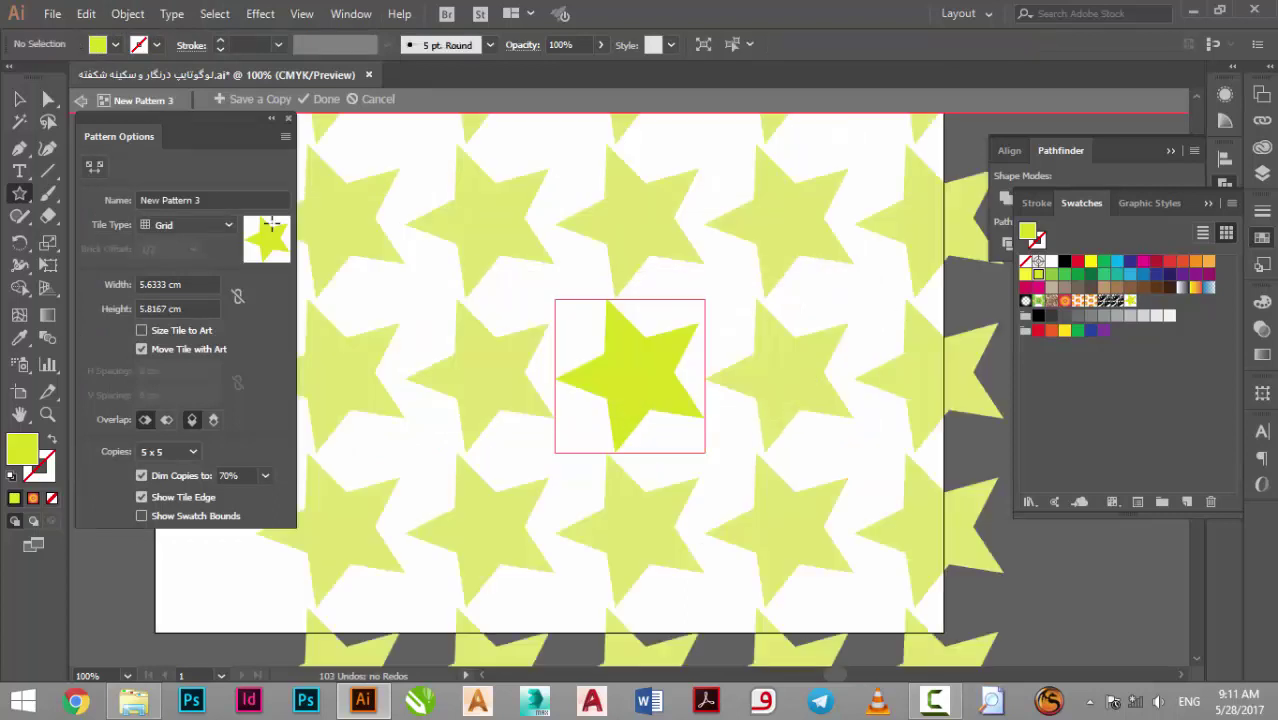
click(190, 225)
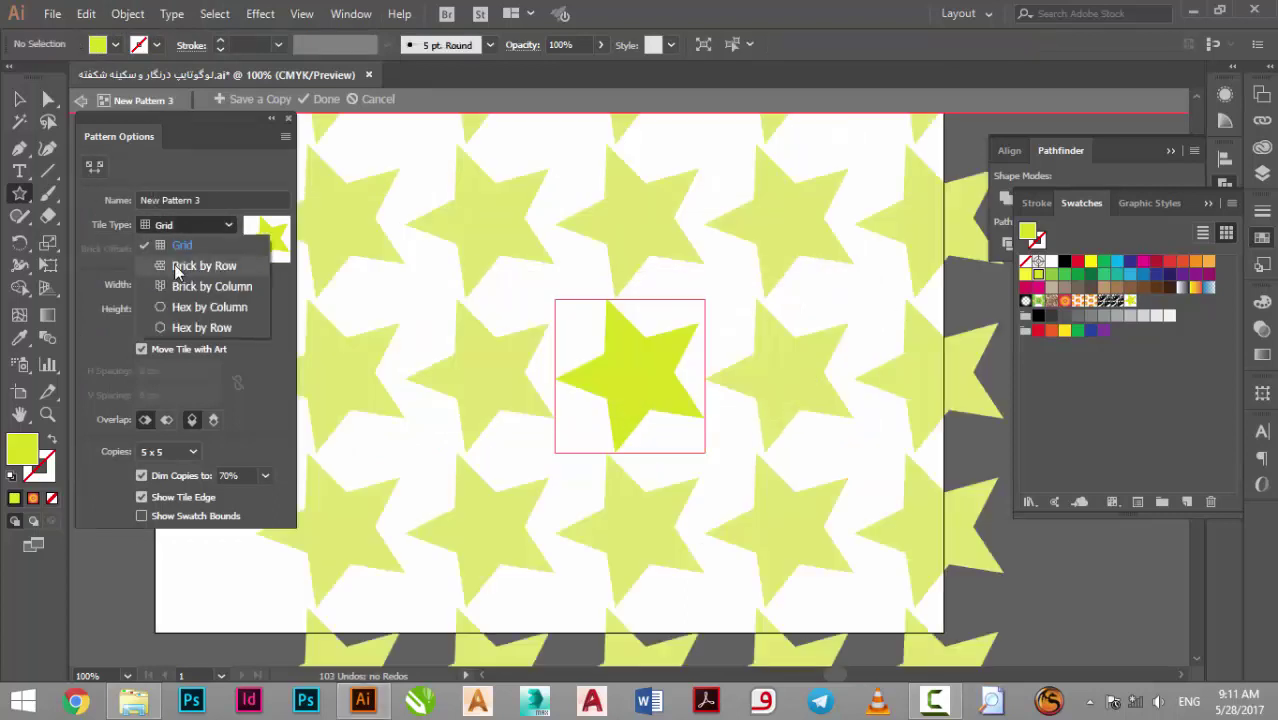
click(174, 264)
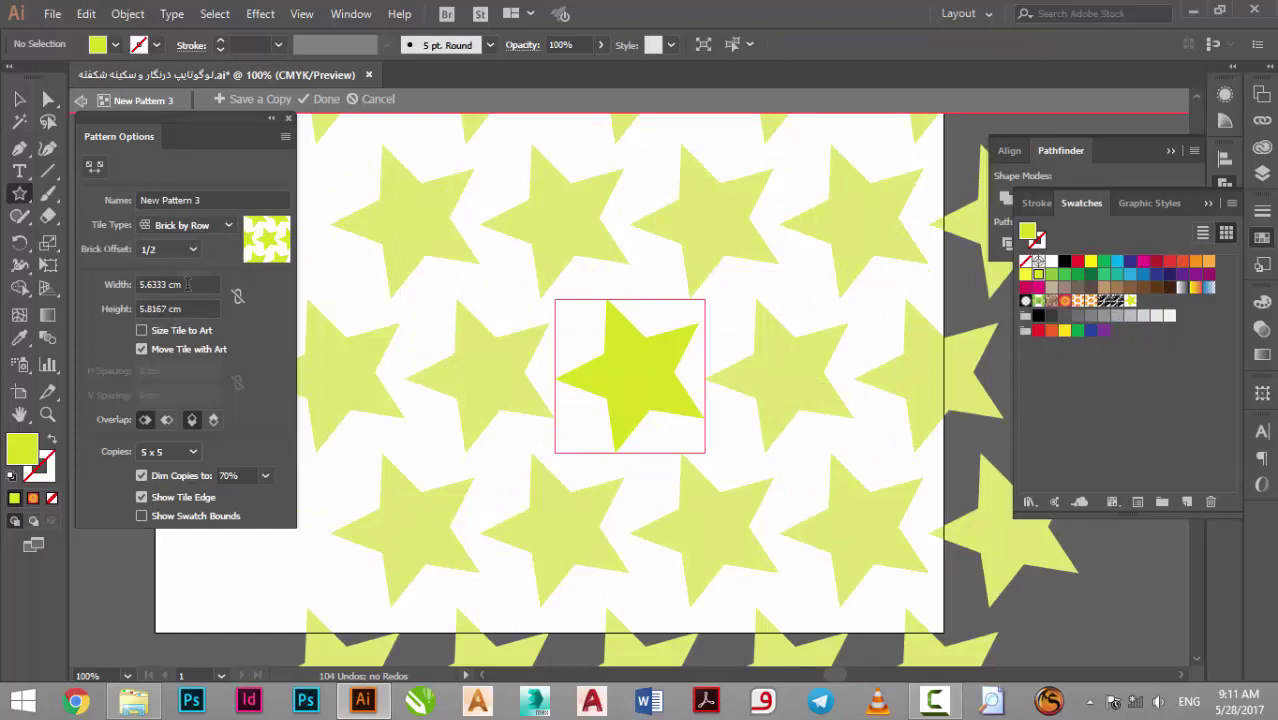
Try tile width/height values of 30 and 10 cm, then enable Size Tile to Art
click(185, 285)
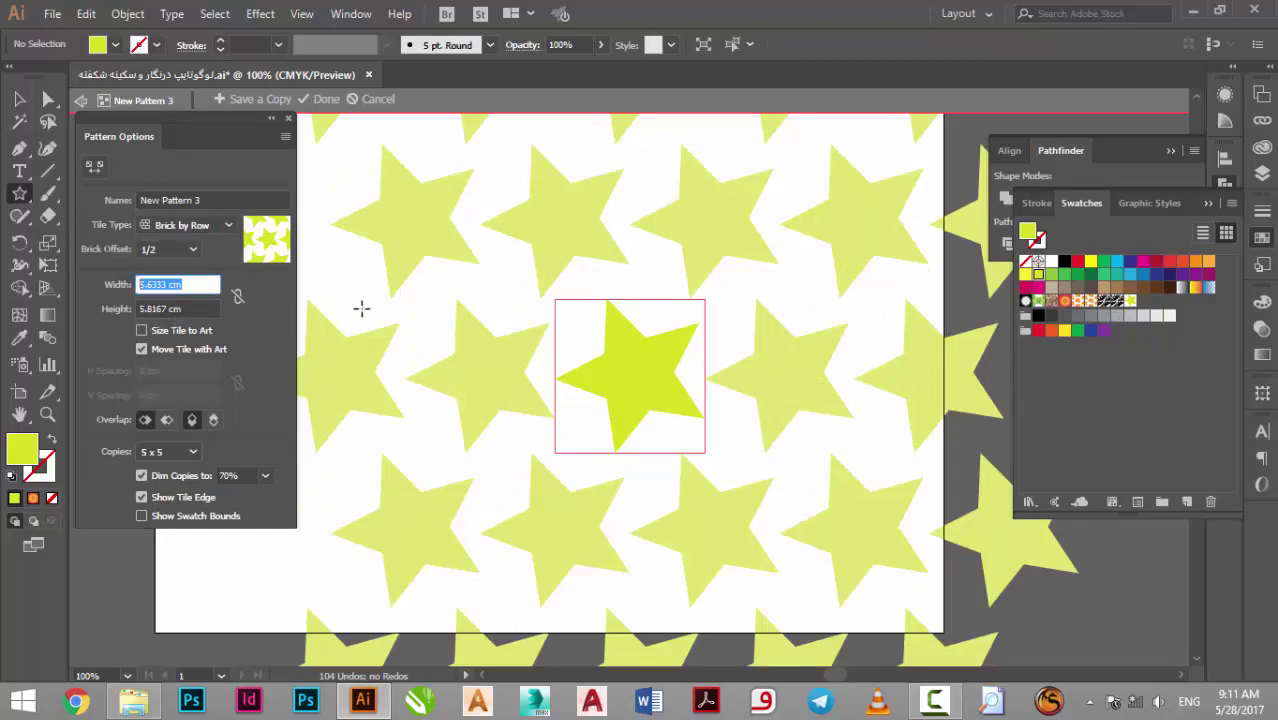
text(30)
key(Tab)
text(30)
key(Tab)
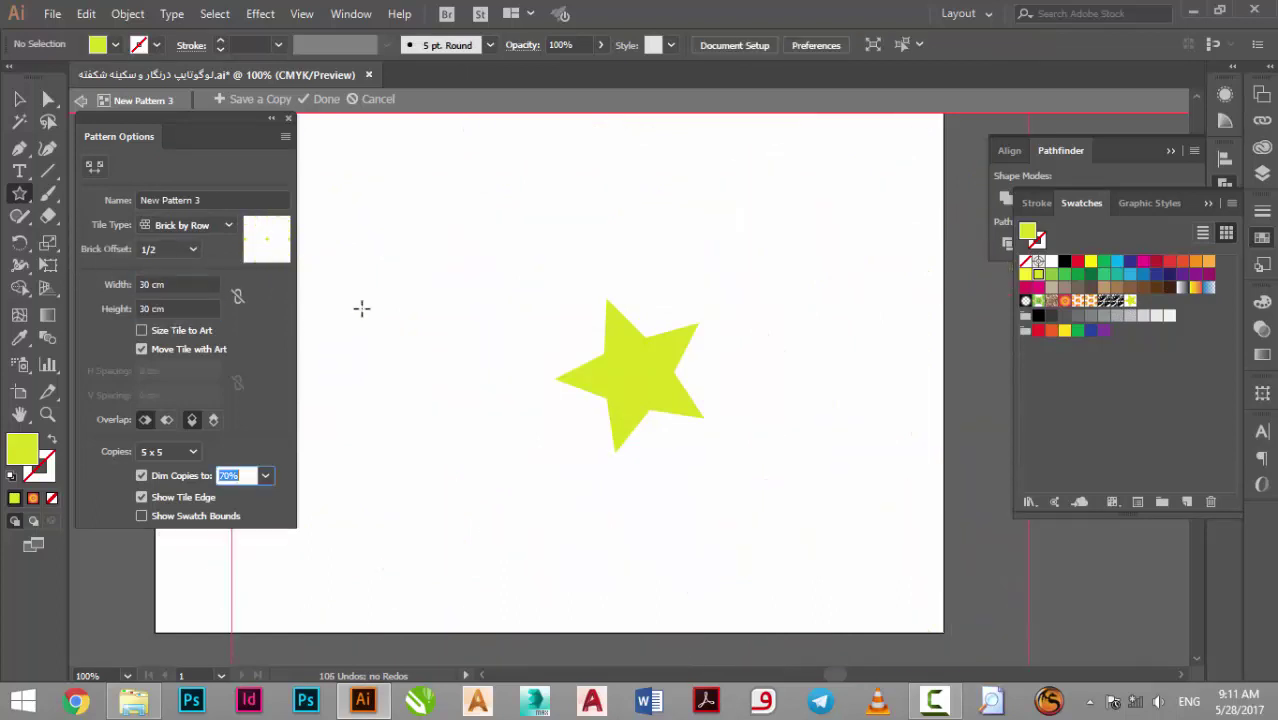
key(shift+Tab)
key(shift+Tab)
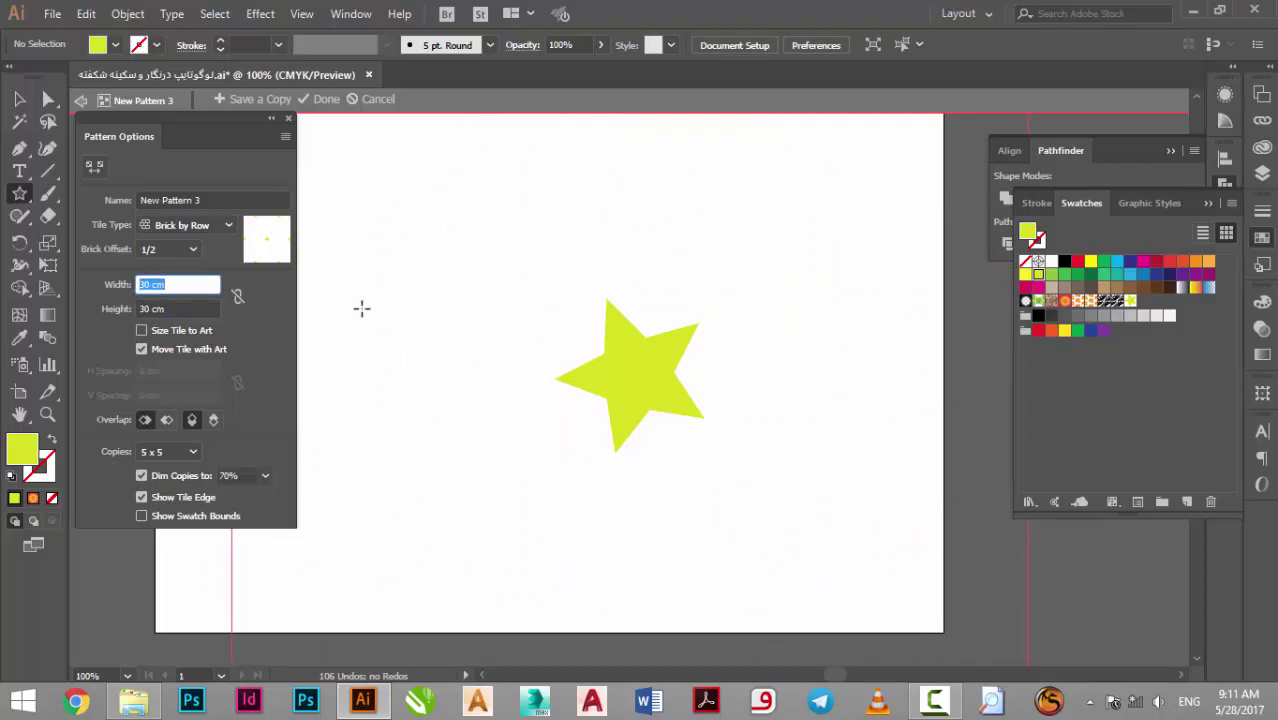
text(10)
key(Tab)
text(30)
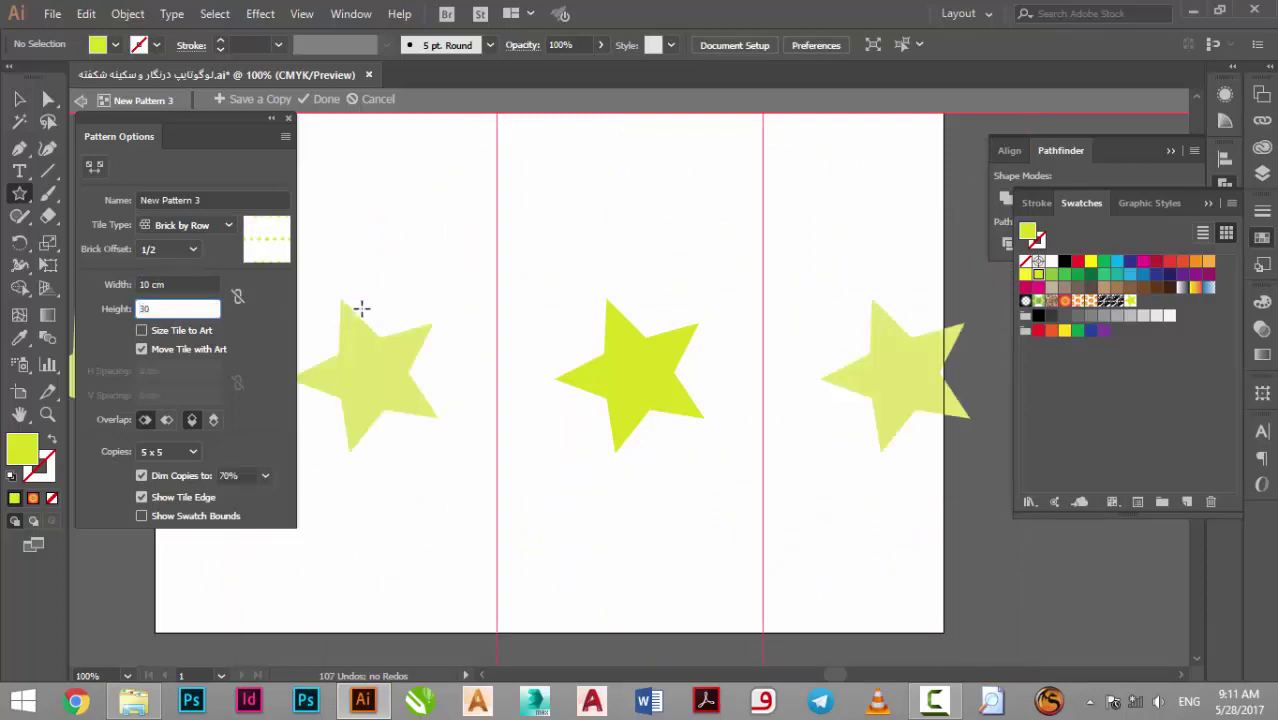
key(Tab)
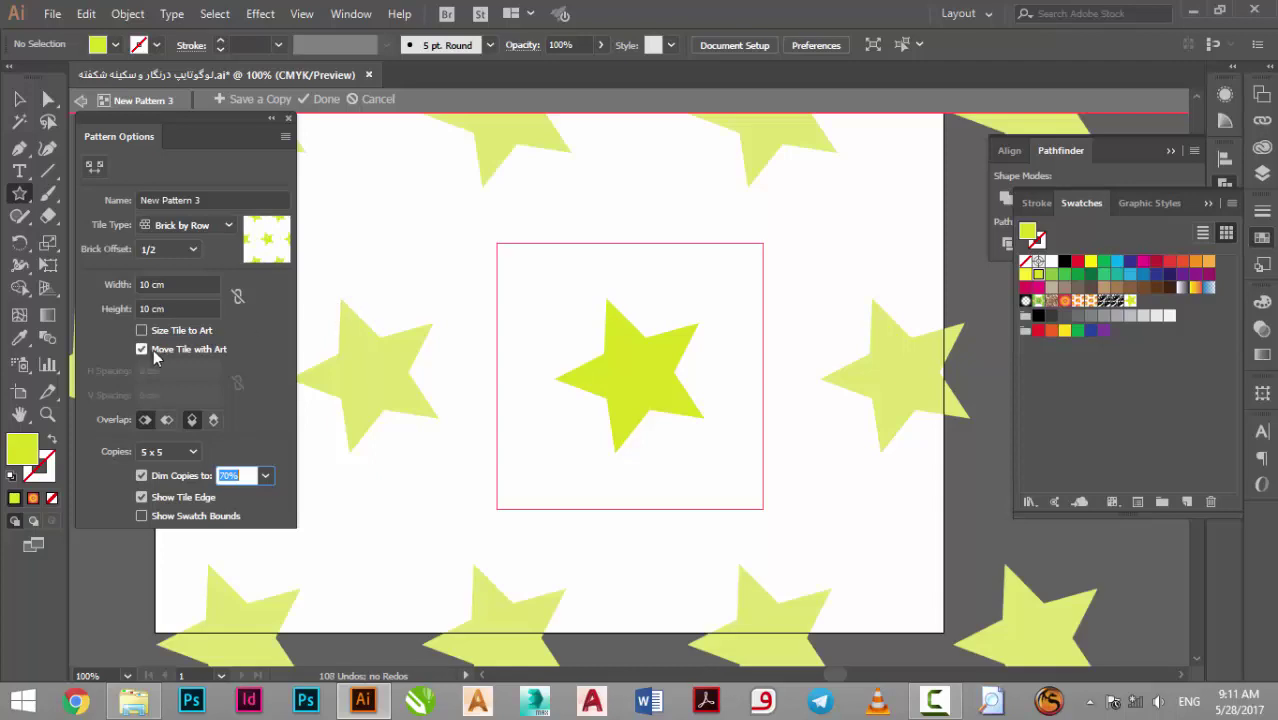
click(142, 331)
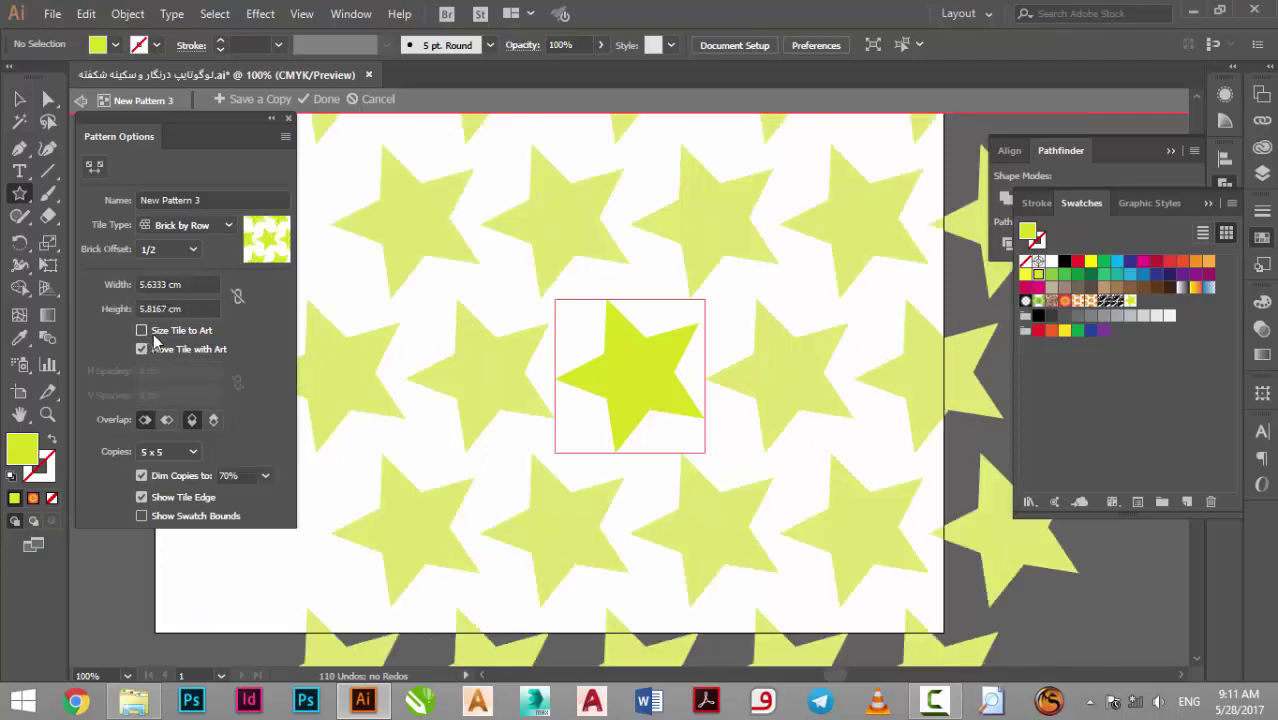
click(146, 333)
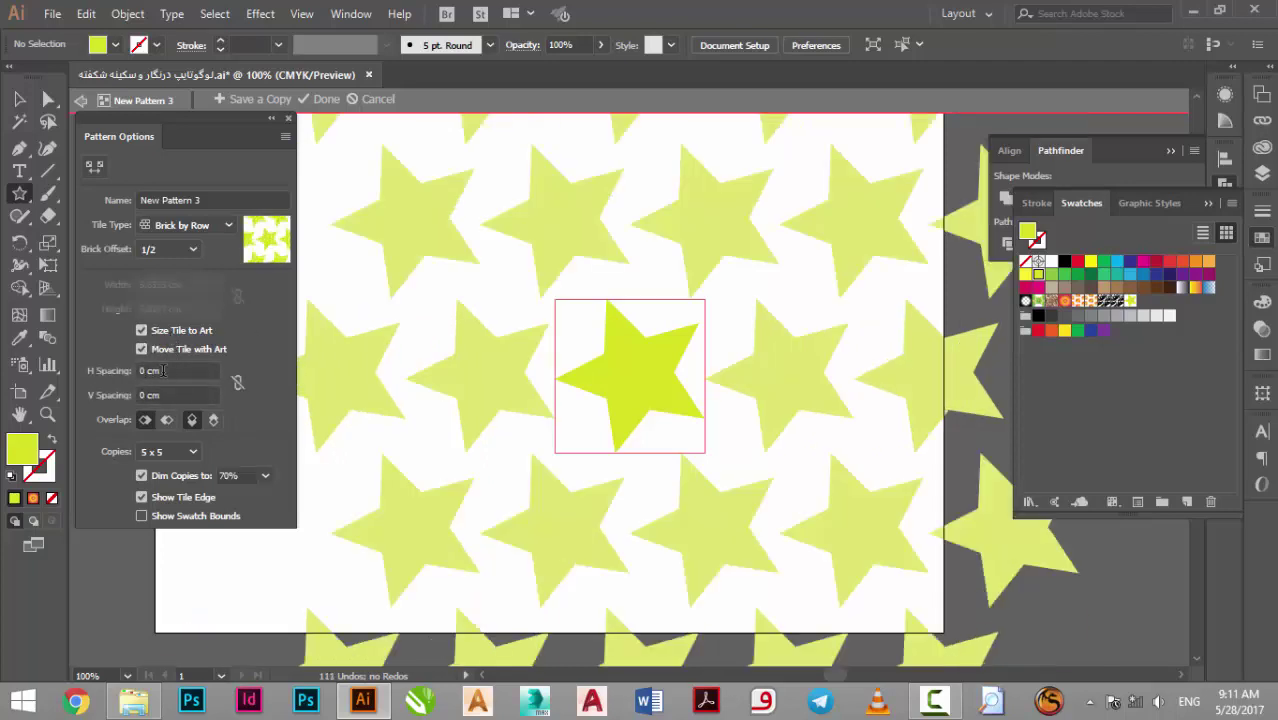
Set pattern spacing to 5 cm horizontal and 2 cm vertical, briefly previewing swatch bounds
click(165, 371)
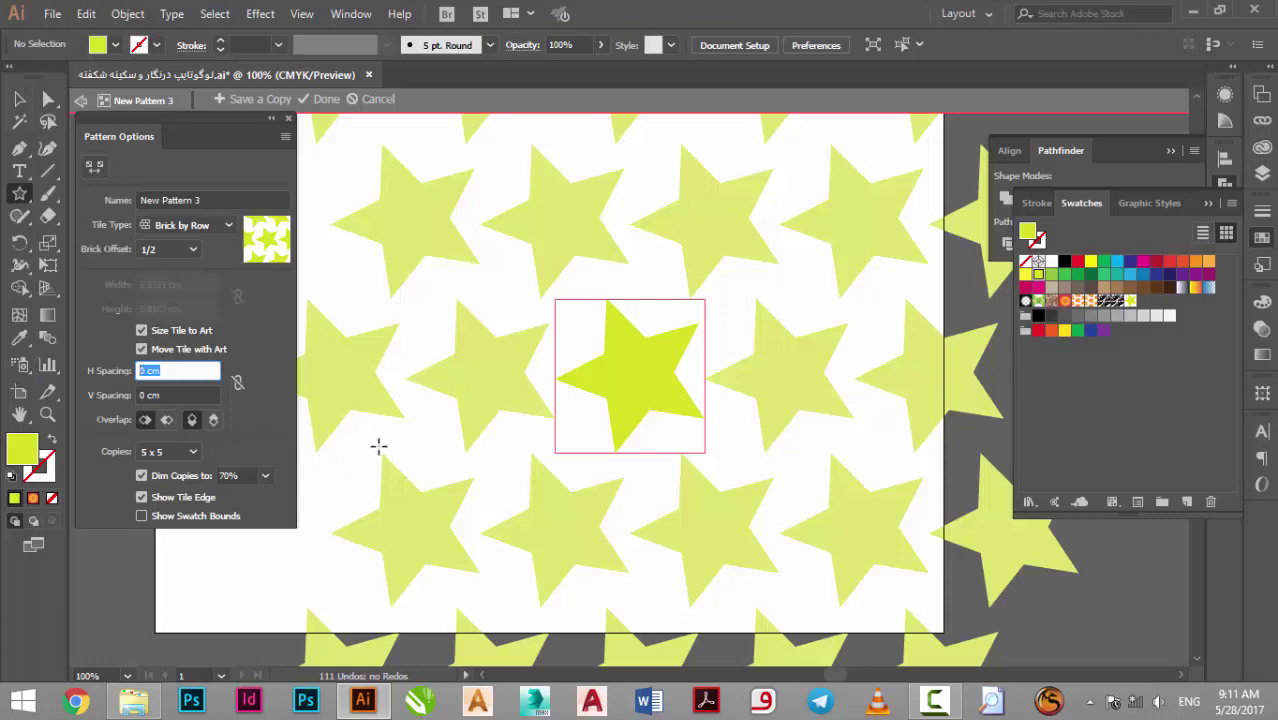
text(20)
key(Tab)
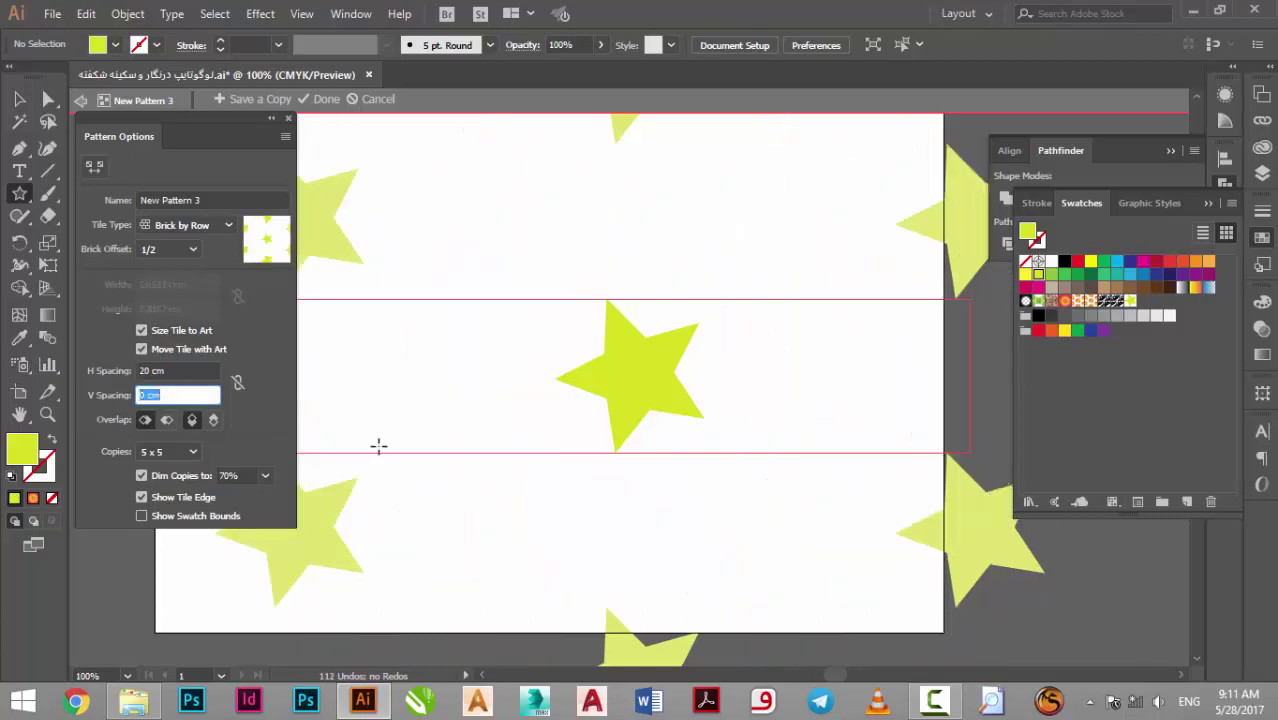
key(shift+Tab)
text(5)
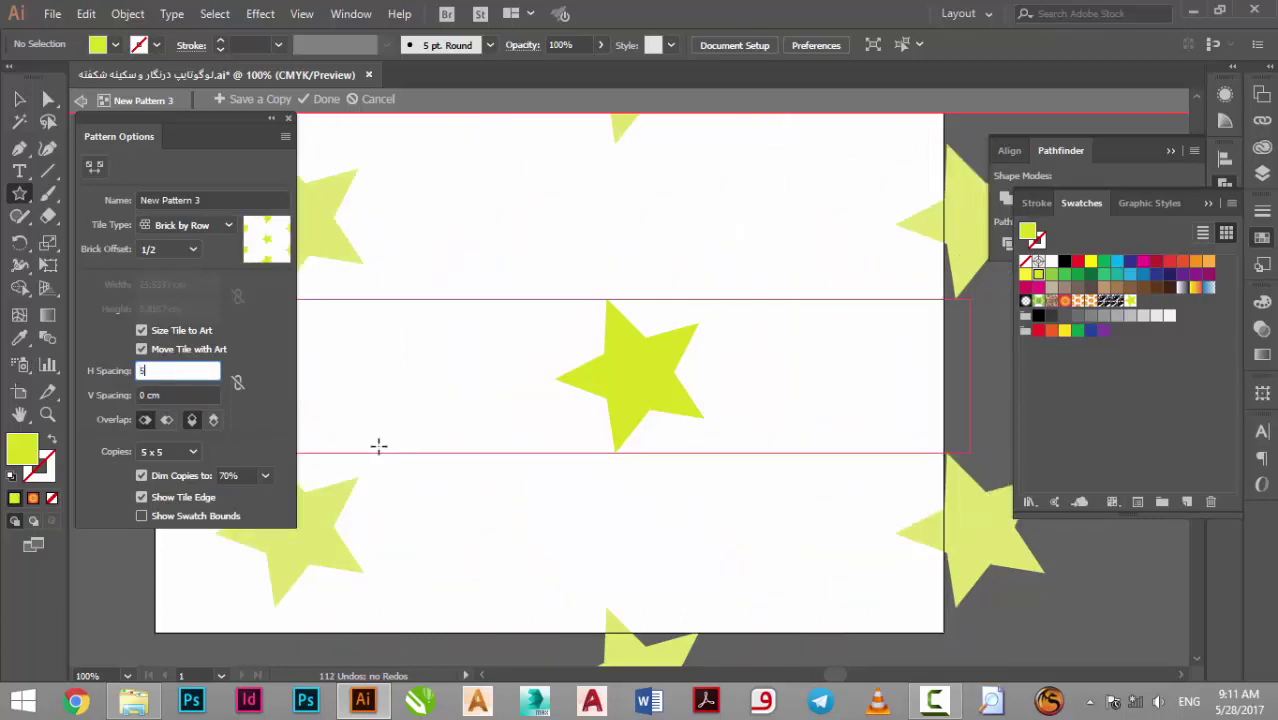
key(Tab)
text(2)
key(Tab)
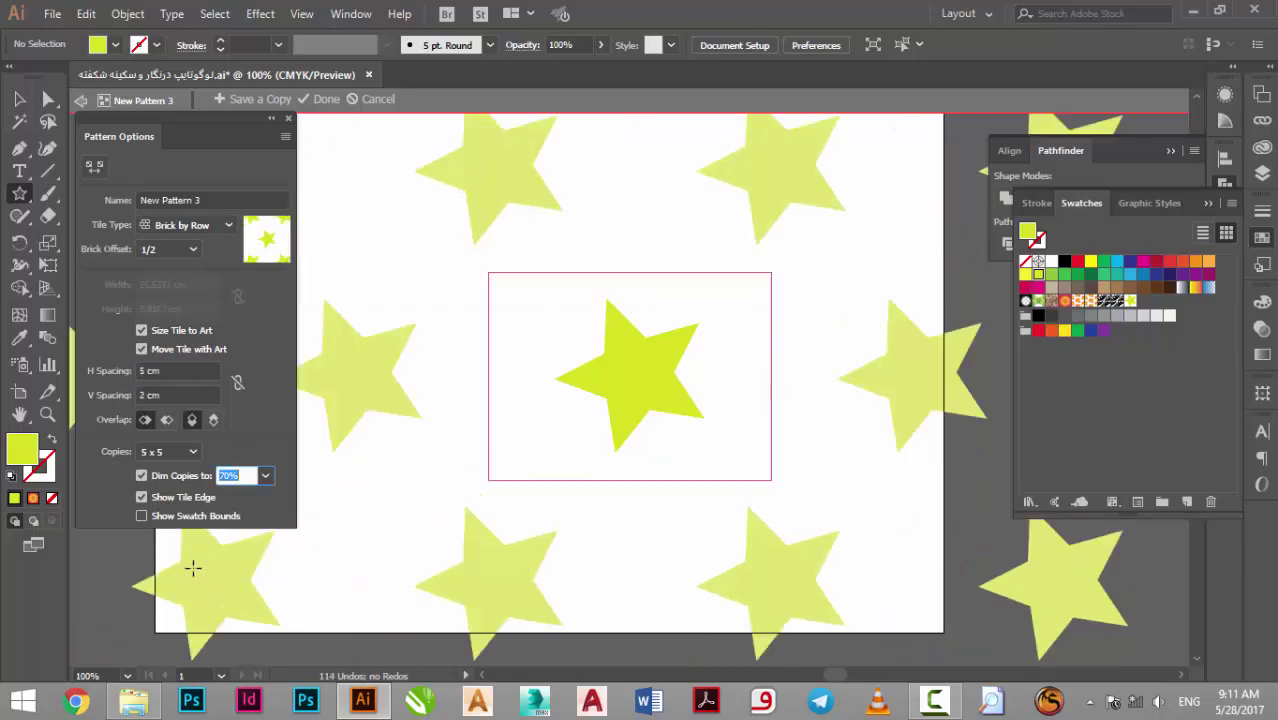
click(198, 518)
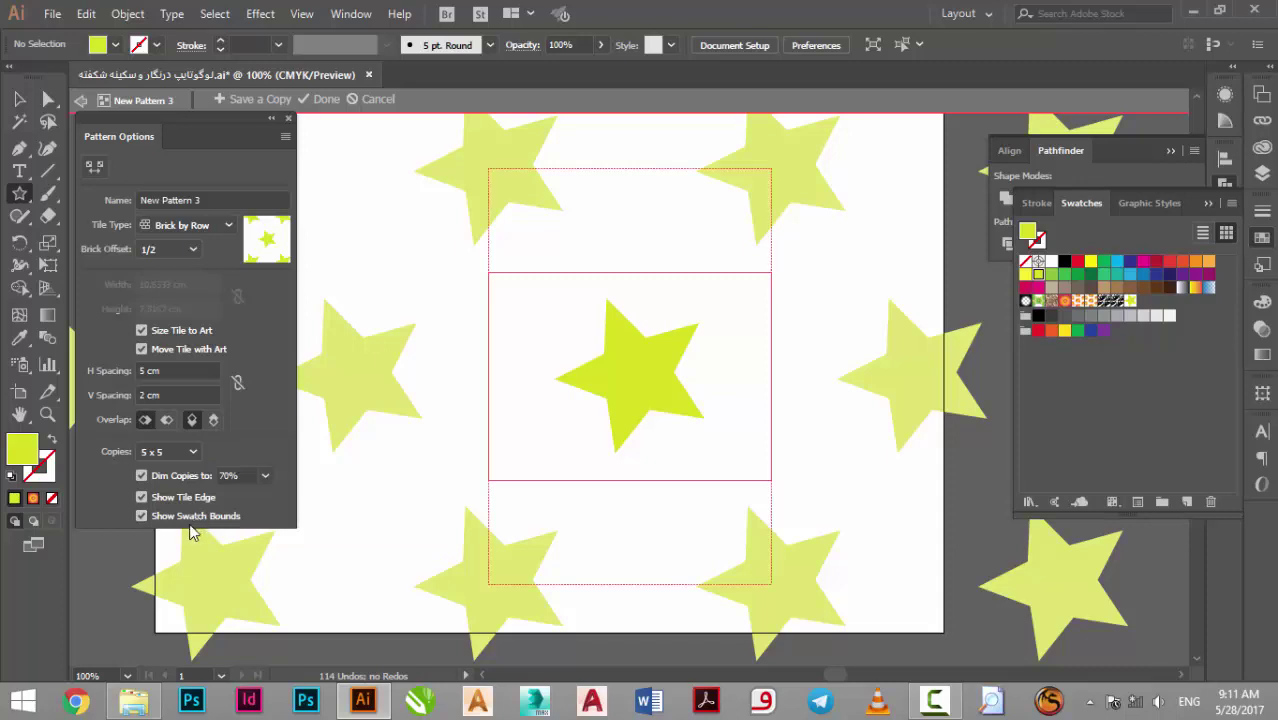
click(191, 516)
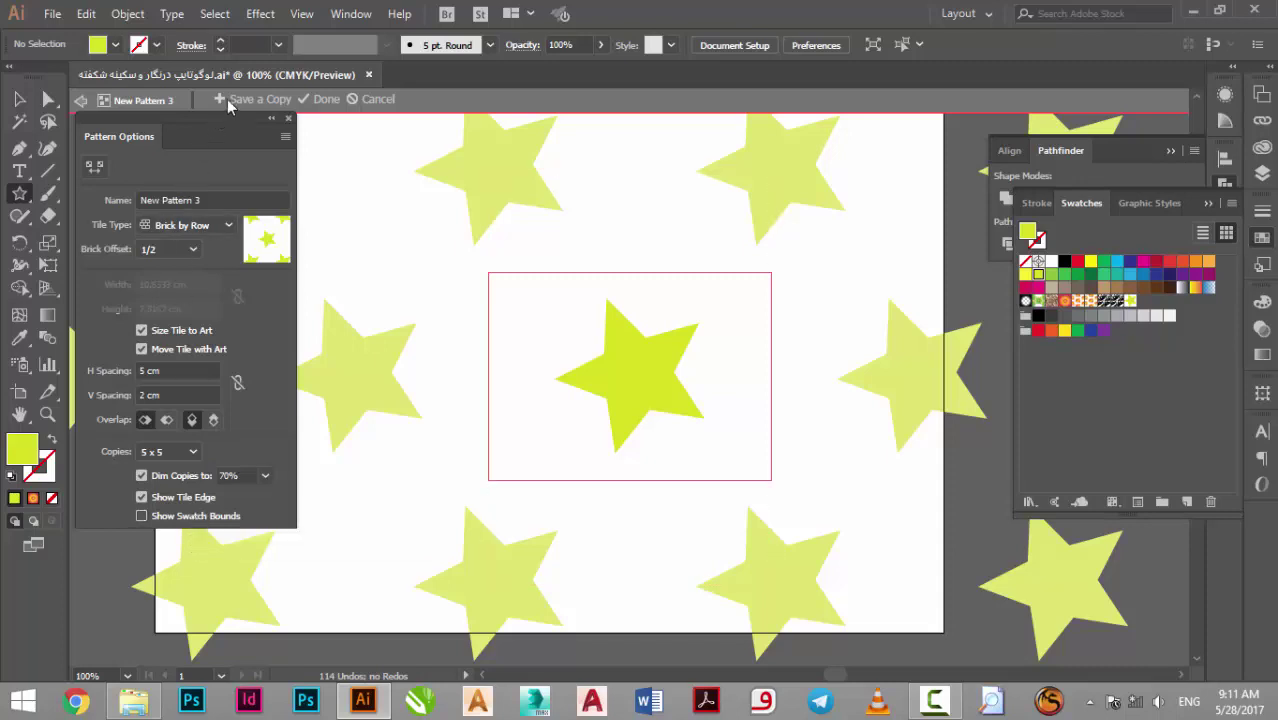
Finish the star pattern and apply it to the calligraphy-patterned rectangle
click(322, 99)
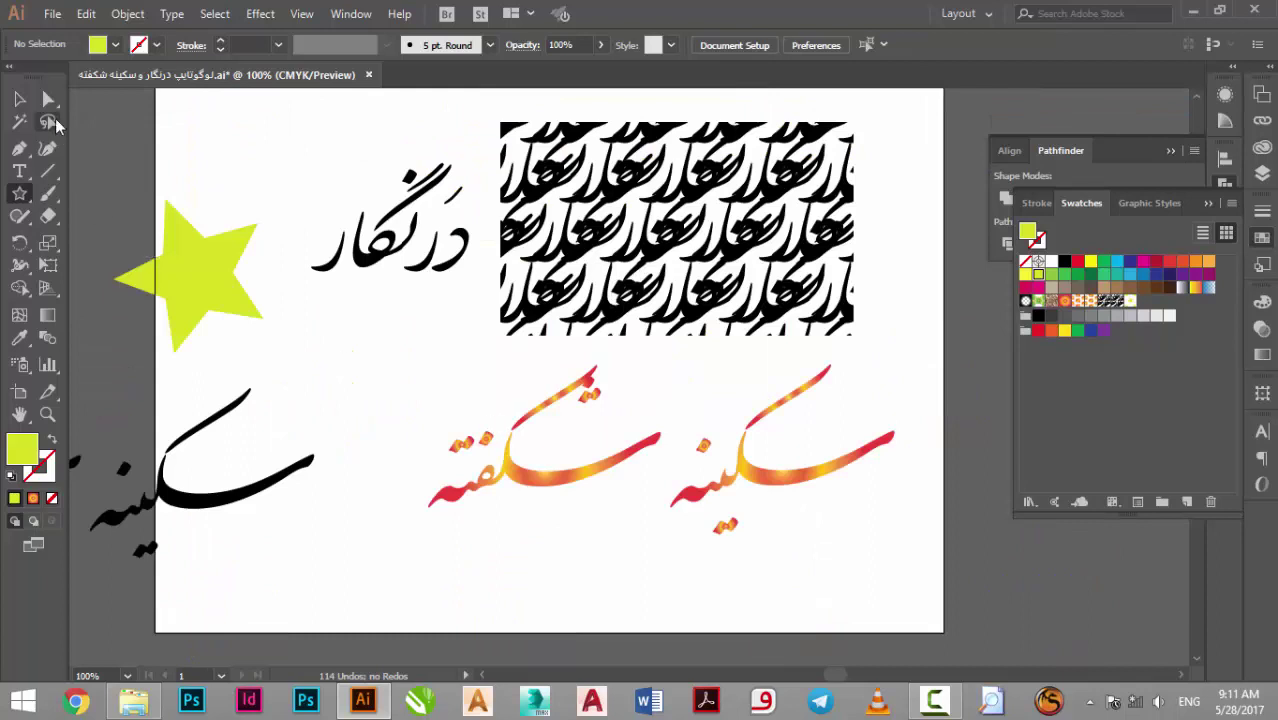
click(18, 99)
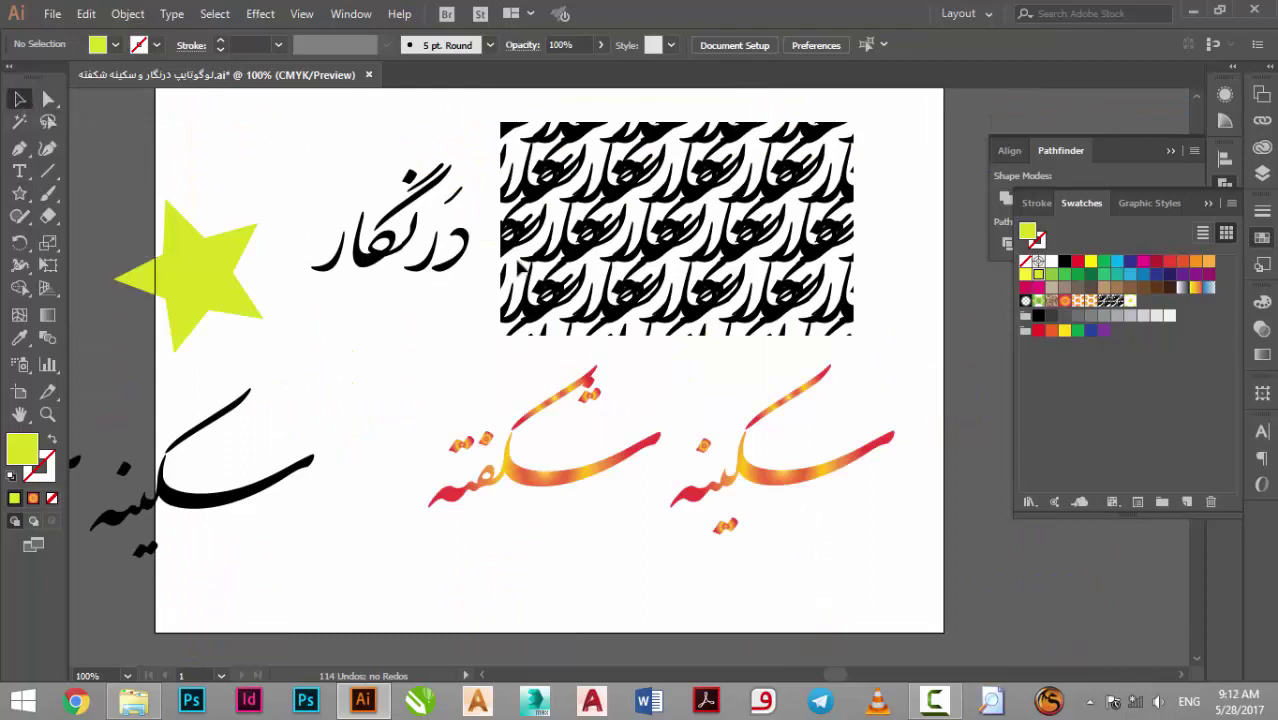
click(520, 266)
click(1129, 301)
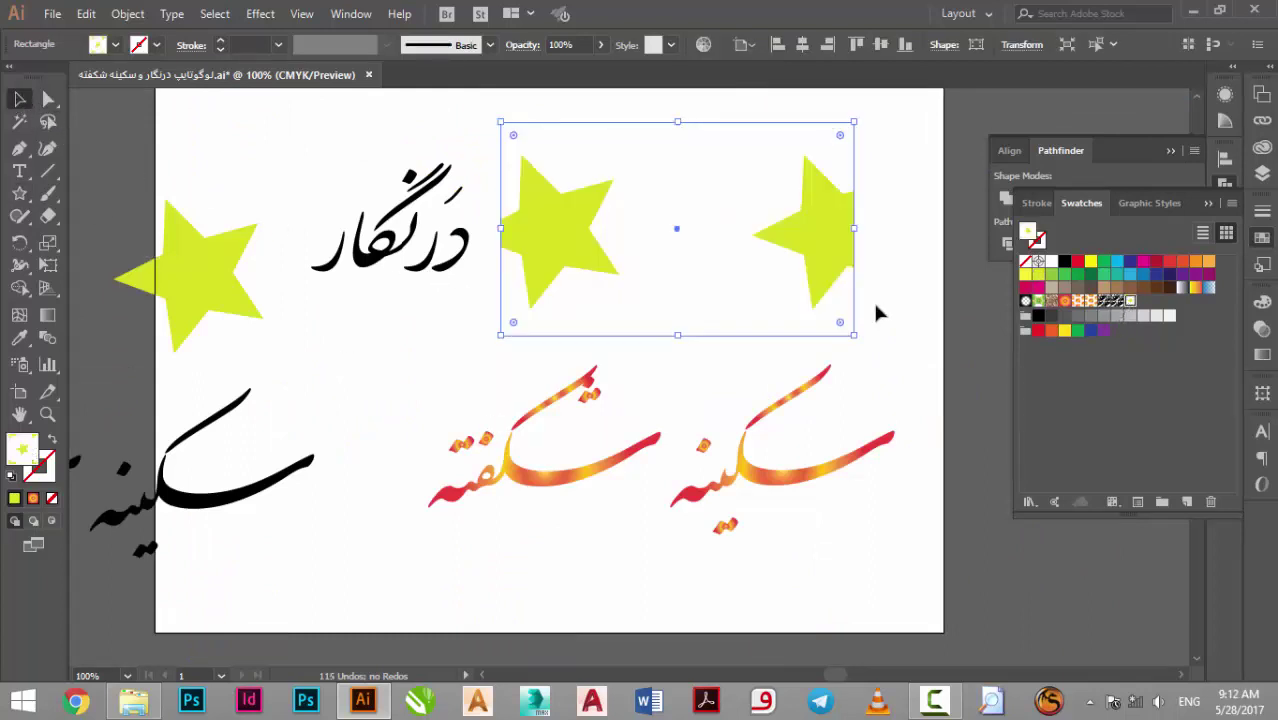
Try enlarging the star-patterned rectangle, undo the change, and zoom out to the whole artboard
drag(853, 335, 861, 575)
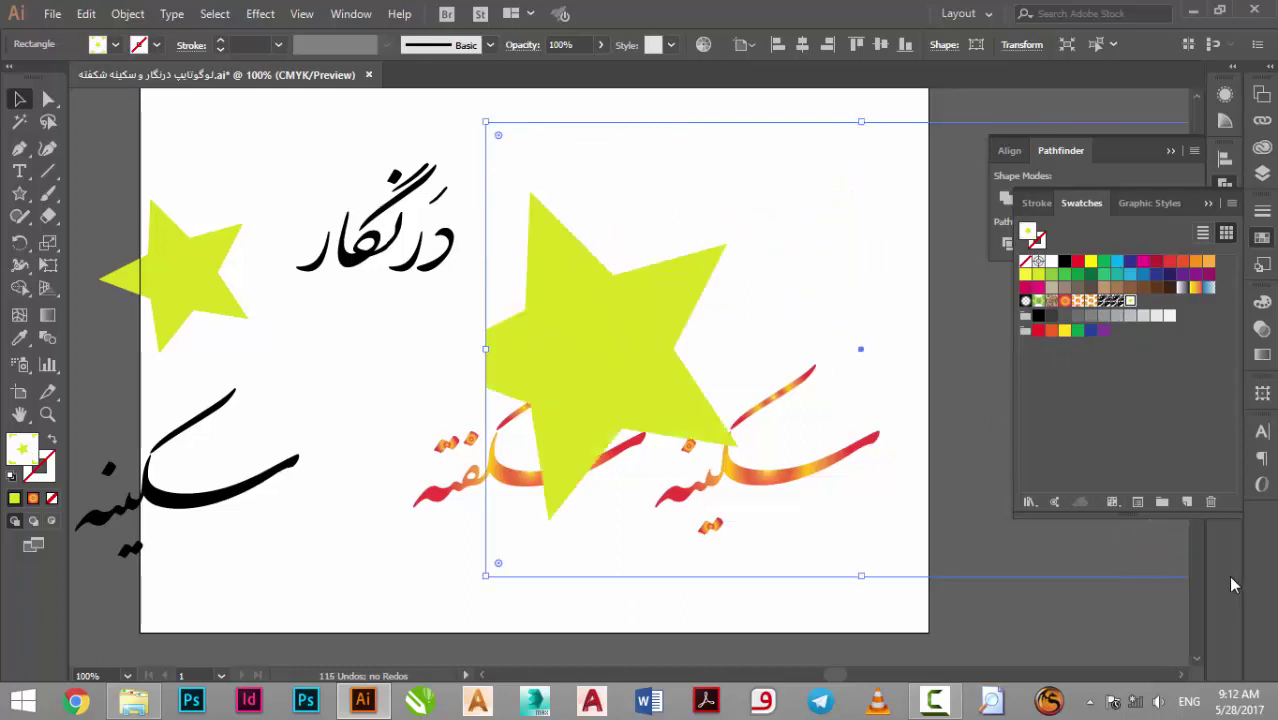
drag(586, 370, 328, 334)
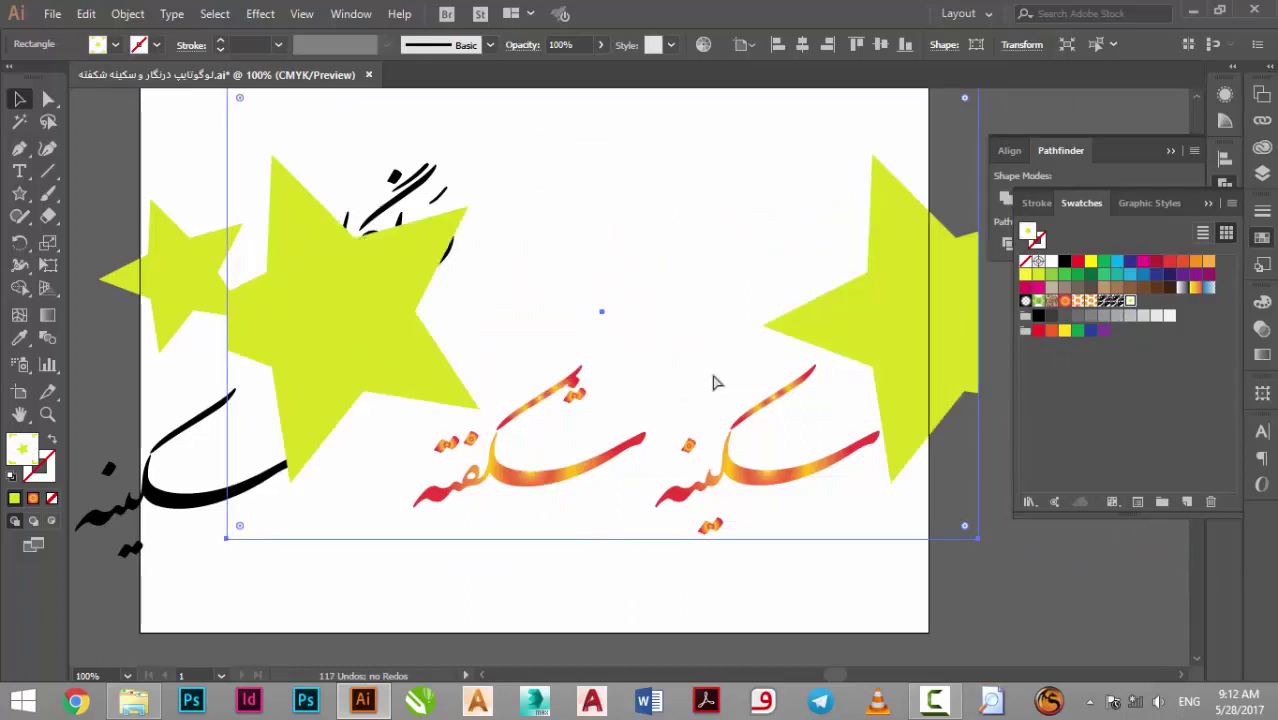
key(ctrl+z)
key(ctrl+z)
click(382, 313)
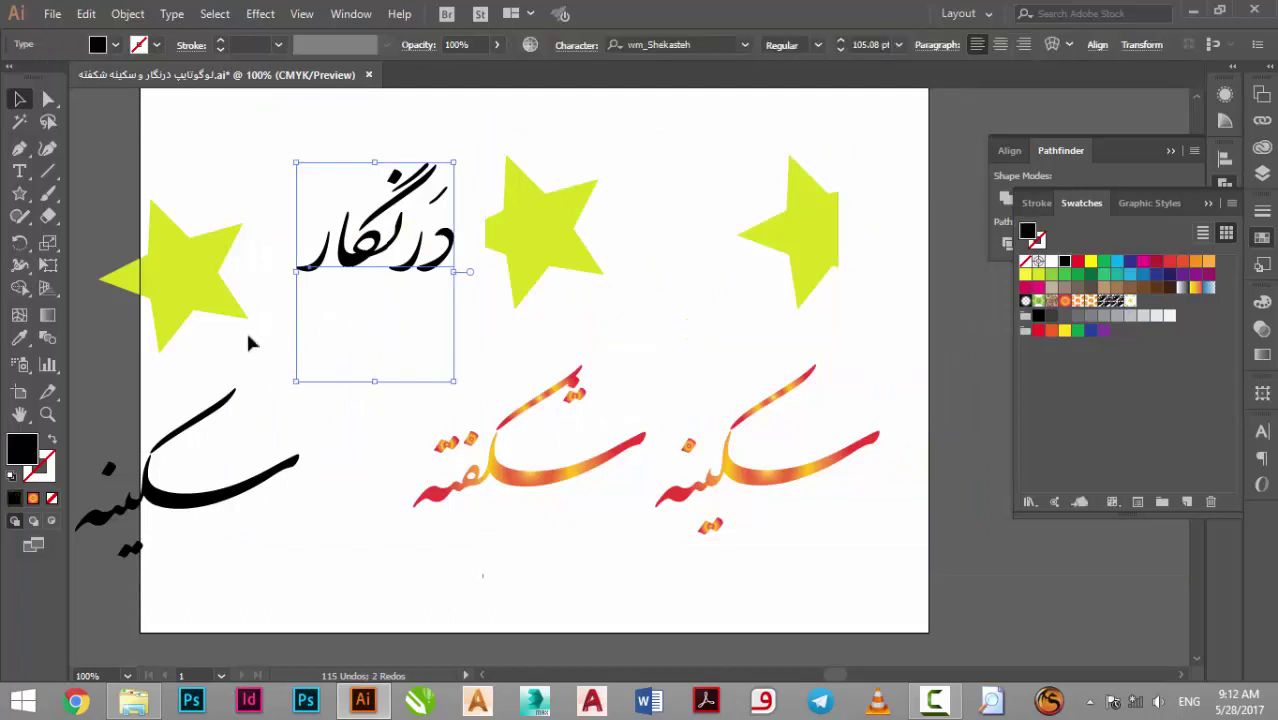
click(16, 194)
drag(14, 194, 110, 194)
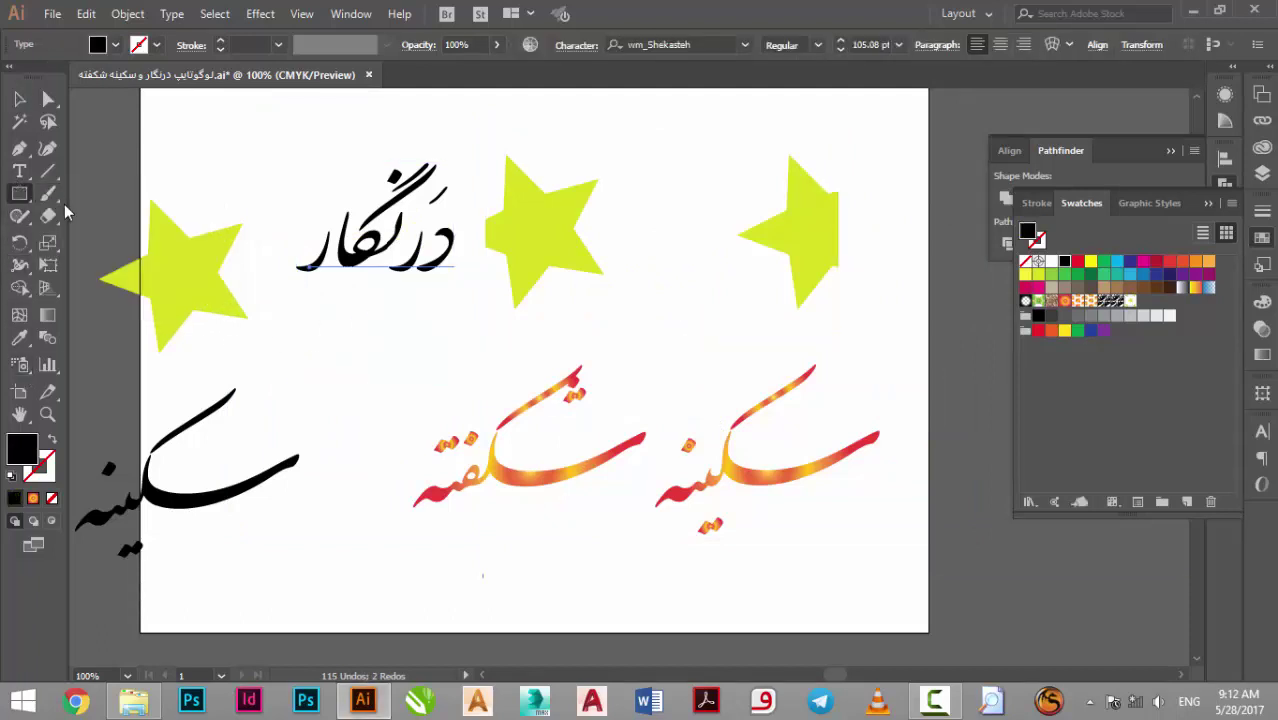
key(ctrl+minus)
key(ctrl+minus)
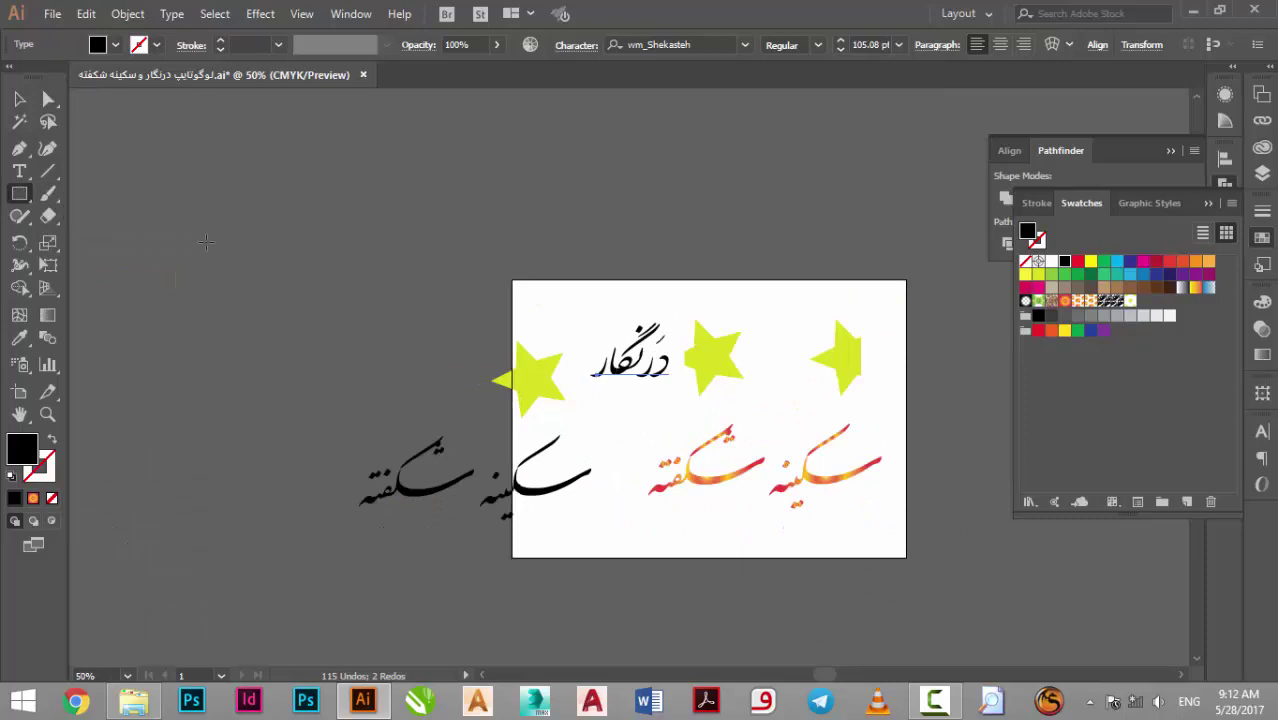
Draw a large star-pattern-filled rectangle across the artboard and move it up and left
drag(239, 234, 933, 546)
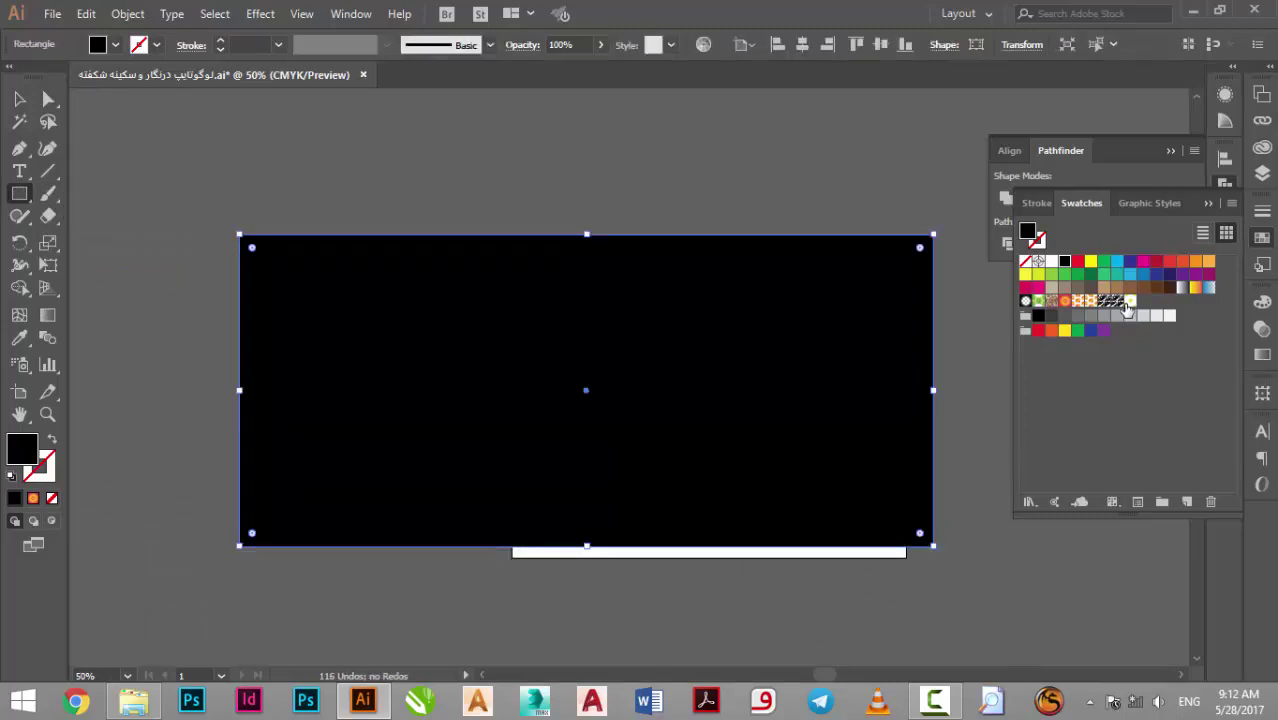
click(1129, 301)
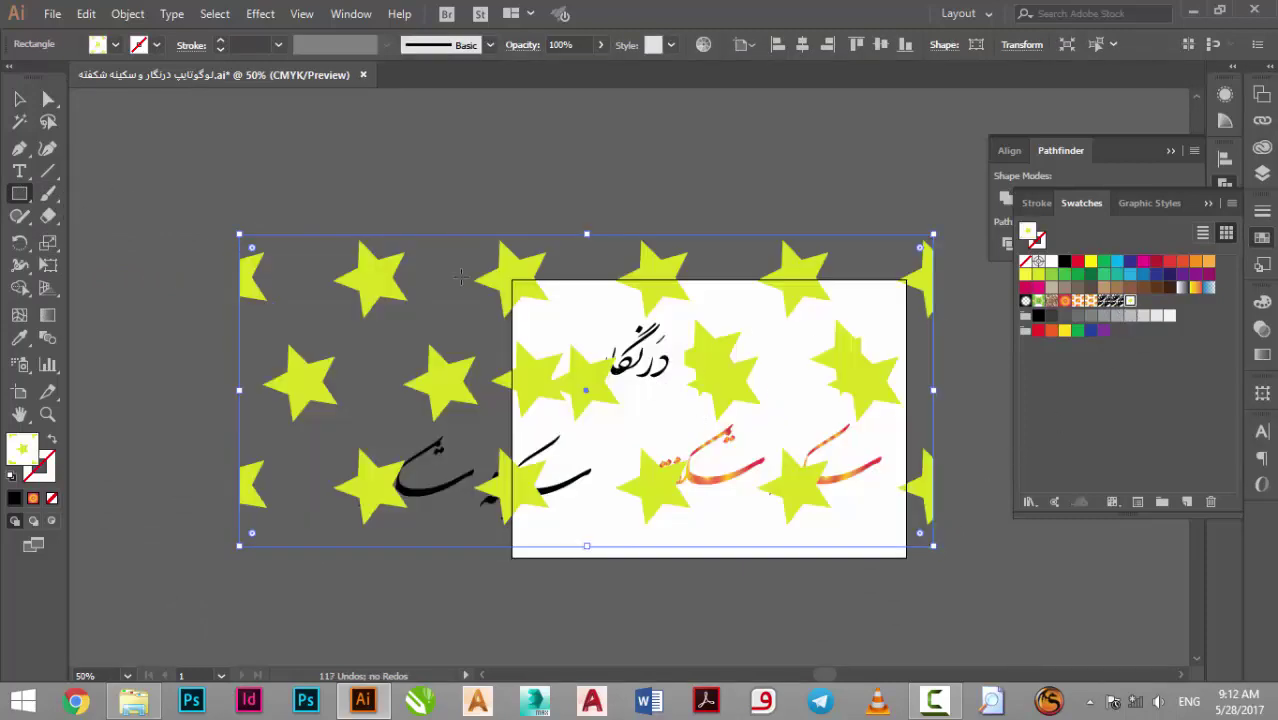
click(19, 98)
drag(363, 249, 268, 145)
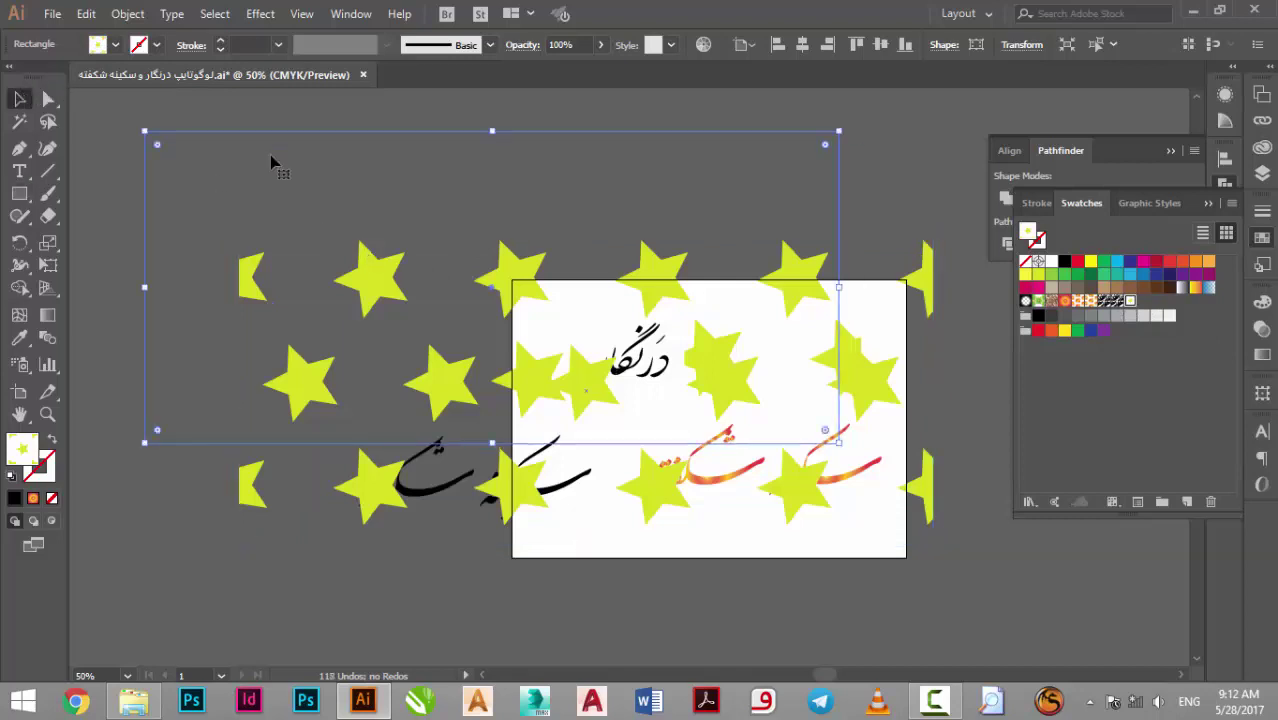